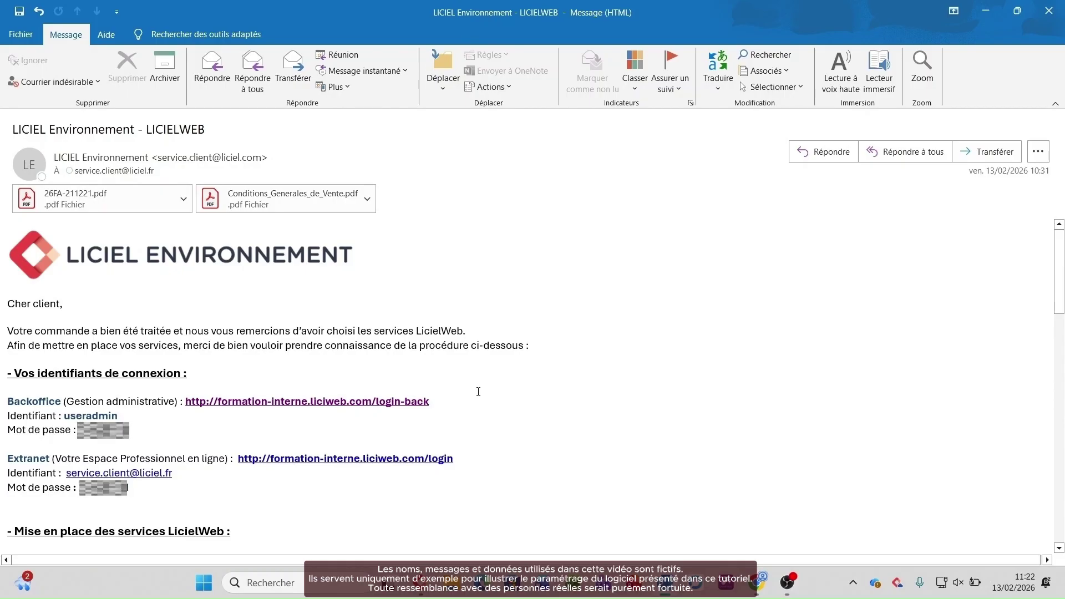
Step: Copy the back-office login identifier and password from the credentials note
{"action": "double_click", "coordinate": [67, 416]}
{"action": "left_click", "coordinate": [130, 426]}
{"action": "scroll", "coordinate": [556, 433], "scroll_direction": "down", "scroll_amount": 10}
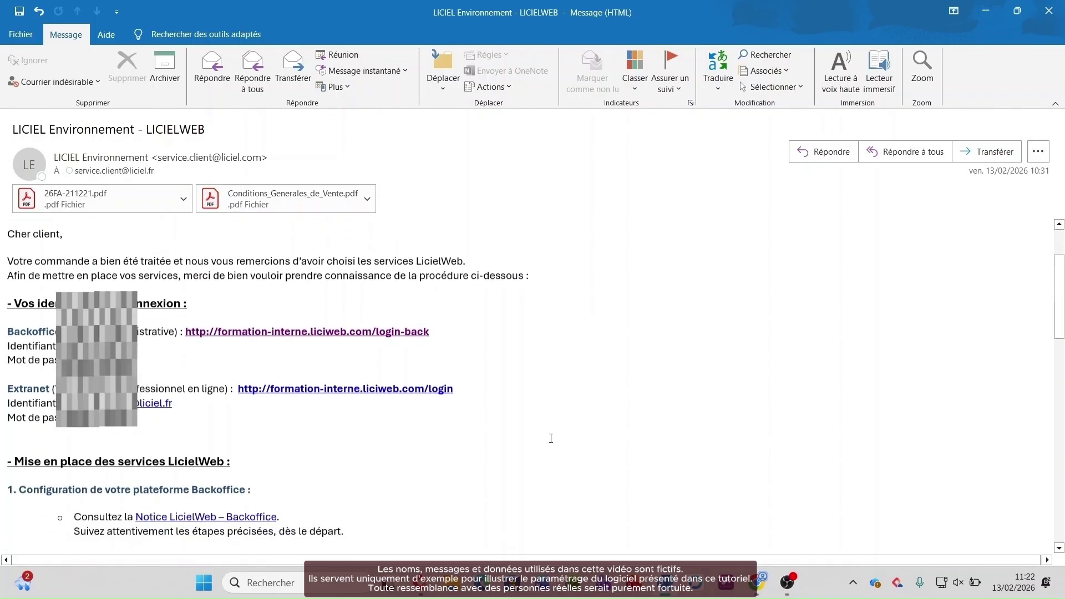
{"action": "scroll", "coordinate": [362, 466], "scroll_direction": "down", "scroll_amount": 3}
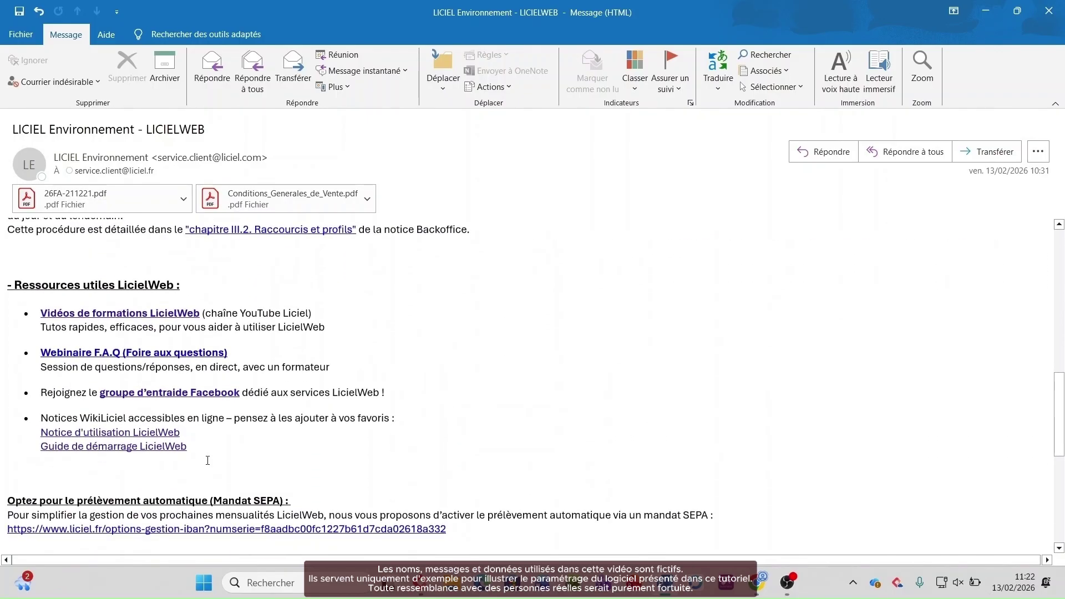
{"action": "scroll", "coordinate": [337, 439], "scroll_direction": "up", "scroll_amount": 10}
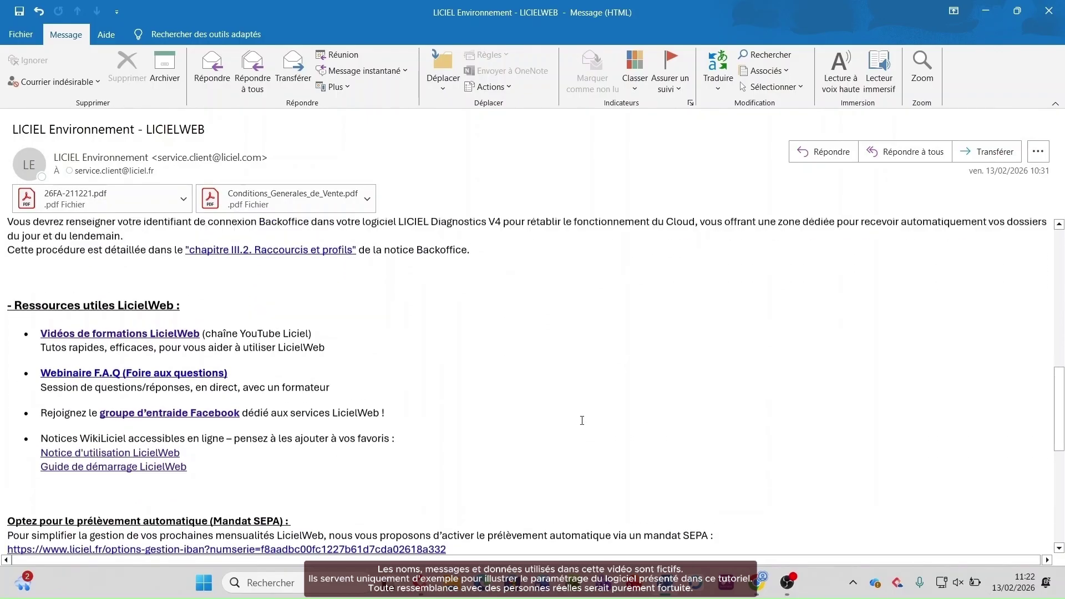
{"action": "scroll", "coordinate": [579, 420], "scroll_direction": "up", "scroll_amount": 3}
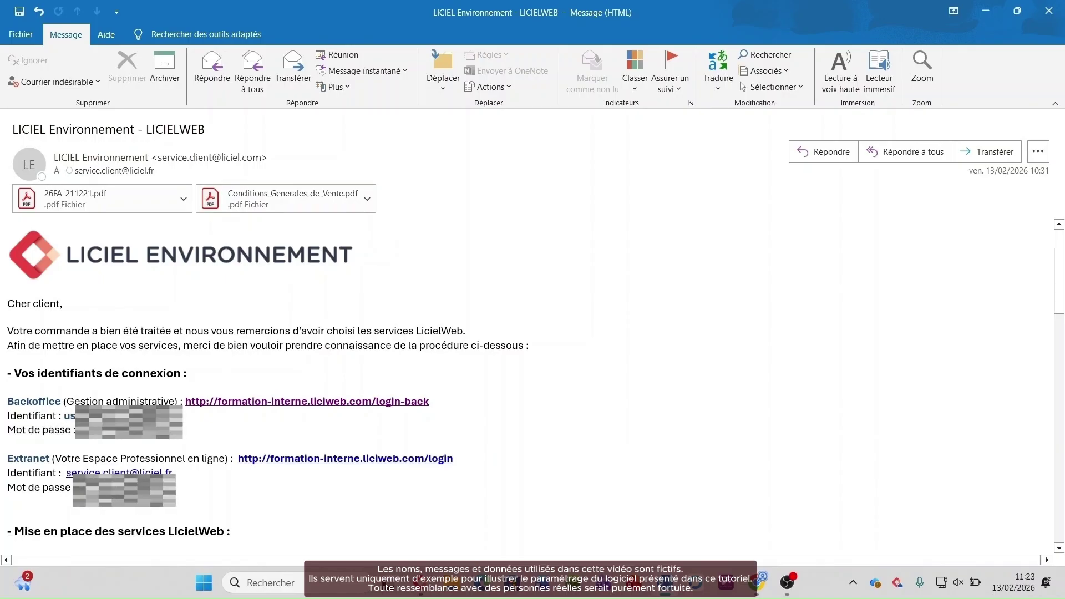
{"action": "double_click", "coordinate": [74, 416]}
{"action": "key", "text": "ctrl+c"}
{"action": "double_click", "coordinate": [96, 431]}
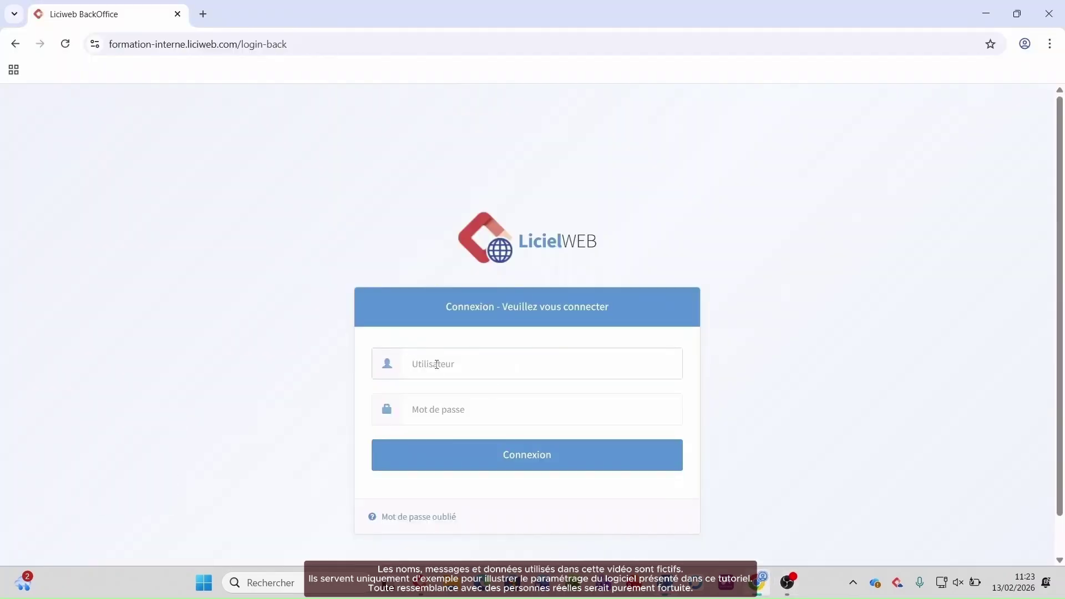
Step: Sign in to LicielWeb BackOffice with the copied identifier and password, declining to save the password
{"action": "left_click", "coordinate": [454, 370]}
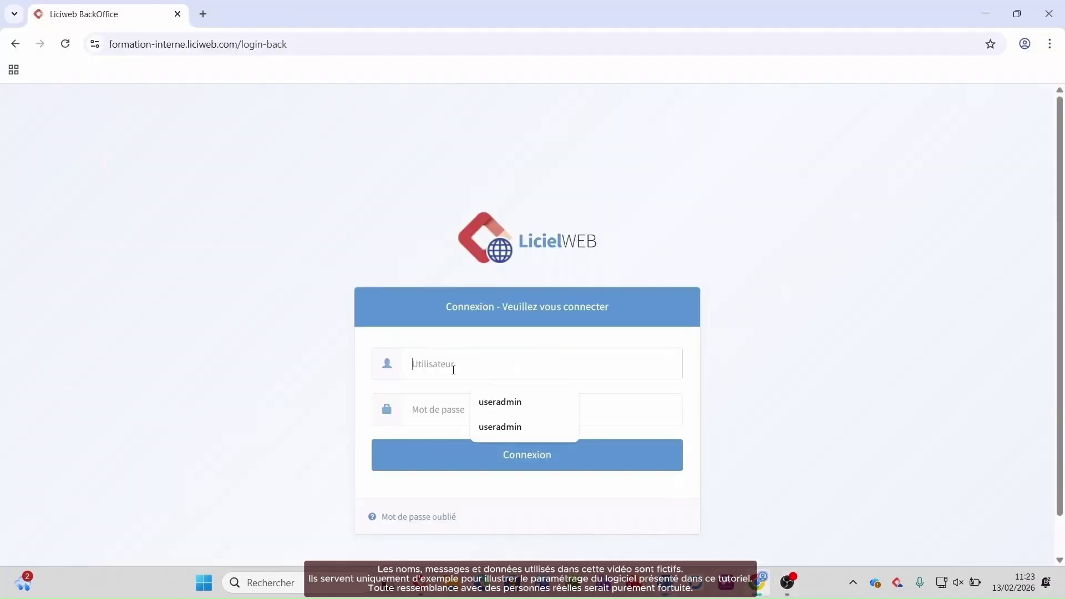
{"action": "key", "text": "super+v"}
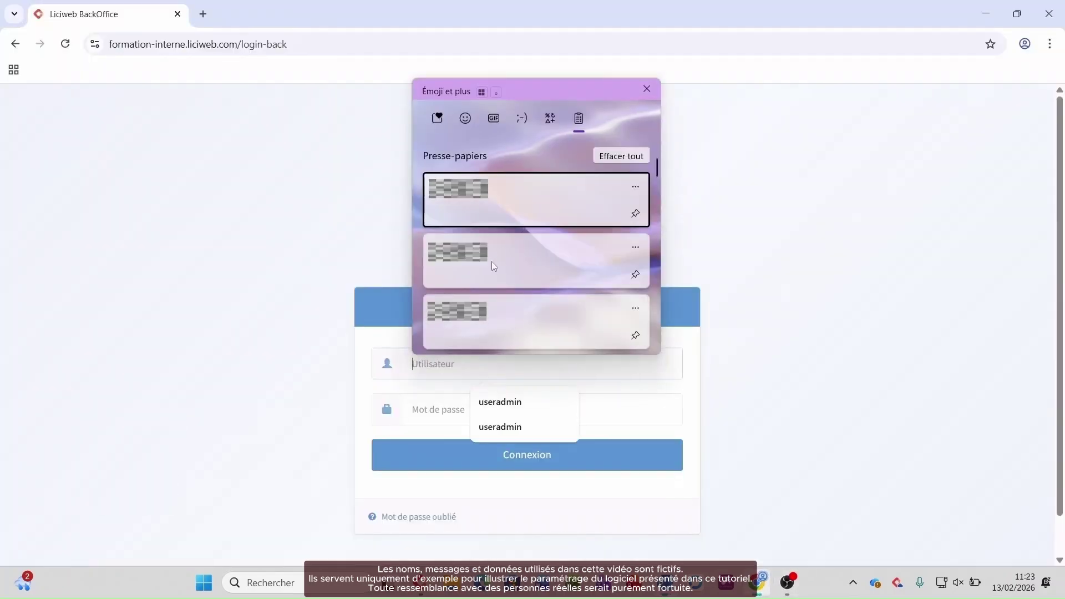
{"action": "left_click", "coordinate": [492, 261]}
{"action": "left_click", "coordinate": [444, 422]}
{"action": "key", "text": "super+v"}
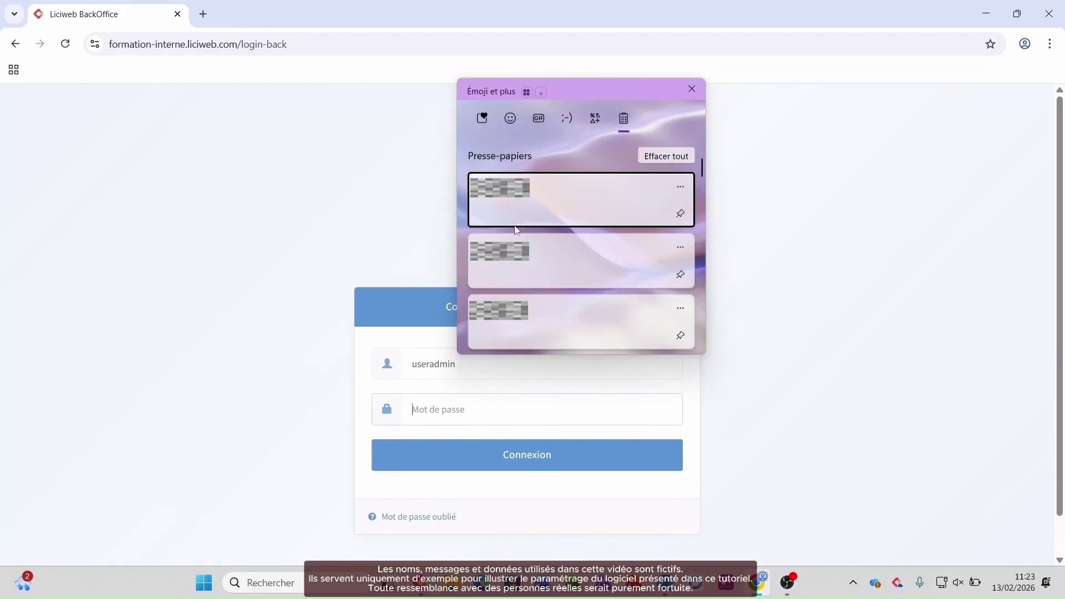
{"action": "left_click", "coordinate": [534, 191]}
{"action": "left_click", "coordinate": [504, 455]}
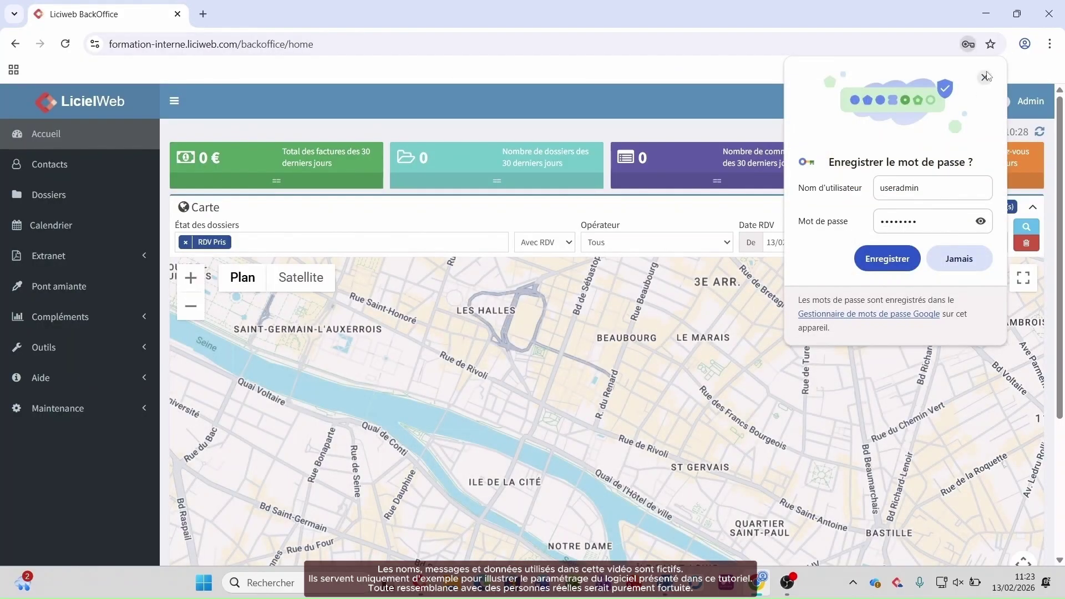
{"action": "left_click", "coordinate": [985, 78]}
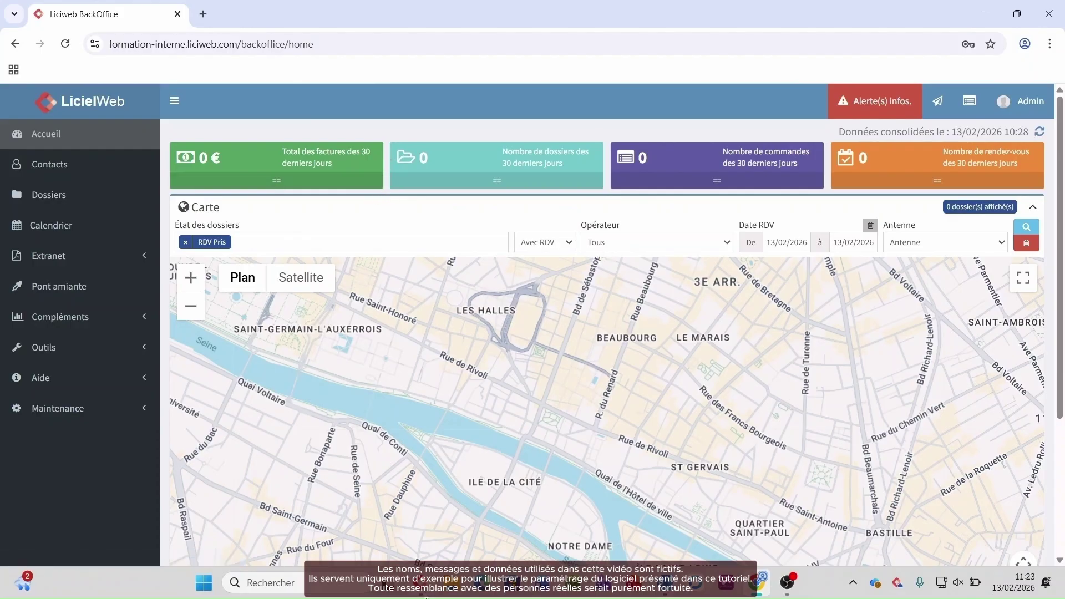
{"action": "mouse_move", "coordinate": [425, 595]}
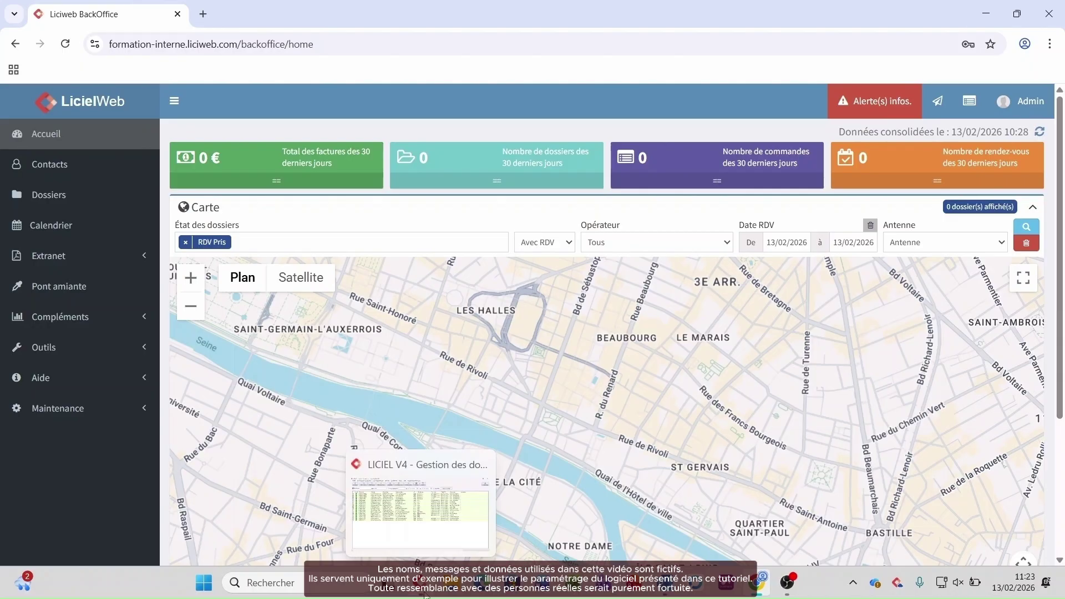
Step: Review the Logo et pied de page and Opérateurs / Attestations settings in LICIEL V4, then close, saving changes
{"action": "left_click", "coordinate": [425, 595]}
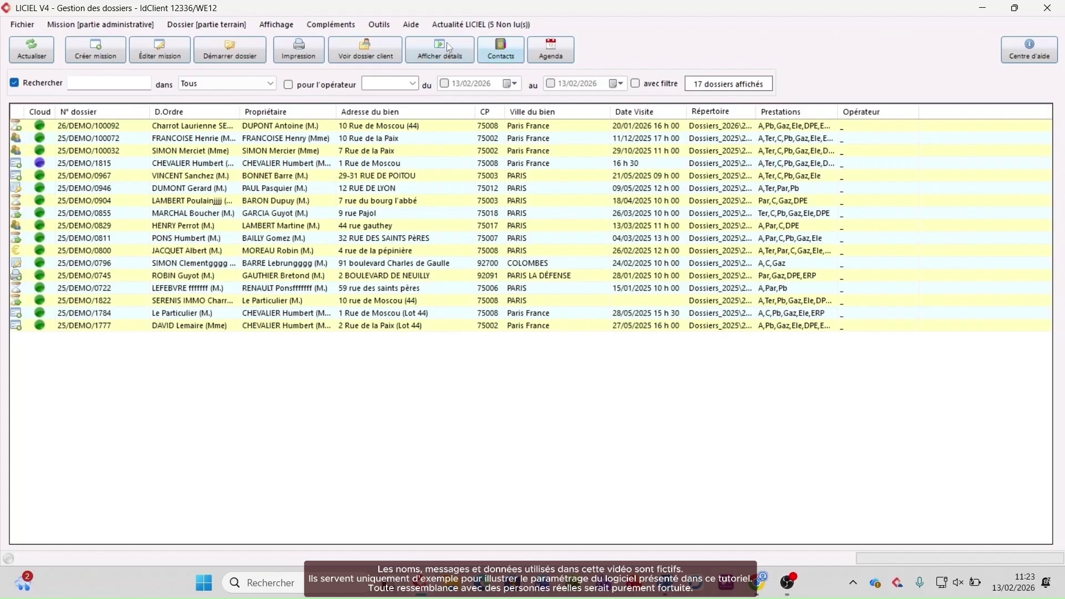
{"action": "left_click", "coordinate": [381, 24]}
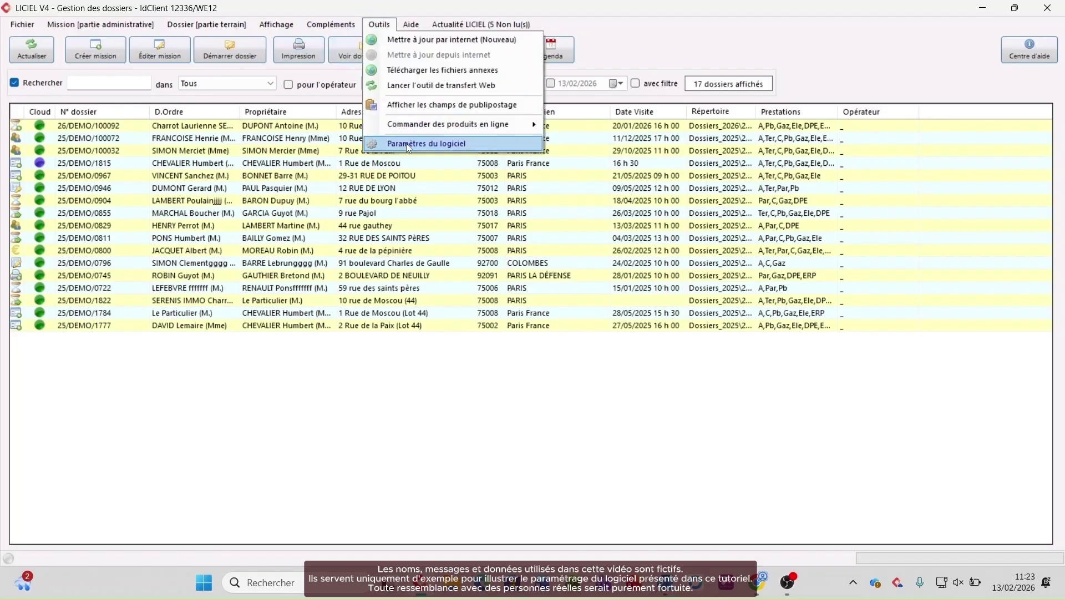
{"action": "left_click", "coordinate": [406, 143]}
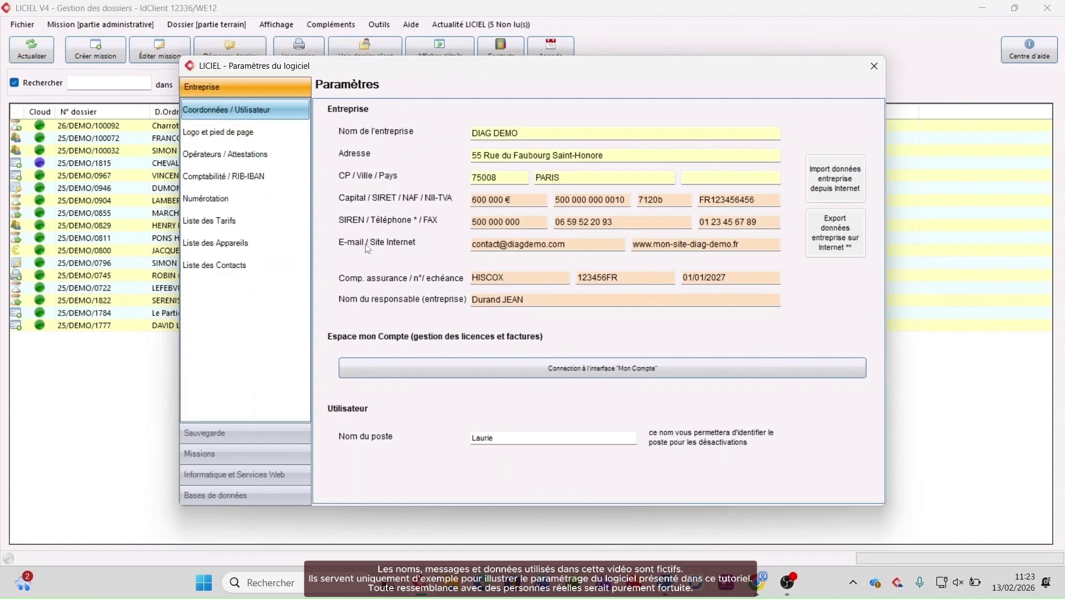
{"action": "left_click", "coordinate": [227, 133]}
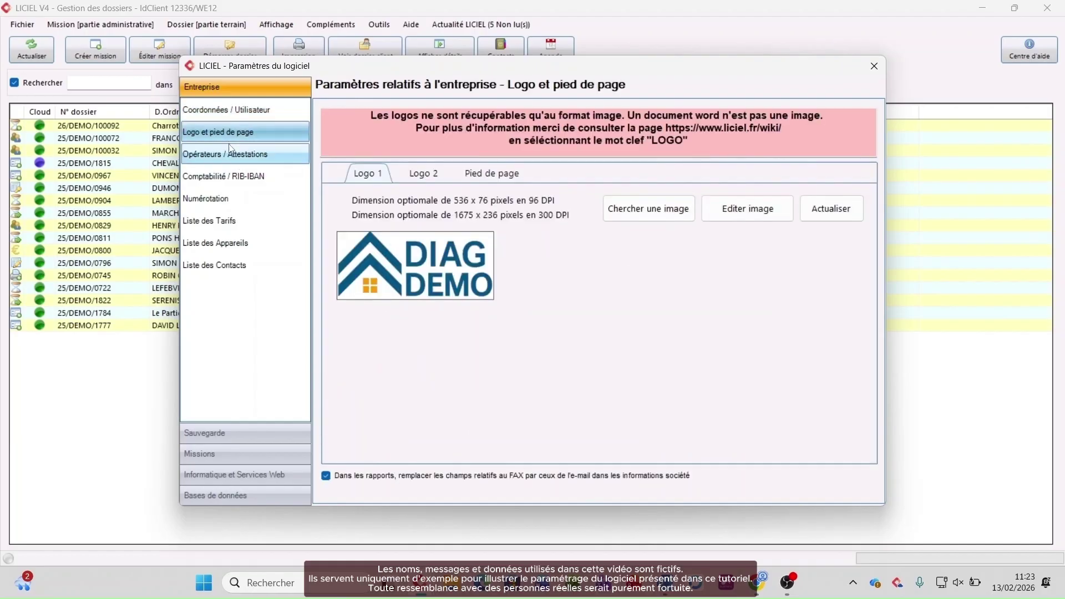
{"action": "left_click", "coordinate": [232, 152]}
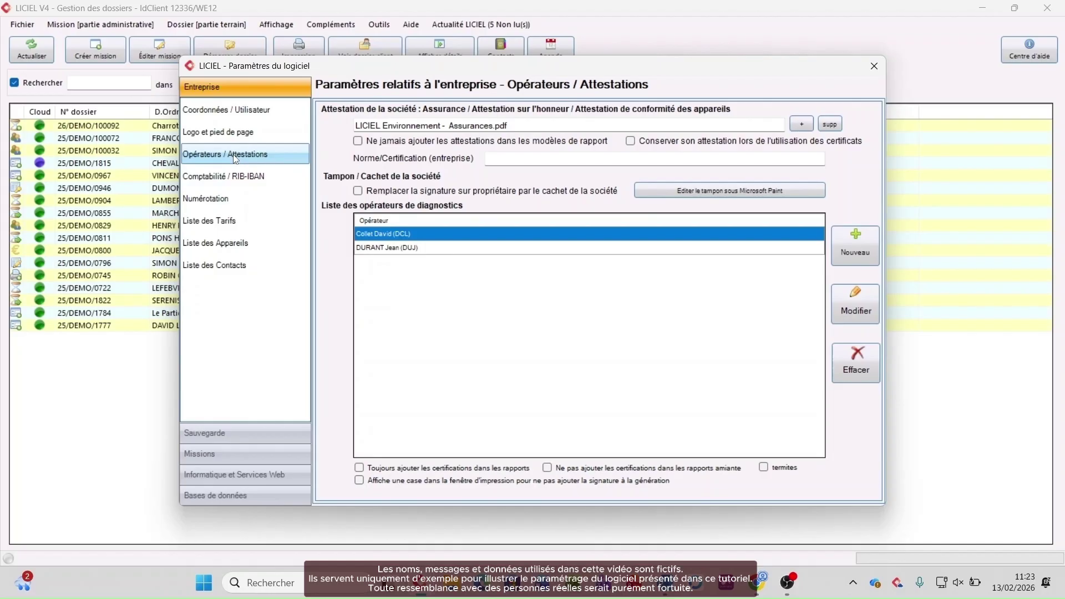
{"action": "left_click", "coordinate": [874, 66]}
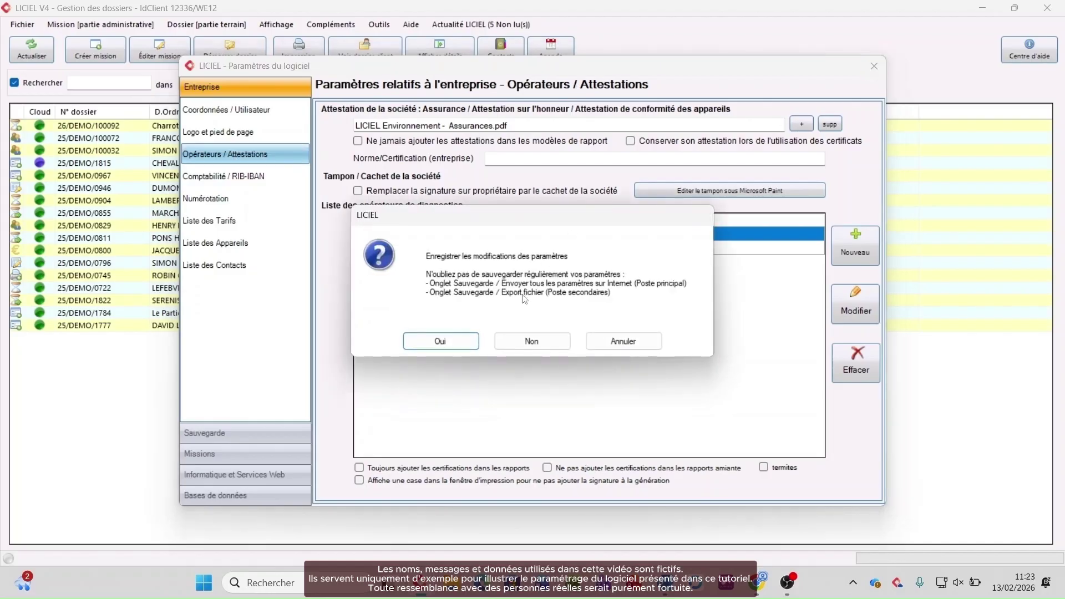
{"action": "left_click", "coordinate": [466, 340]}
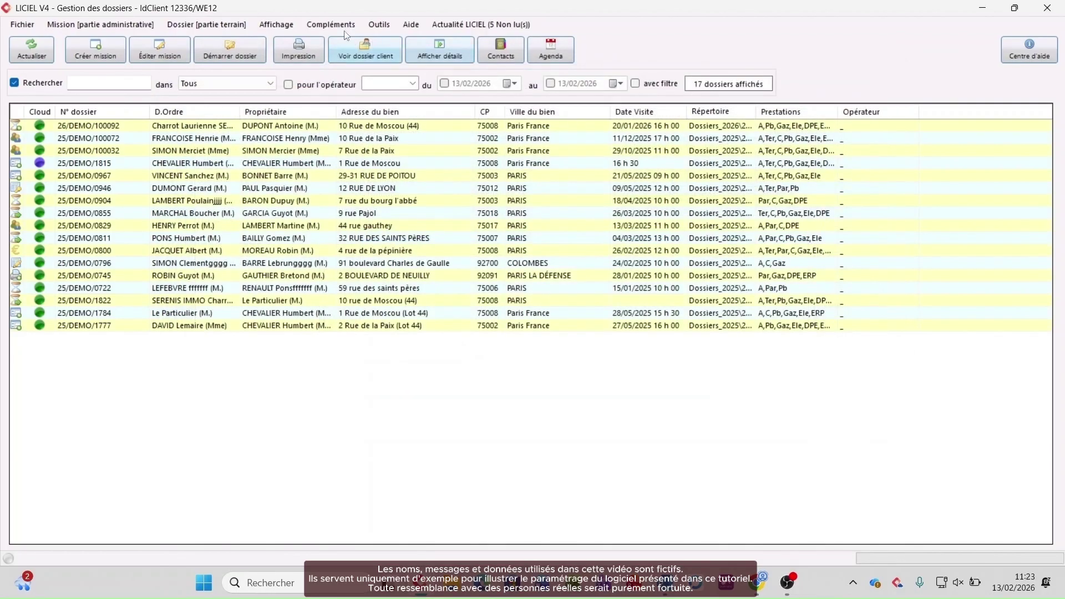
Step: Send all parameters online from Sauvegarde > Partie Paramètres logiciel, then close the settings, saving changes
{"action": "left_click", "coordinate": [381, 31]}
{"action": "left_click", "coordinate": [397, 143]}
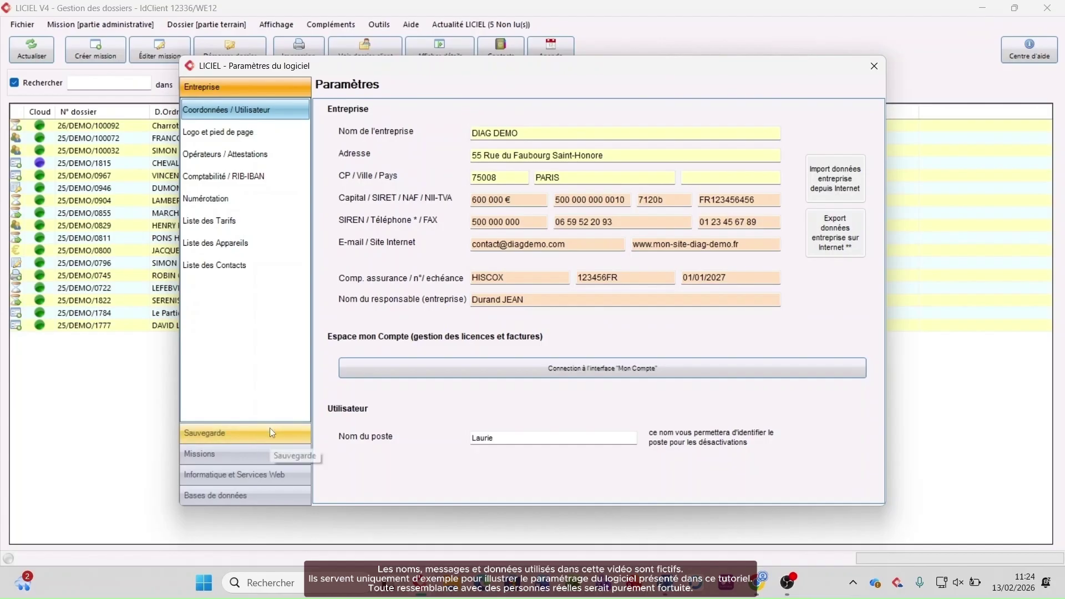
{"action": "left_click", "coordinate": [269, 427]}
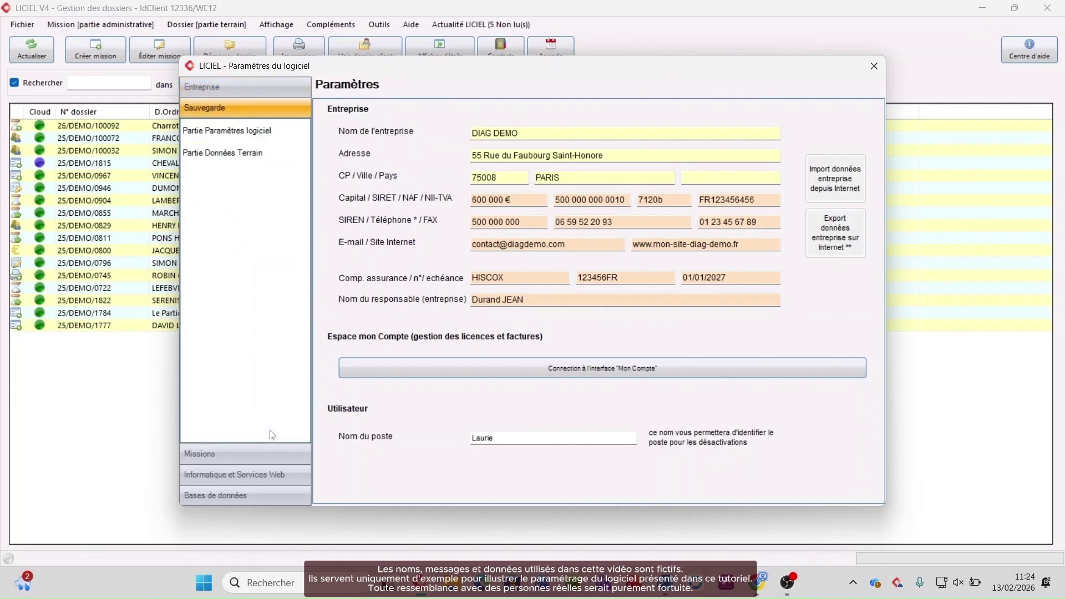
{"action": "left_click", "coordinate": [267, 138]}
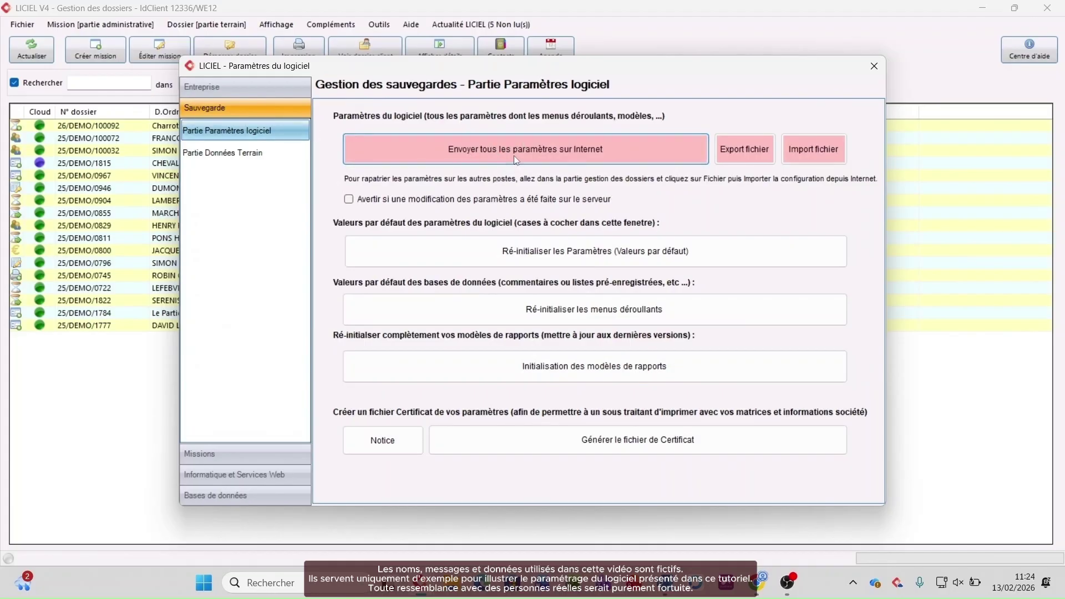
{"action": "left_click", "coordinate": [387, 149]}
{"action": "left_click", "coordinate": [874, 66]}
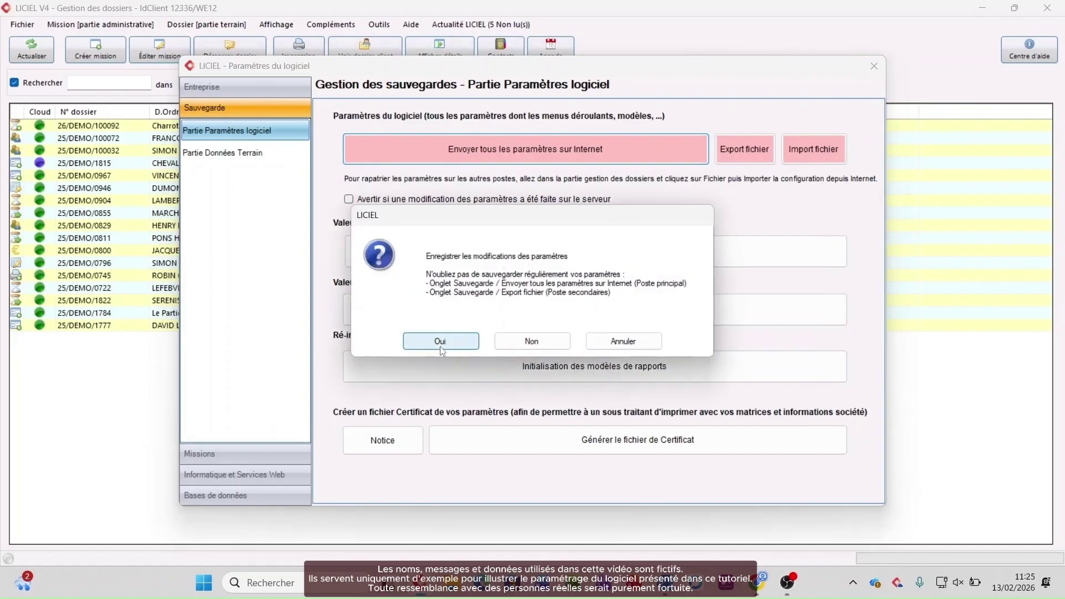
{"action": "left_click", "coordinate": [441, 341]}
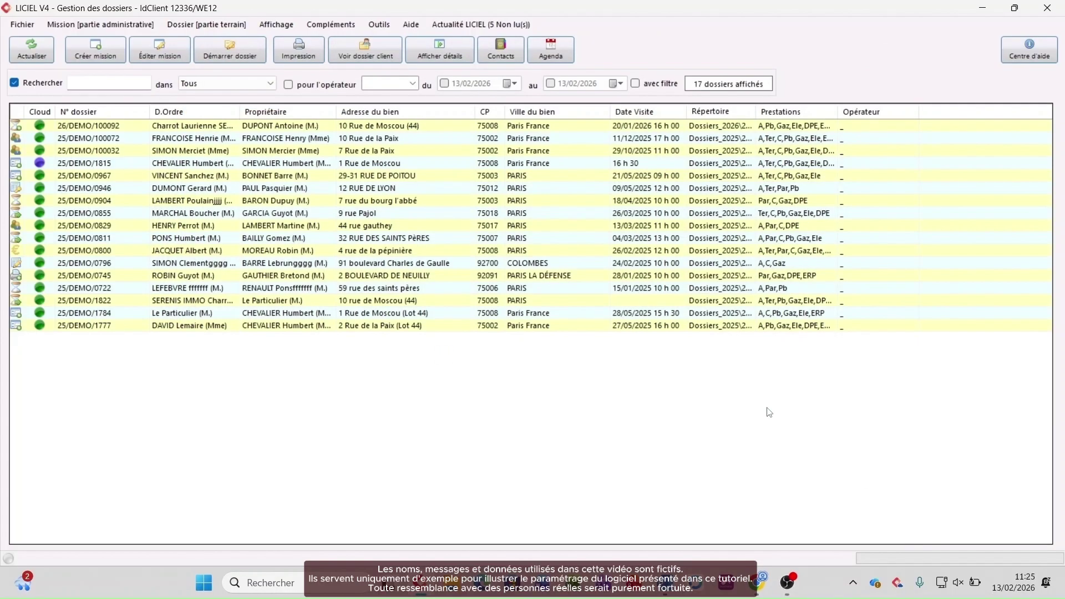
{"action": "mouse_move", "coordinate": [760, 589]}
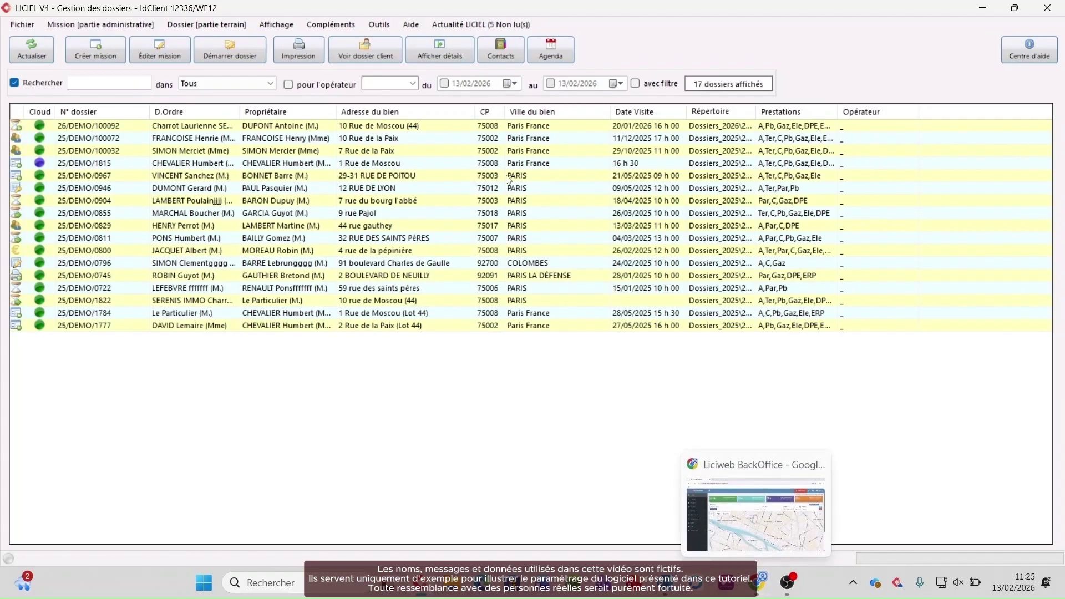
Step: Try launching the LICIEL Cloud sync tool, then quit the already-running Synchro LICIEL Cloud from the tray
{"action": "left_click", "coordinate": [183, 27]}
{"action": "mouse_move", "coordinate": [222, 77]}
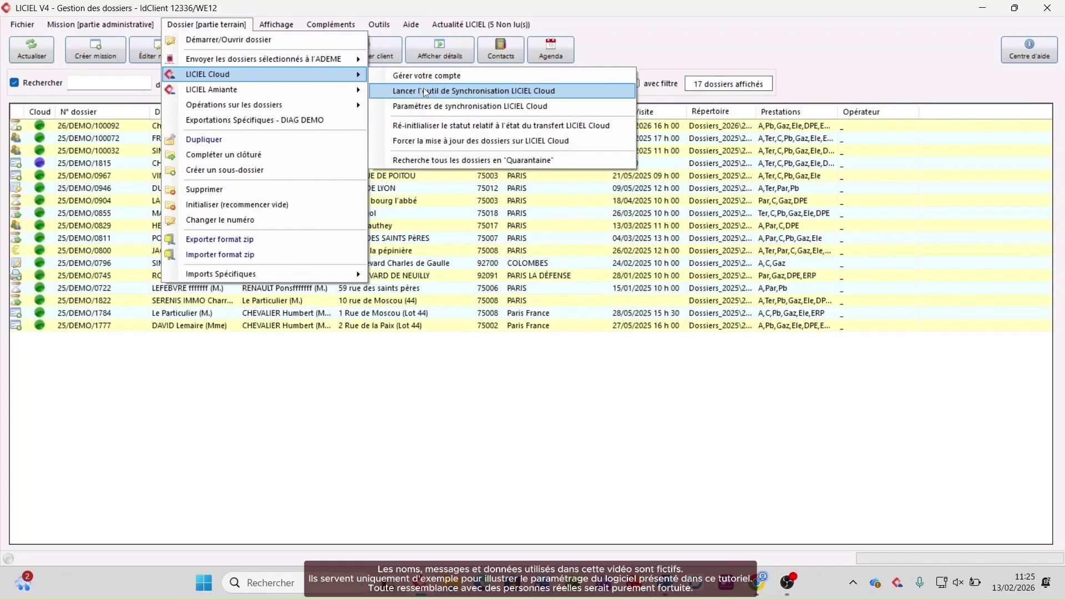
{"action": "left_click", "coordinate": [423, 88]}
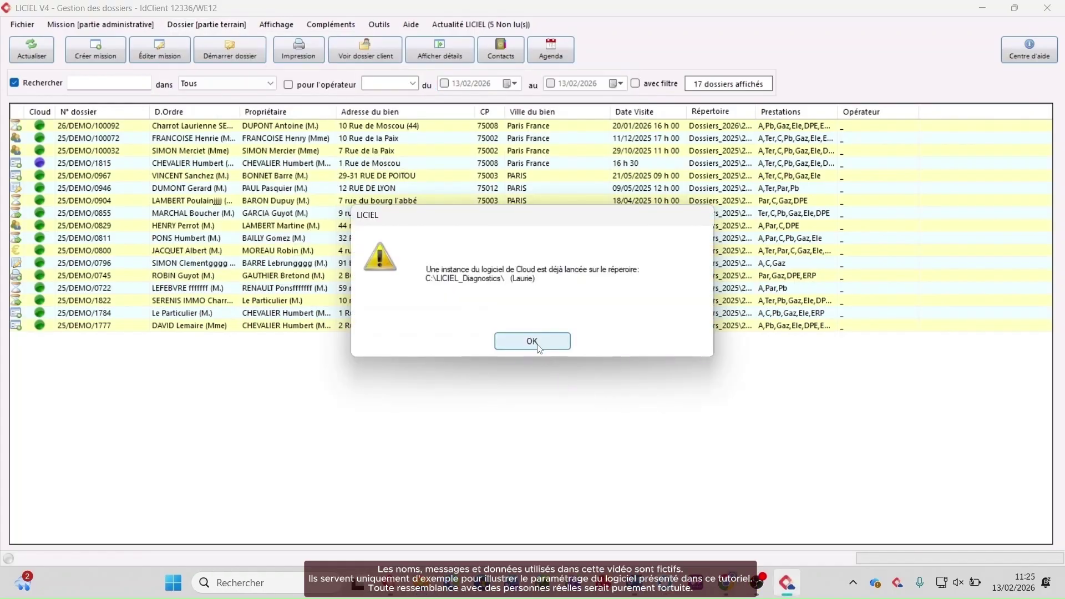
{"action": "left_click", "coordinate": [537, 345]}
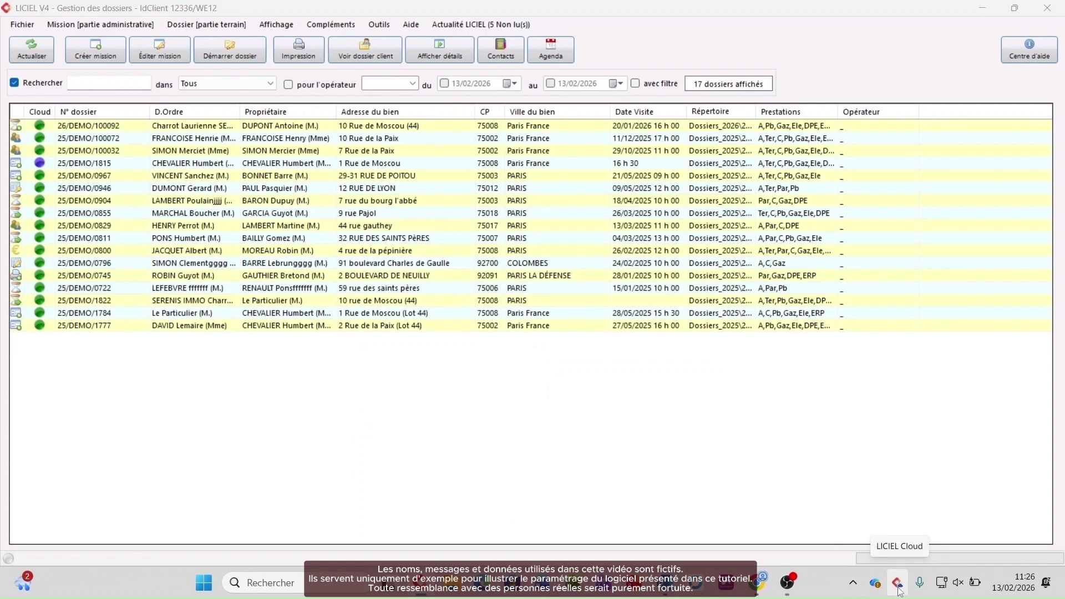
{"action": "right_click", "coordinate": [901, 591]}
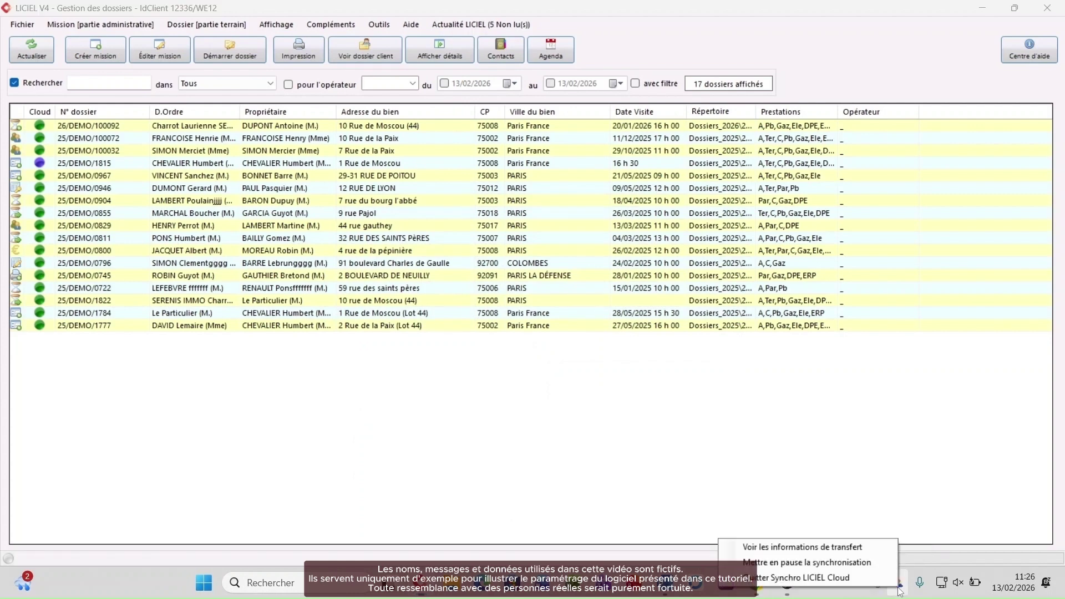
{"action": "left_click", "coordinate": [868, 582]}
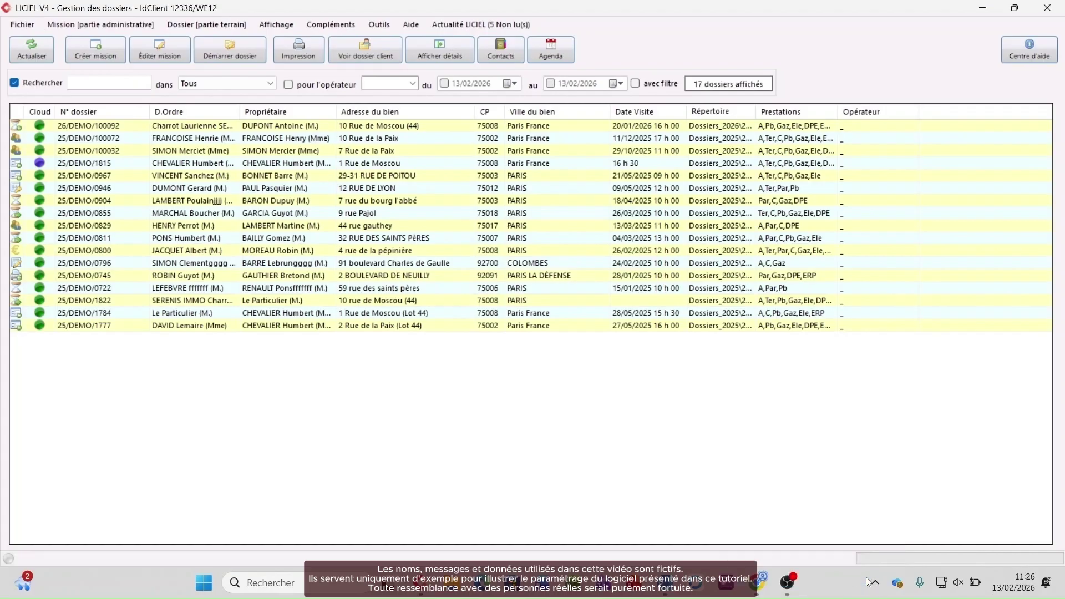
Step: Relaunch the LICIEL Cloud synchronisation tool from the Dossier [partie terrain] menu
{"action": "left_click", "coordinate": [206, 24]}
{"action": "mouse_move", "coordinate": [238, 79]}
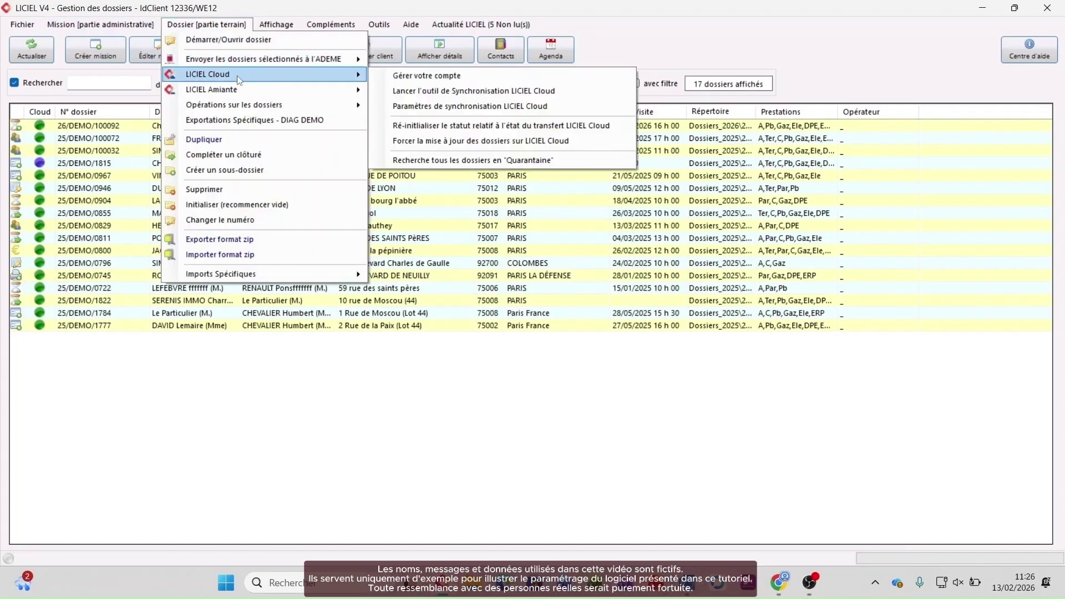
{"action": "left_click", "coordinate": [423, 94]}
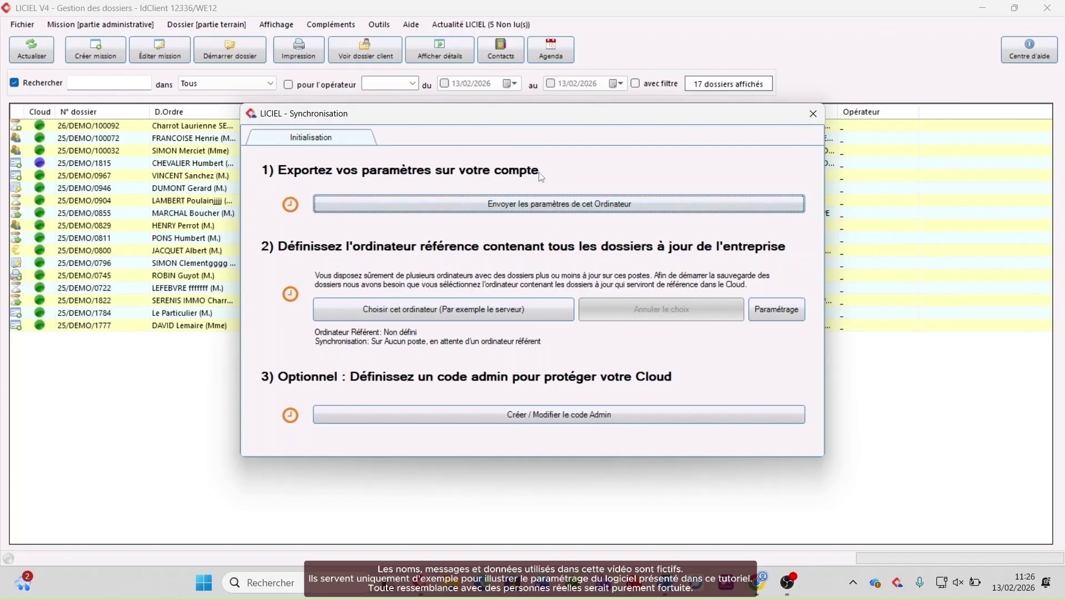
Step: Send this computer's settings, make it the reference computer for dossiers, and open Paramétrage
{"action": "left_click", "coordinate": [535, 204]}
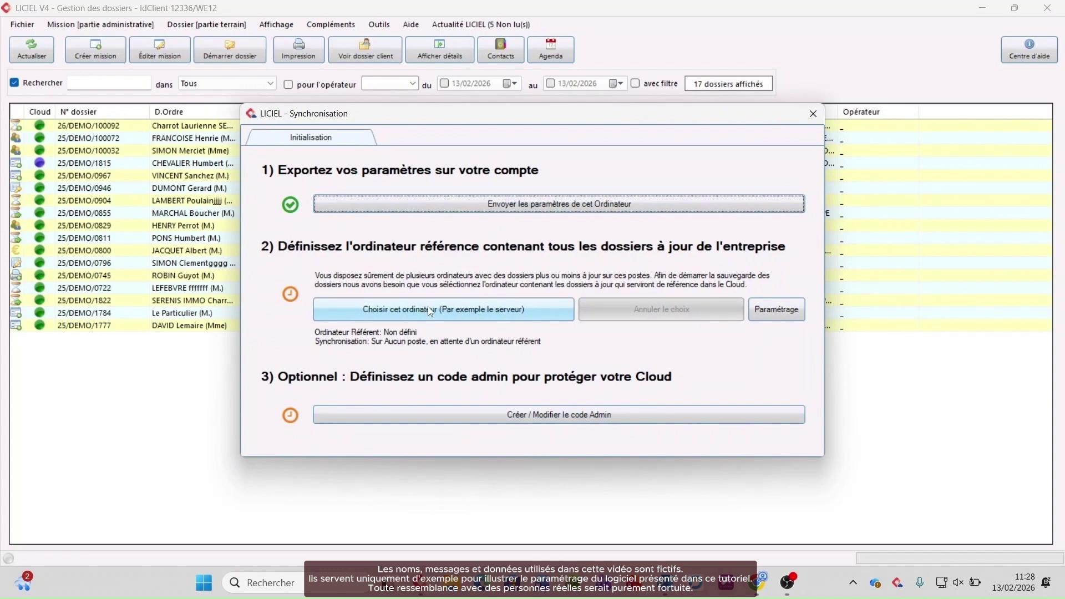
{"action": "left_click", "coordinate": [431, 312]}
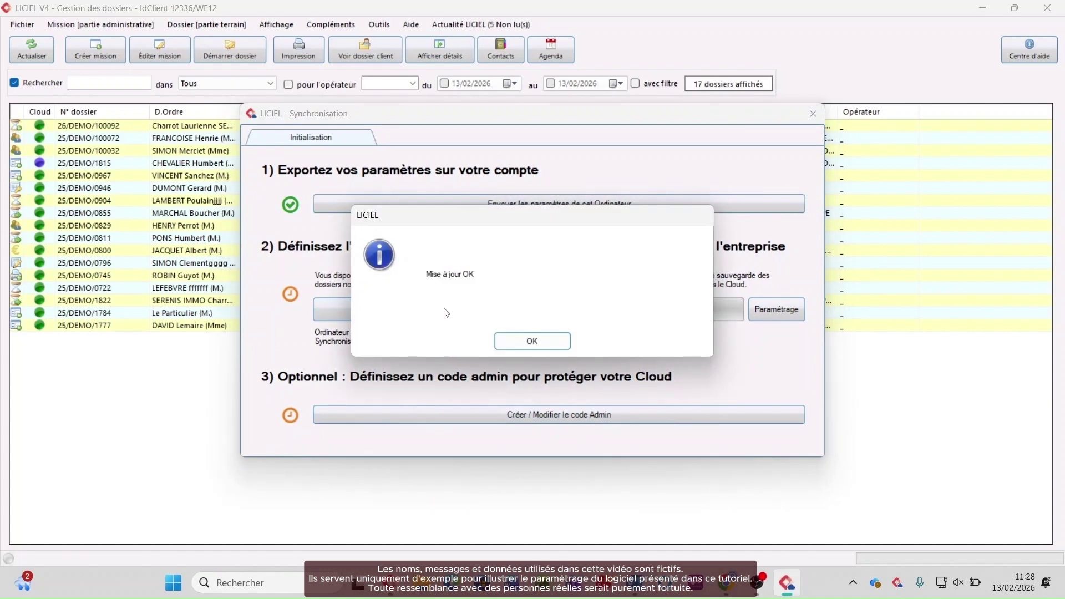
{"action": "left_click", "coordinate": [534, 343]}
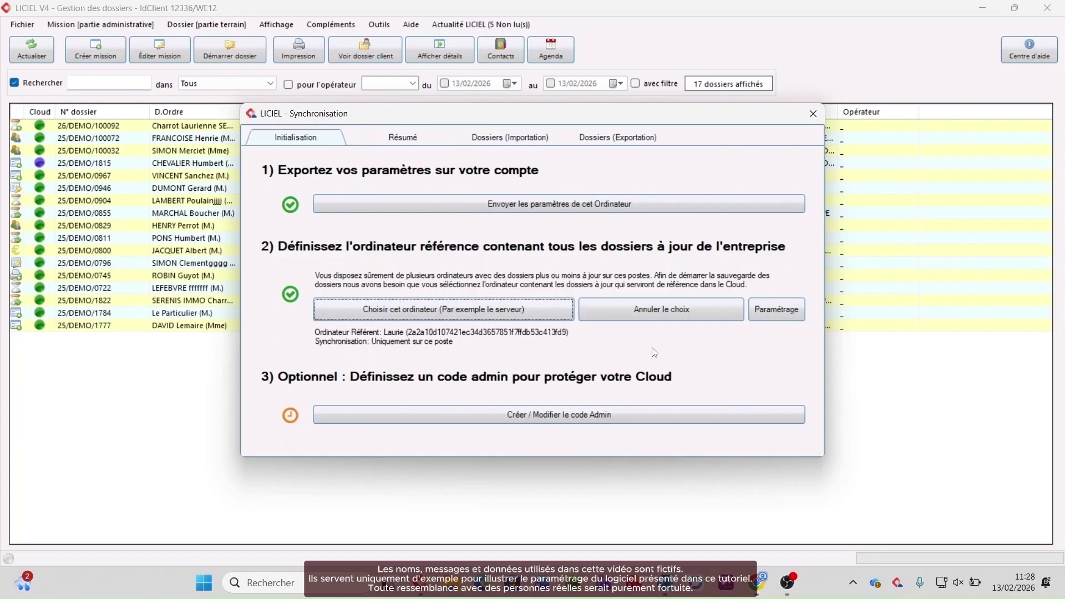
{"action": "left_click", "coordinate": [782, 313]}
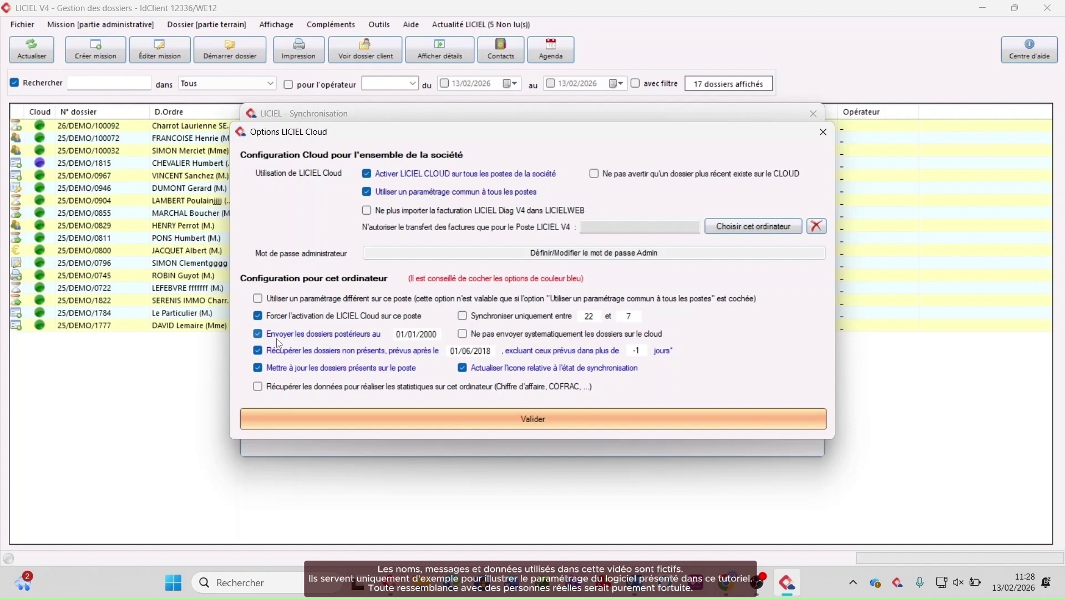
Step: Keep the 01/01/2000 folder-sending date and validate the Options LICIEL Cloud dialog
{"action": "left_click", "coordinate": [433, 333]}
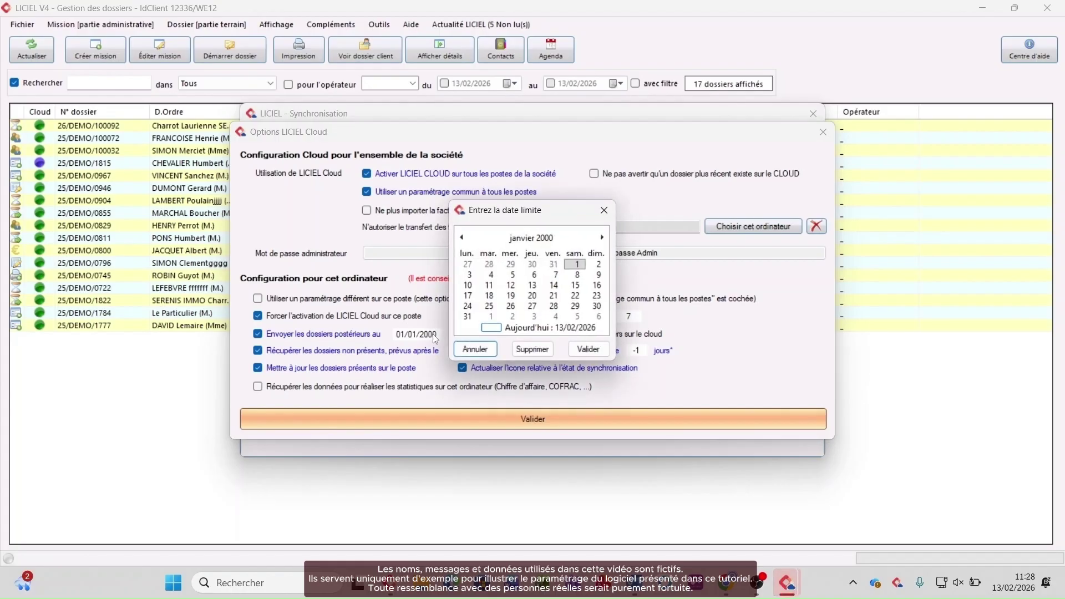
{"action": "left_click", "coordinate": [474, 350]}
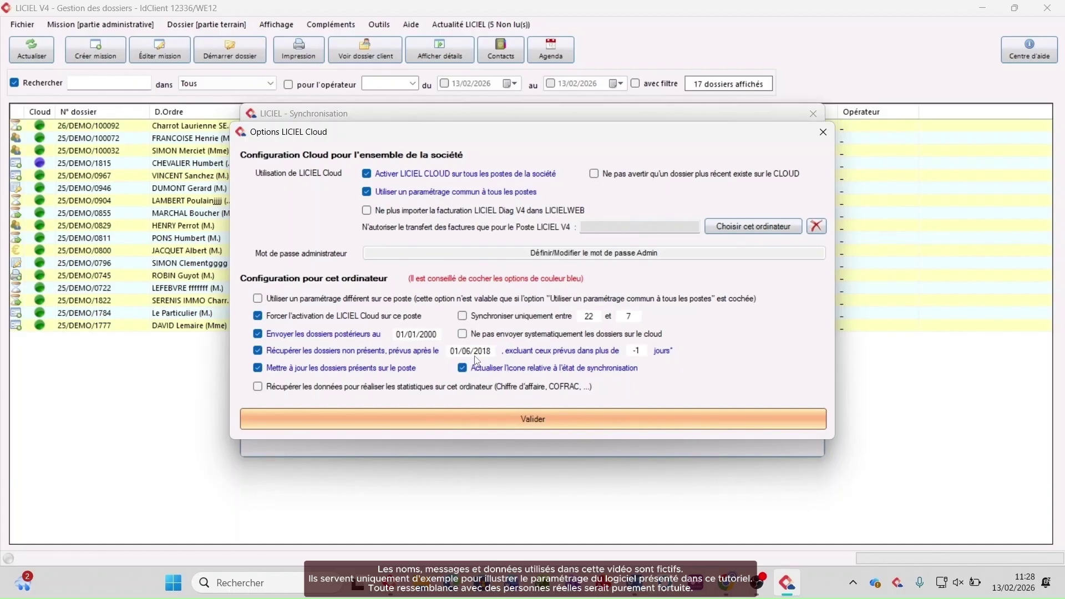
{"action": "left_click", "coordinate": [487, 414]}
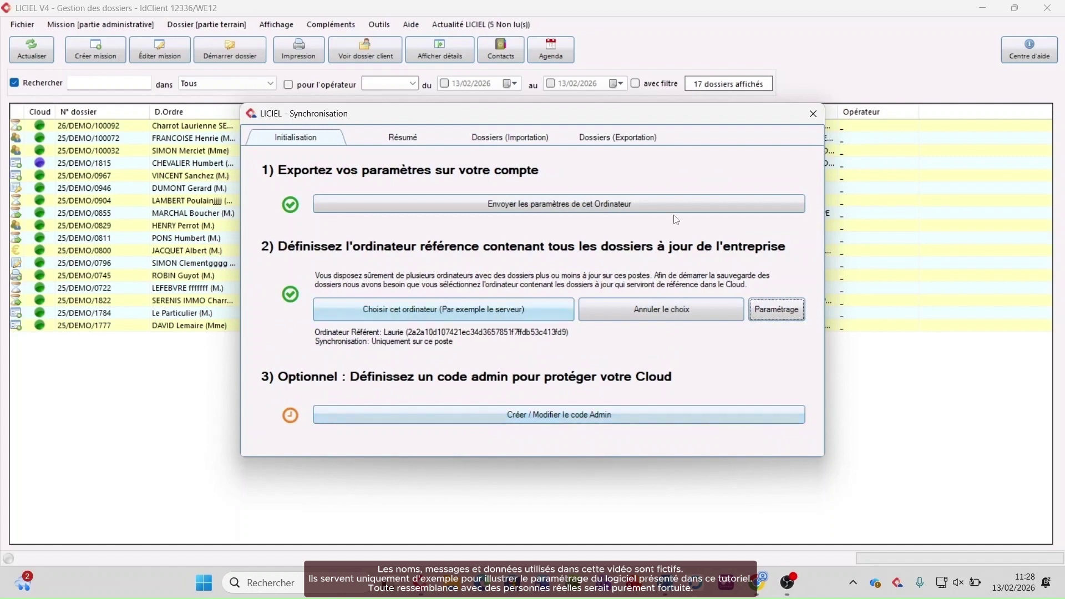
Step: Close the LICIEL - Synchronisation window to return to the 17-dossier list
{"action": "left_click", "coordinate": [813, 114]}
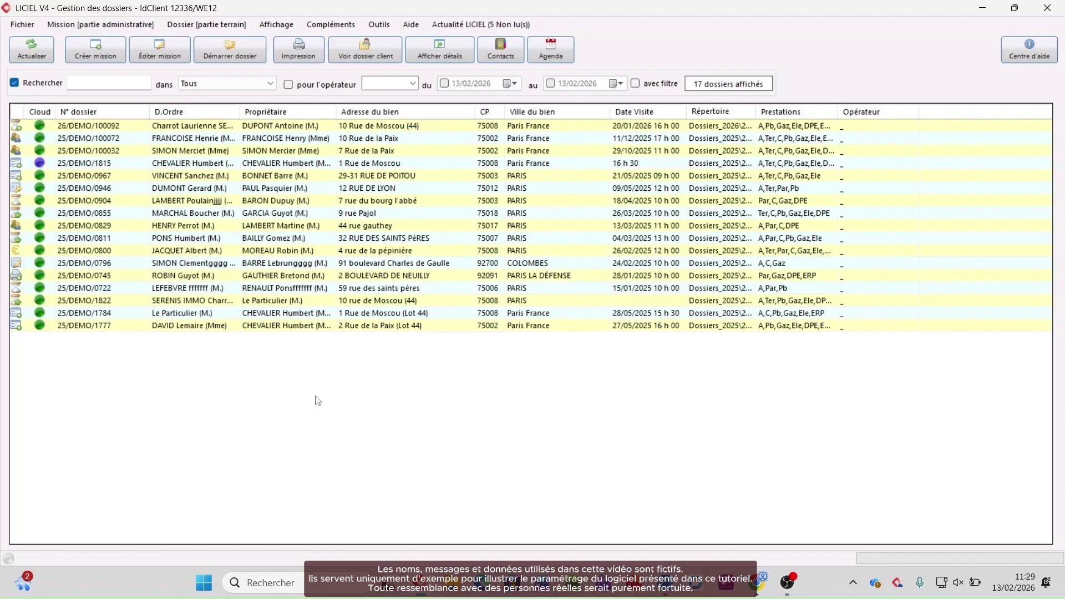
Step: In the back office, go to Outils > Paramètres du logiciel > Sauvegarde > Partie paramètres logiciel
{"action": "left_click", "coordinate": [760, 582]}
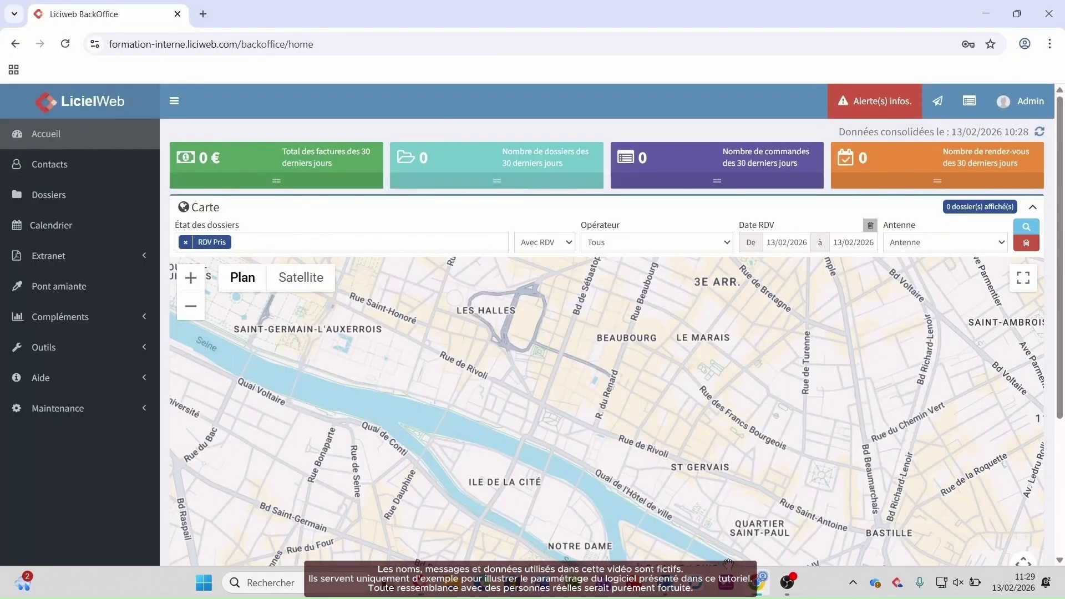
{"action": "left_click", "coordinate": [75, 347]}
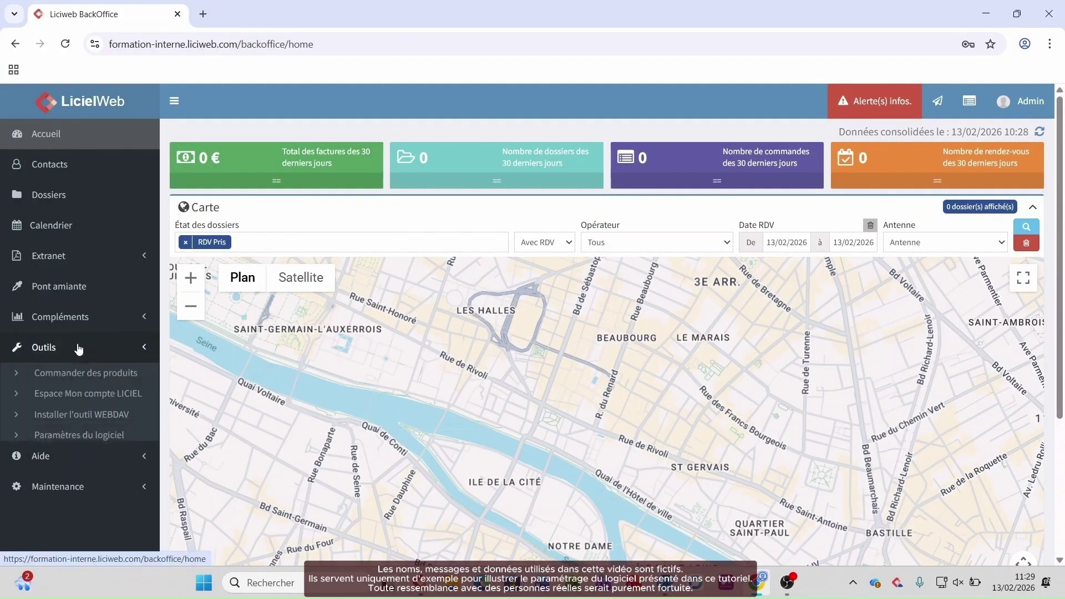
{"action": "left_click", "coordinate": [76, 436]}
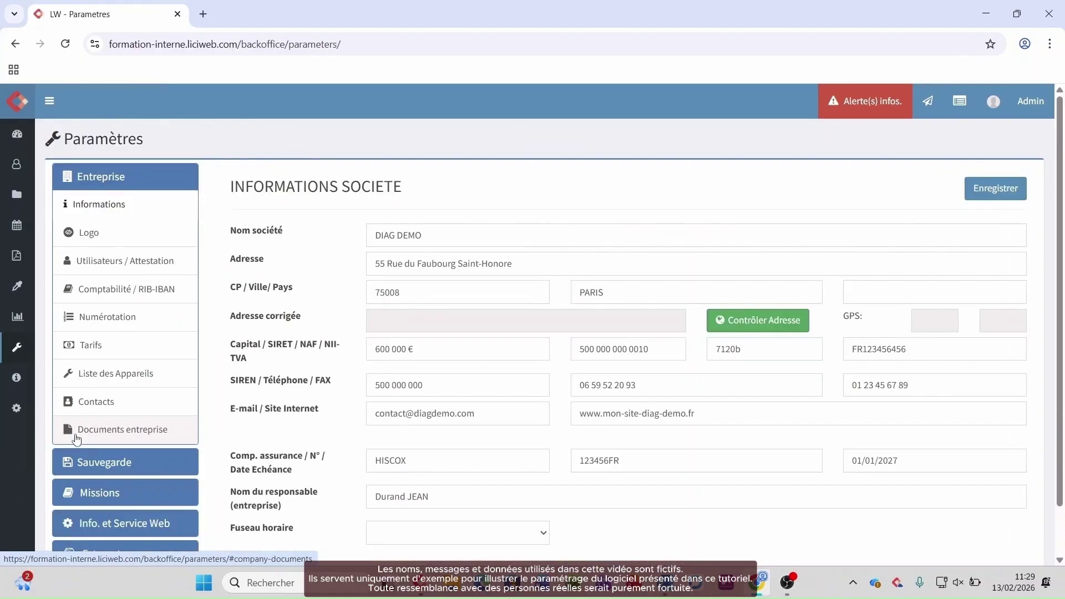
{"action": "left_click", "coordinate": [86, 464]}
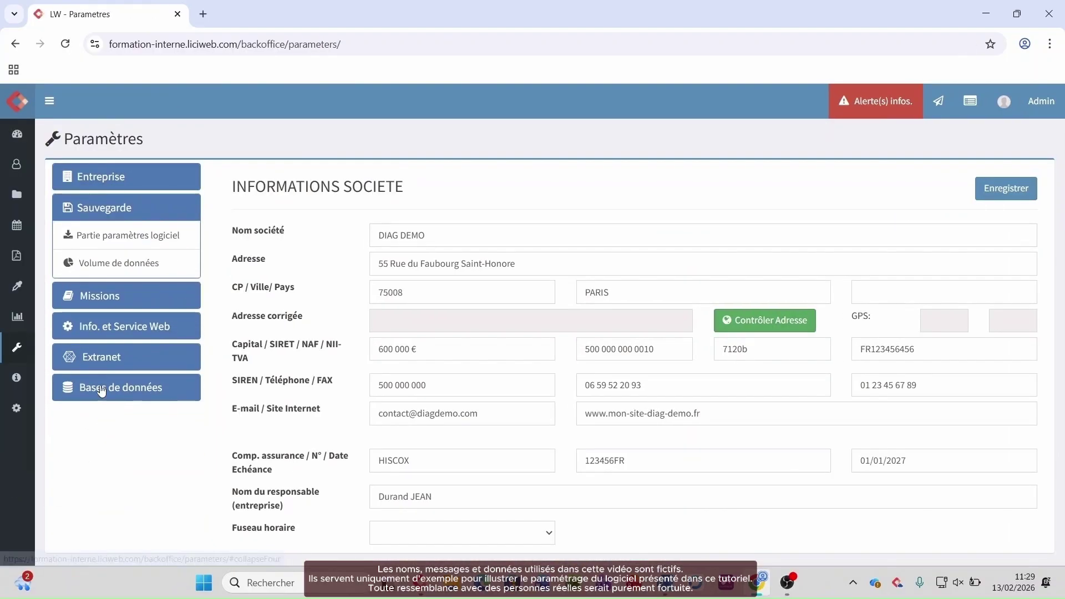
{"action": "left_click", "coordinate": [154, 239]}
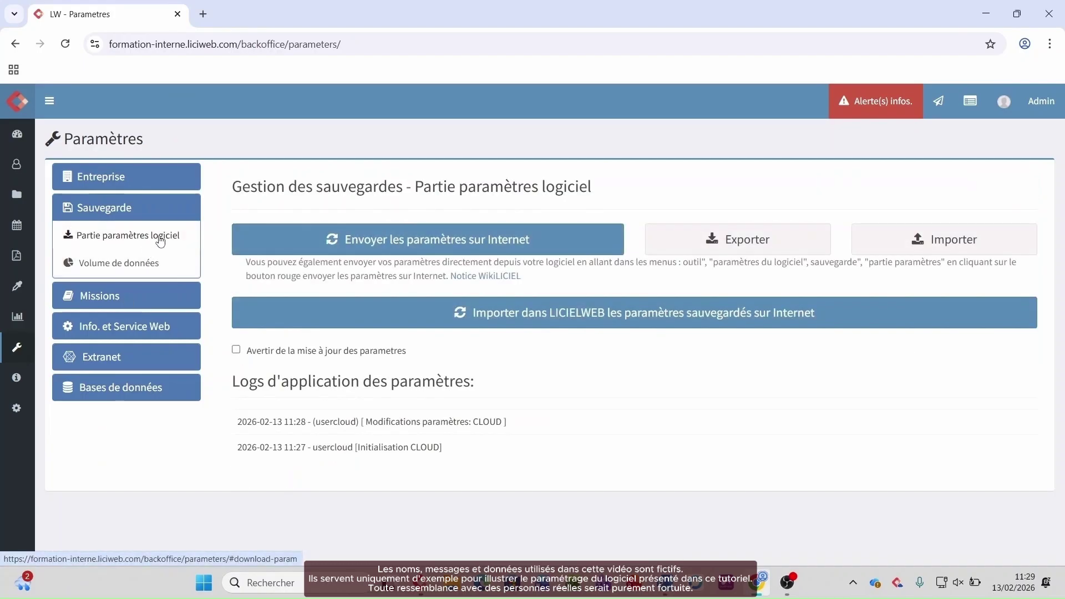
Step: Import the online-saved parameters, also ticking templates, SMS, company menu, contacts, tariffs and operators
{"action": "left_click", "coordinate": [437, 325]}
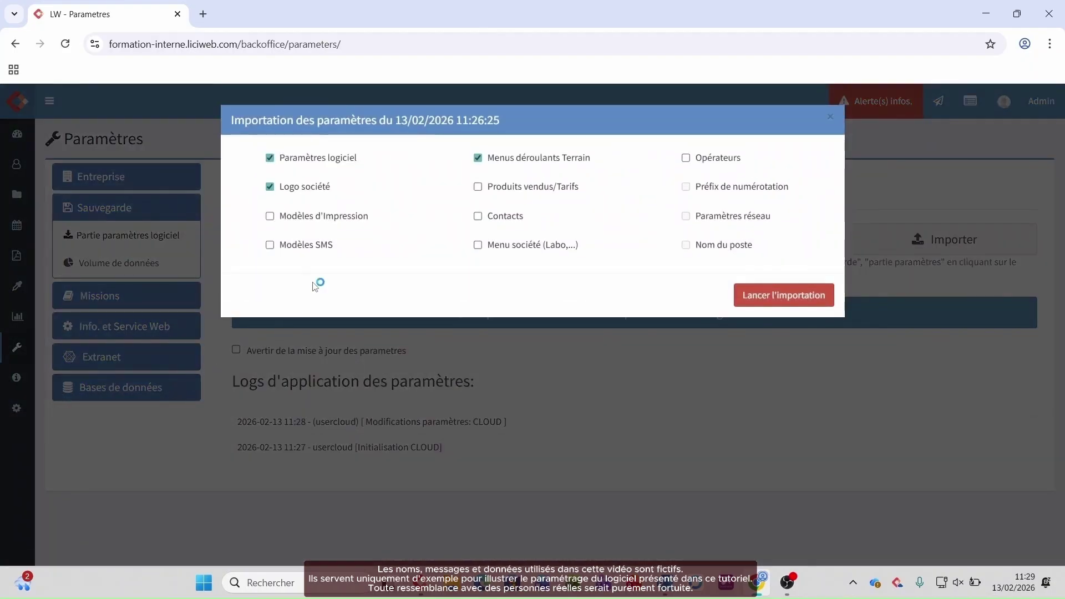
{"action": "left_click", "coordinate": [289, 222]}
{"action": "left_click", "coordinate": [314, 247]}
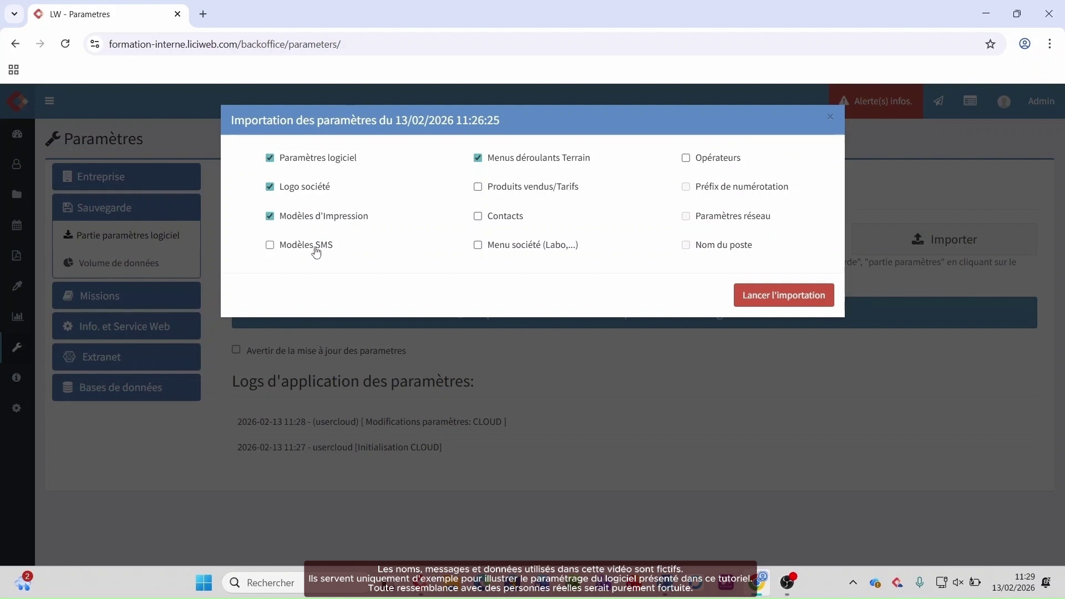
{"action": "left_click", "coordinate": [504, 244]}
{"action": "left_click", "coordinate": [505, 219]}
{"action": "left_click", "coordinate": [522, 195]}
{"action": "left_click", "coordinate": [703, 160]}
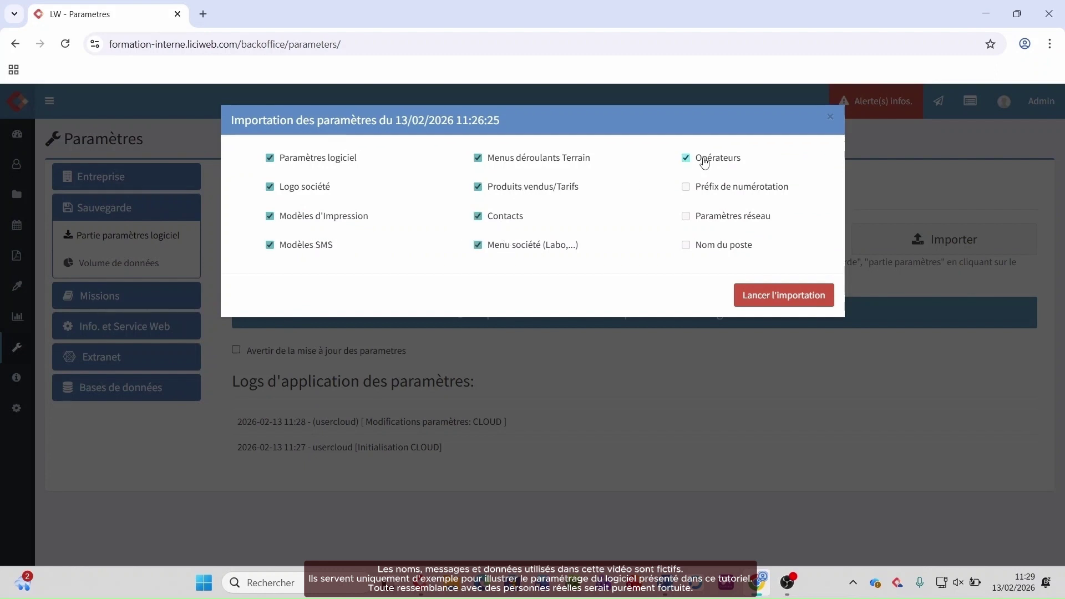
{"action": "left_click", "coordinate": [801, 292]}
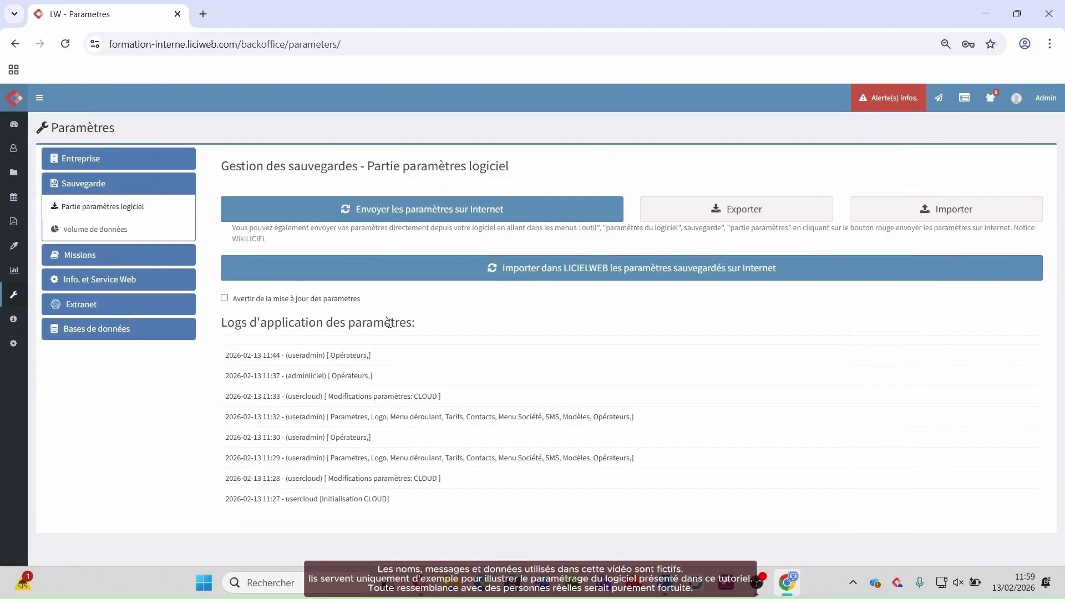
Step: Go through Entreprise > Informations and Logo to Utilisateurs / Attestation, showing two Diagnostiqueur users
{"action": "left_click", "coordinate": [117, 161]}
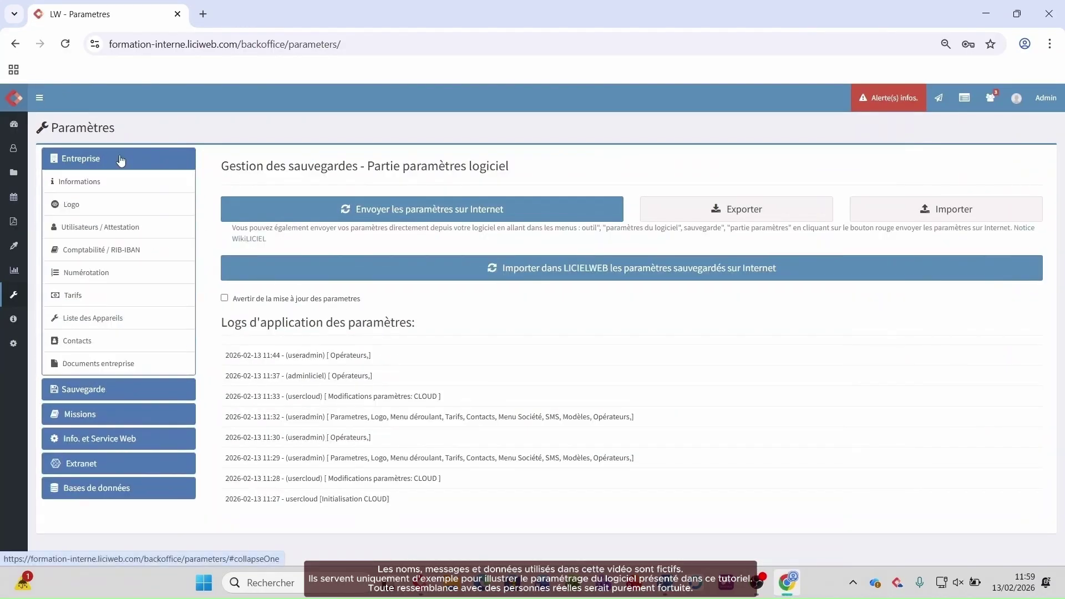
{"action": "left_click", "coordinate": [100, 191]}
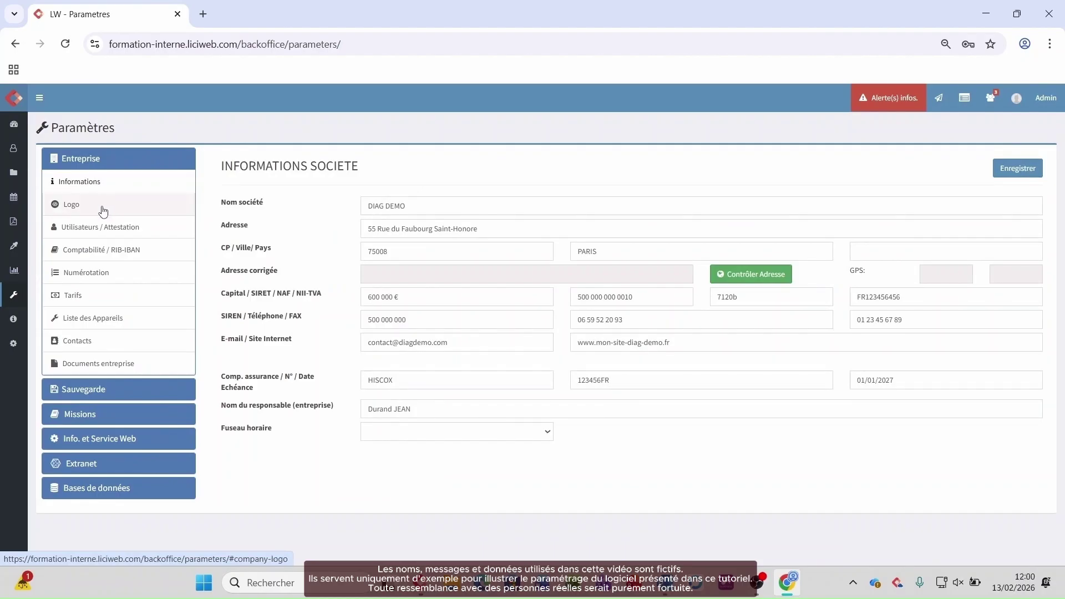
{"action": "left_click", "coordinate": [104, 211]}
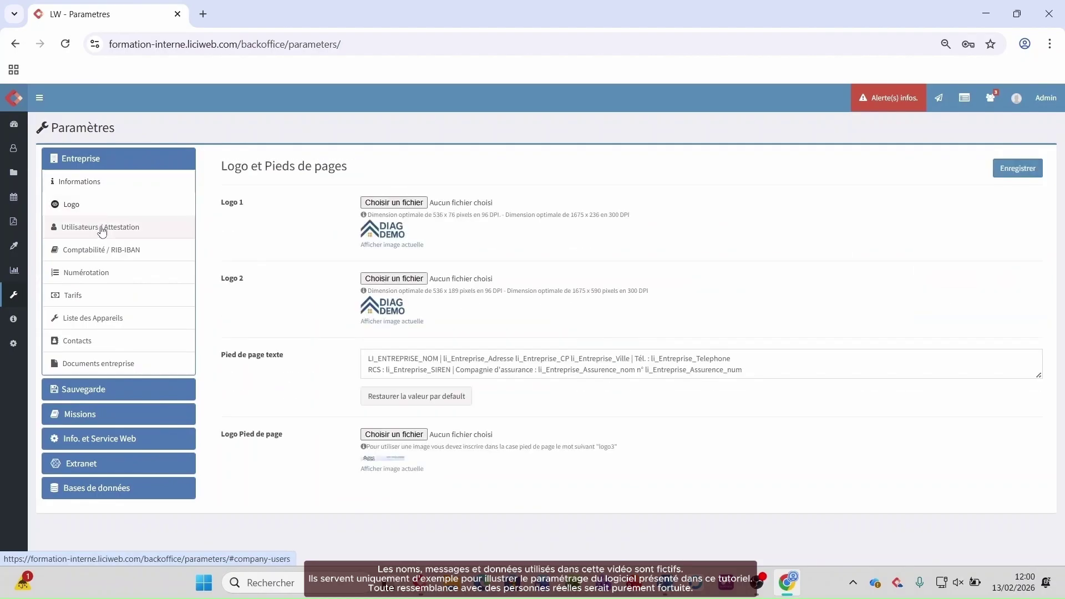
{"action": "left_click", "coordinate": [105, 233]}
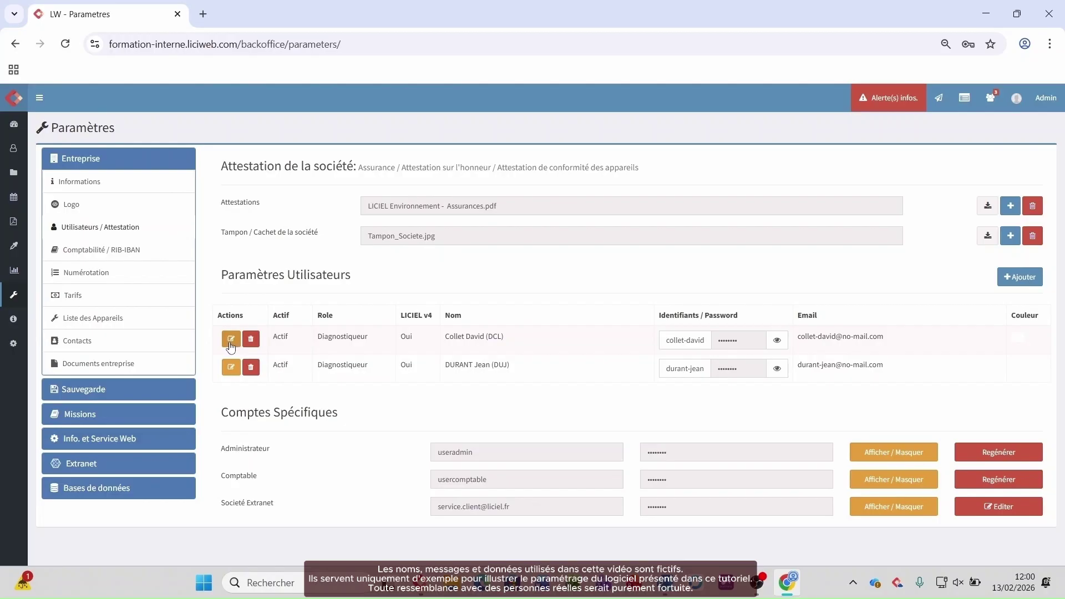
Step: Edit the first user and change their Rôle to Administrateur
{"action": "left_click", "coordinate": [231, 345]}
{"action": "left_click", "coordinate": [230, 344]}
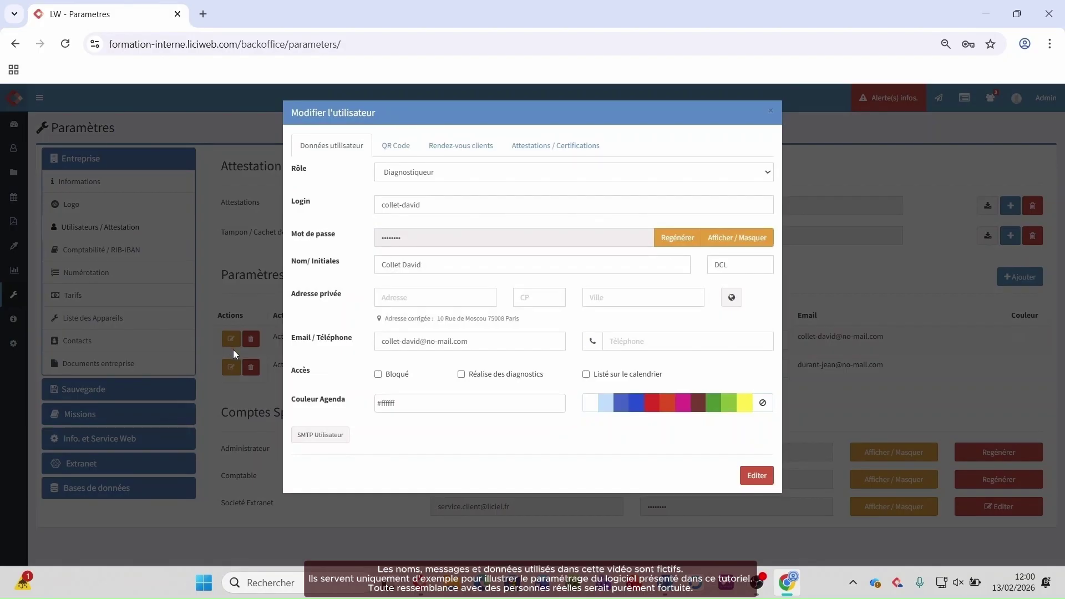
{"action": "left_click", "coordinate": [435, 177]}
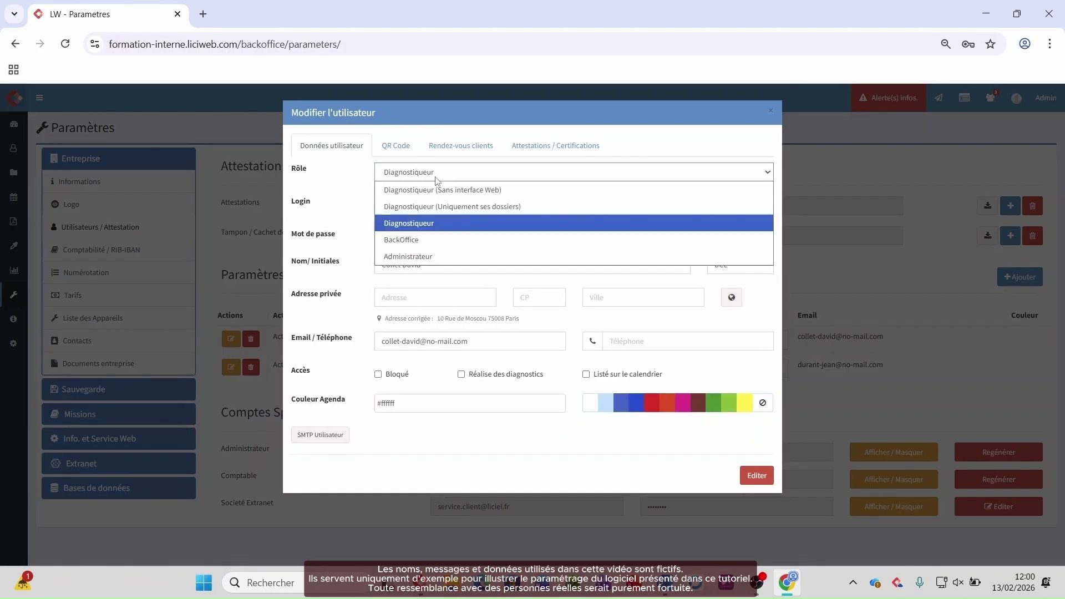
{"action": "left_click", "coordinate": [414, 257]}
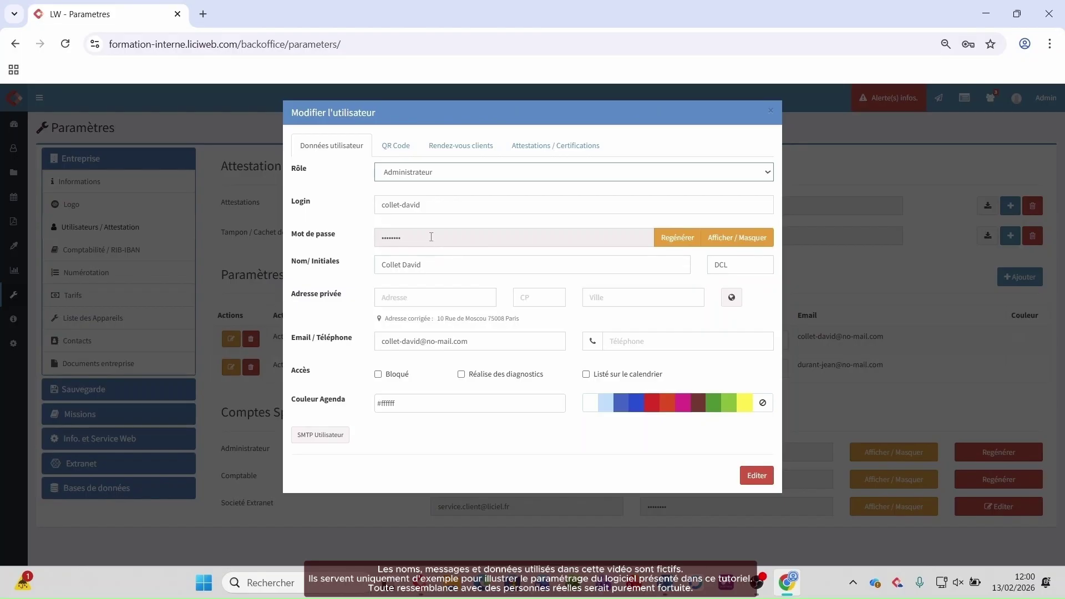
Step: Replace the user's login with a shorter identifier and display their password
{"action": "left_click_drag", "start_coordinate": [428, 205], "coordinate": [333, 199]}
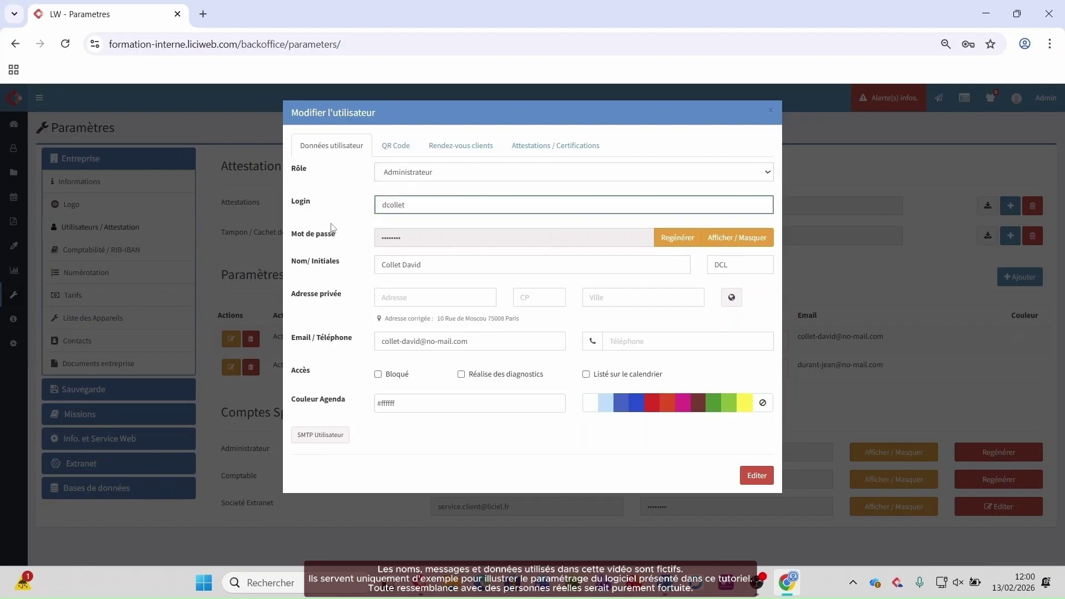
{"action": "left_click", "coordinate": [750, 239]}
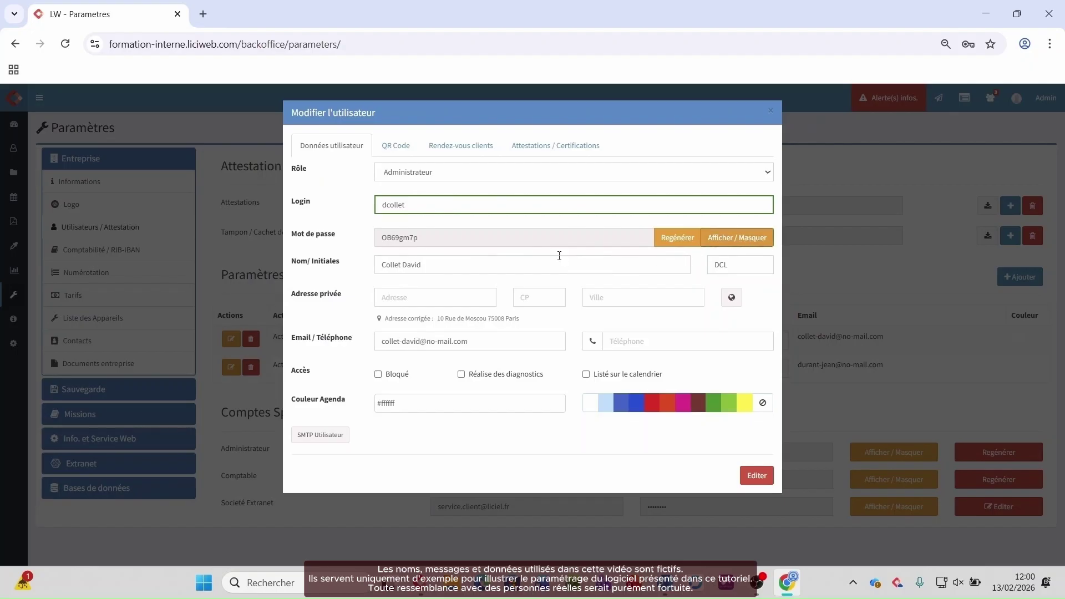
Step: Fill the user's private address, postcode and city from suggestions, then verify the address
{"action": "left_click", "coordinate": [433, 298]}
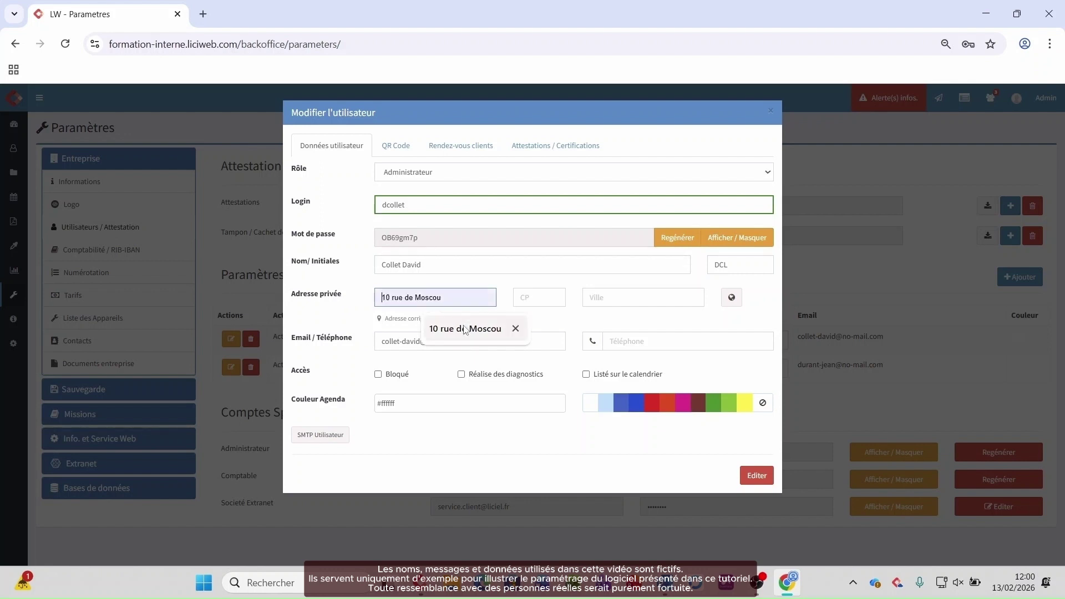
{"action": "left_click", "coordinate": [466, 329]}
{"action": "left_click", "coordinate": [533, 297]}
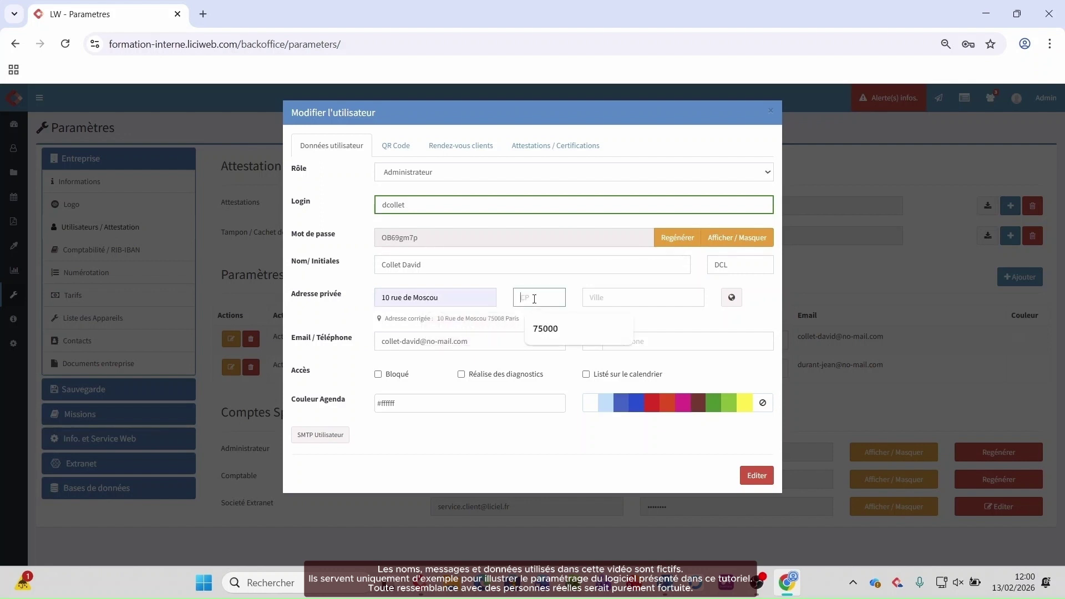
{"action": "left_click", "coordinate": [552, 329]}
{"action": "left_click", "coordinate": [614, 298]}
{"action": "left_click", "coordinate": [647, 329]}
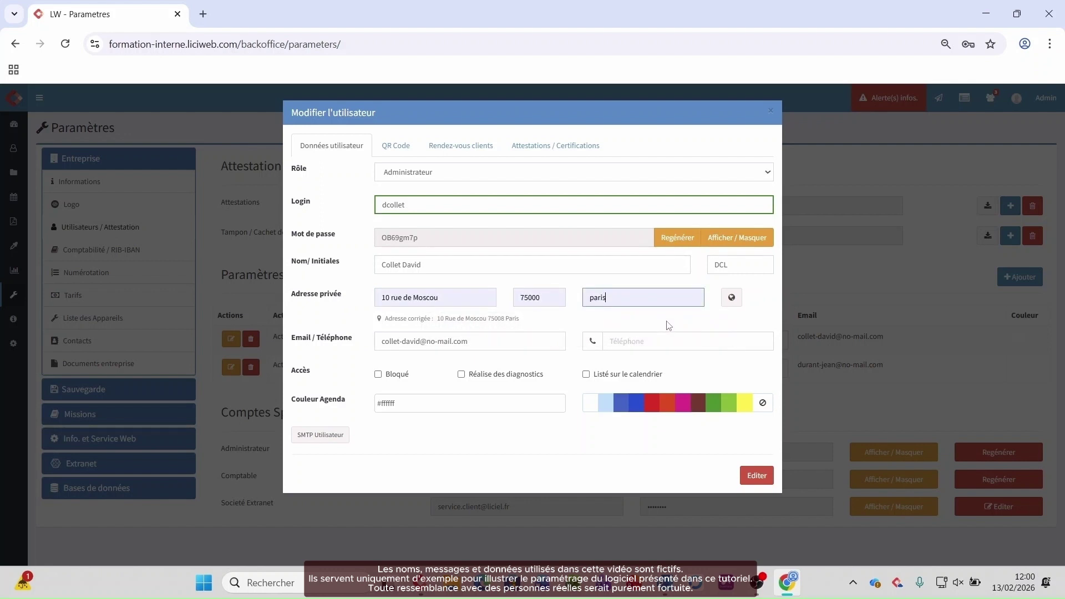
{"action": "left_click", "coordinate": [733, 299]}
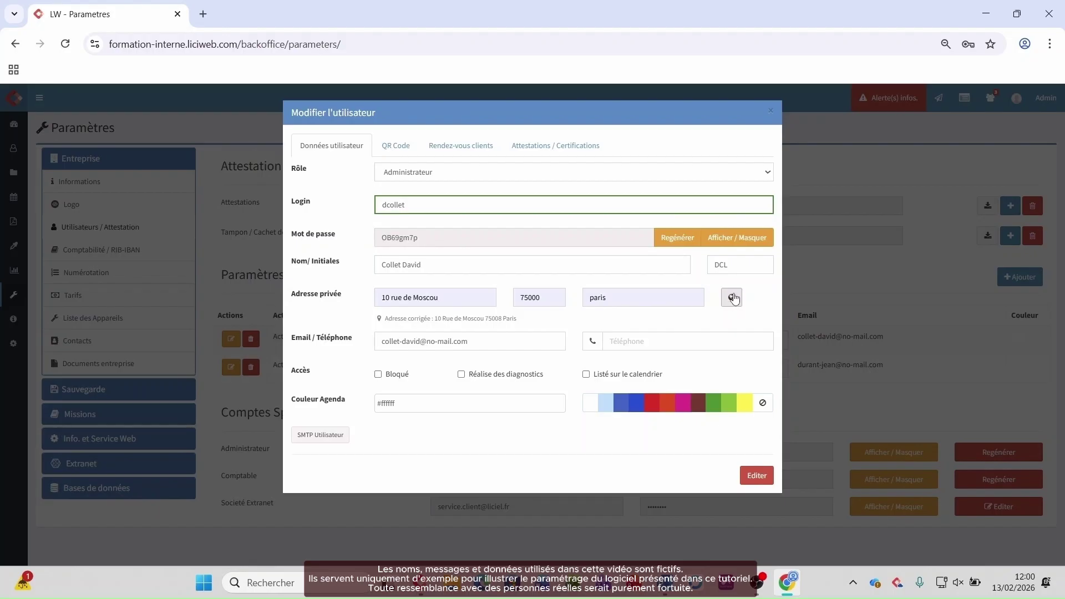
Step: Edit the e-mail, tick diagnostics and calendar listing, choose blue agenda colour, and save
{"action": "left_click", "coordinate": [556, 336]}
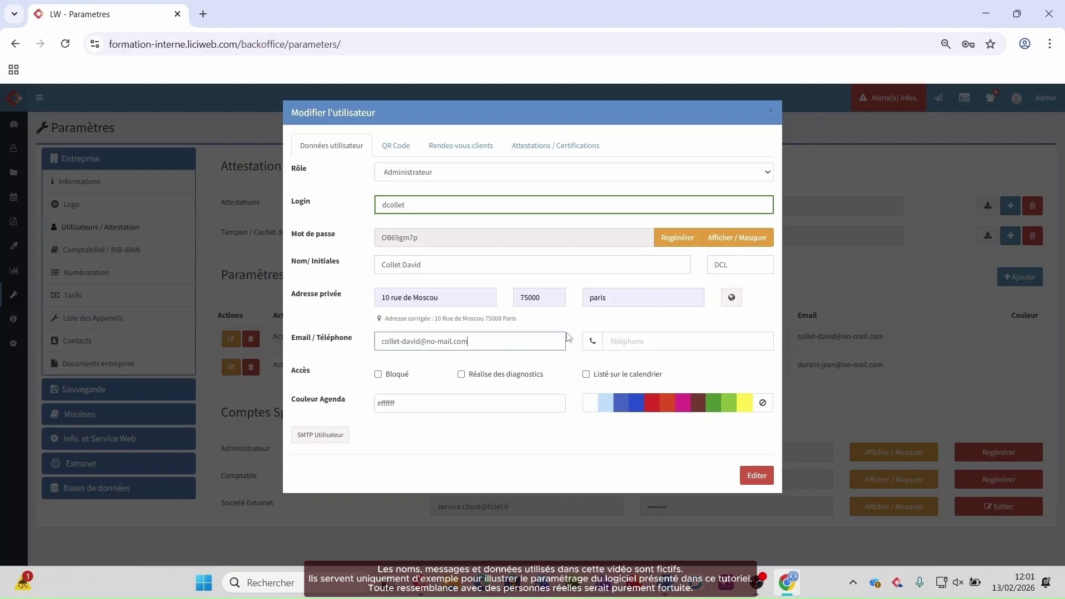
{"action": "left_click", "coordinate": [460, 377]}
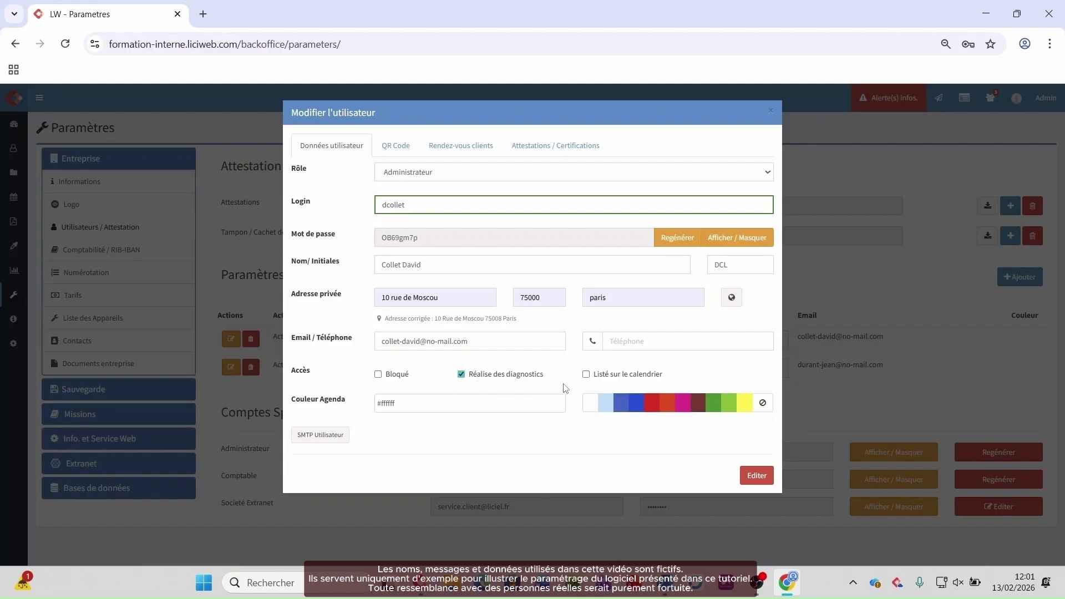
{"action": "left_click", "coordinate": [587, 375]}
{"action": "left_click", "coordinate": [622, 407]}
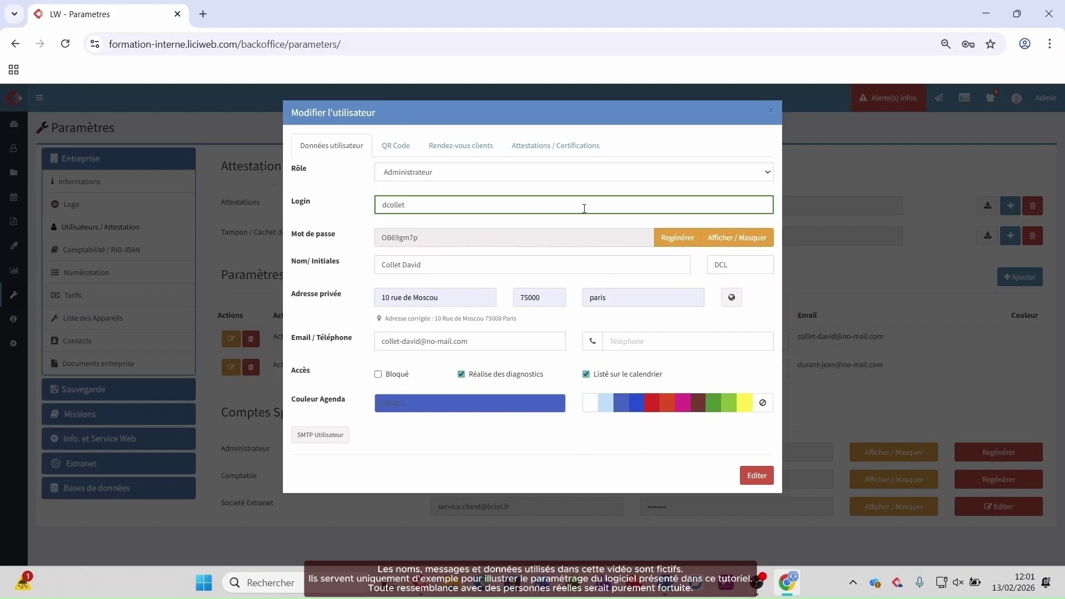
{"action": "left_click", "coordinate": [747, 476]}
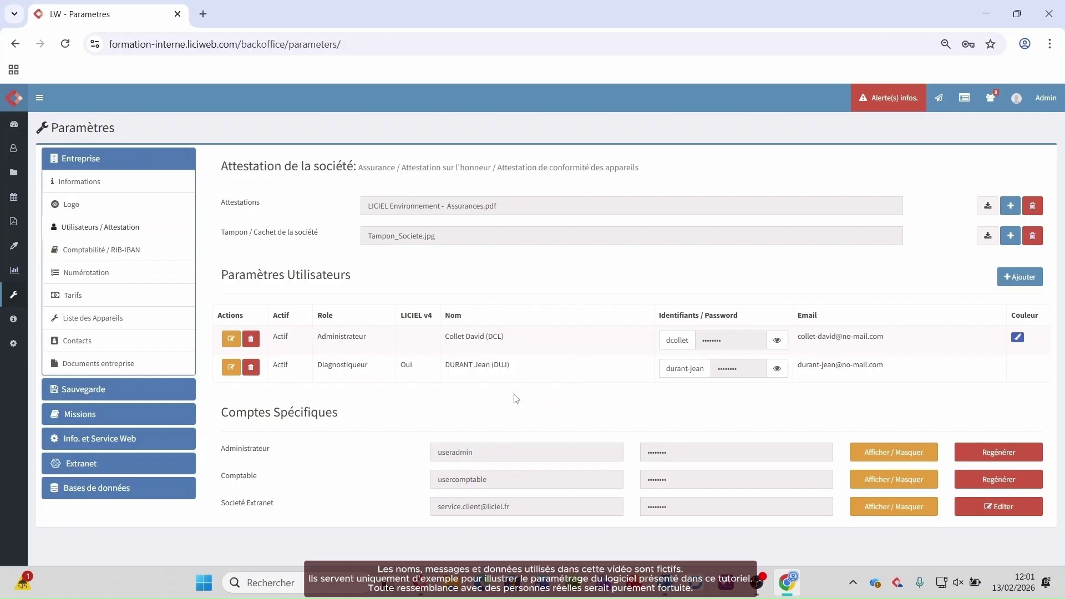
Step: Copy the administrator's login and password, then log out of the admin account
{"action": "left_click_drag", "start_coordinate": [666, 340], "coordinate": [693, 340]}
{"action": "key", "text": "super+c"}
{"action": "left_click", "coordinate": [777, 341]}
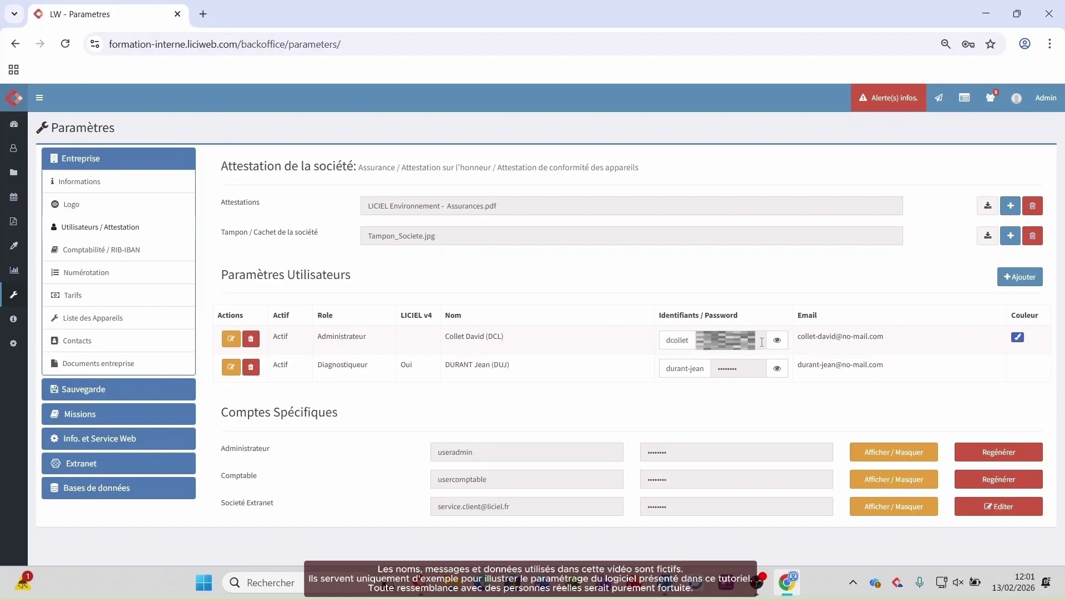
{"action": "left_click", "coordinate": [1033, 98]}
{"action": "left_click", "coordinate": [999, 228]}
Step: Sign in with the administrator's pasted login and password, saving the password in Chrome
{"action": "left_click_drag", "start_coordinate": [483, 336], "coordinate": [326, 335]}
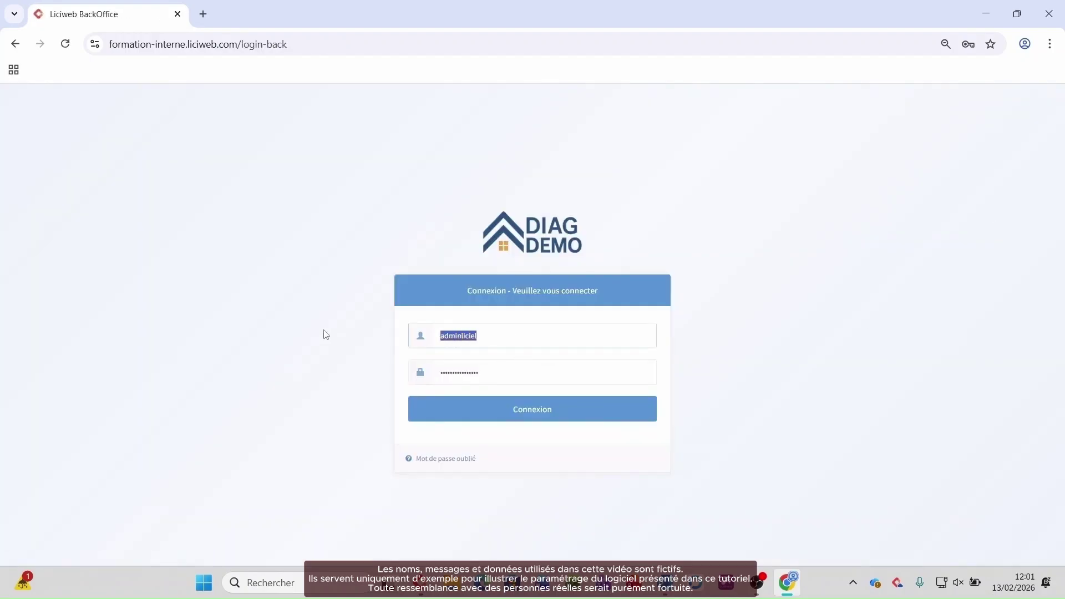
{"action": "key", "text": "super+v"}
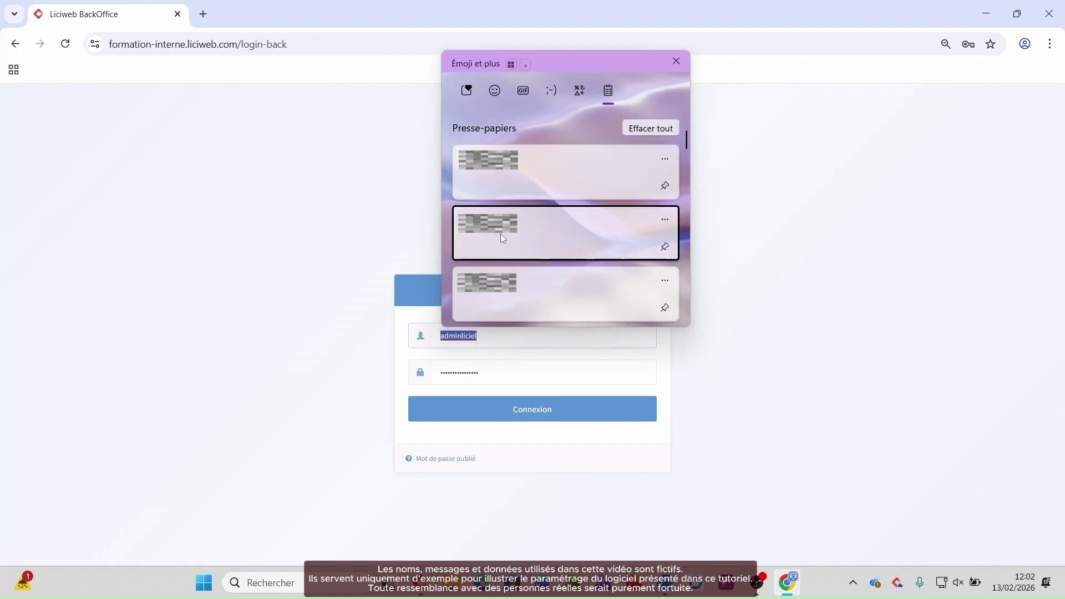
{"action": "left_click", "coordinate": [500, 234]}
{"action": "left_click_drag", "start_coordinate": [501, 366], "coordinate": [314, 337]}
{"action": "key", "text": "super+v"}
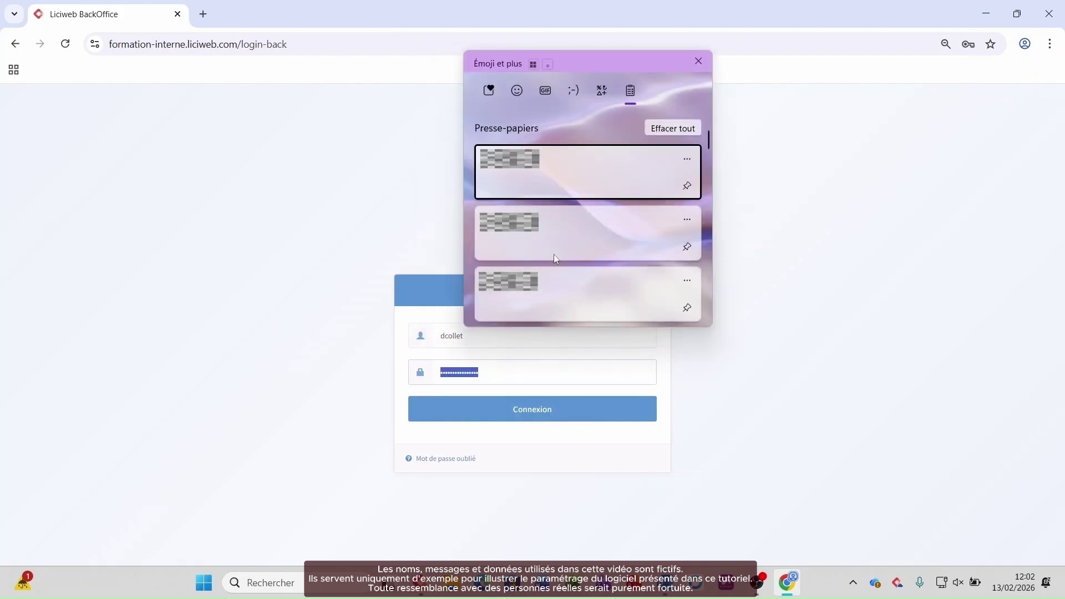
{"action": "left_click", "coordinate": [553, 251]}
{"action": "left_click", "coordinate": [518, 411]}
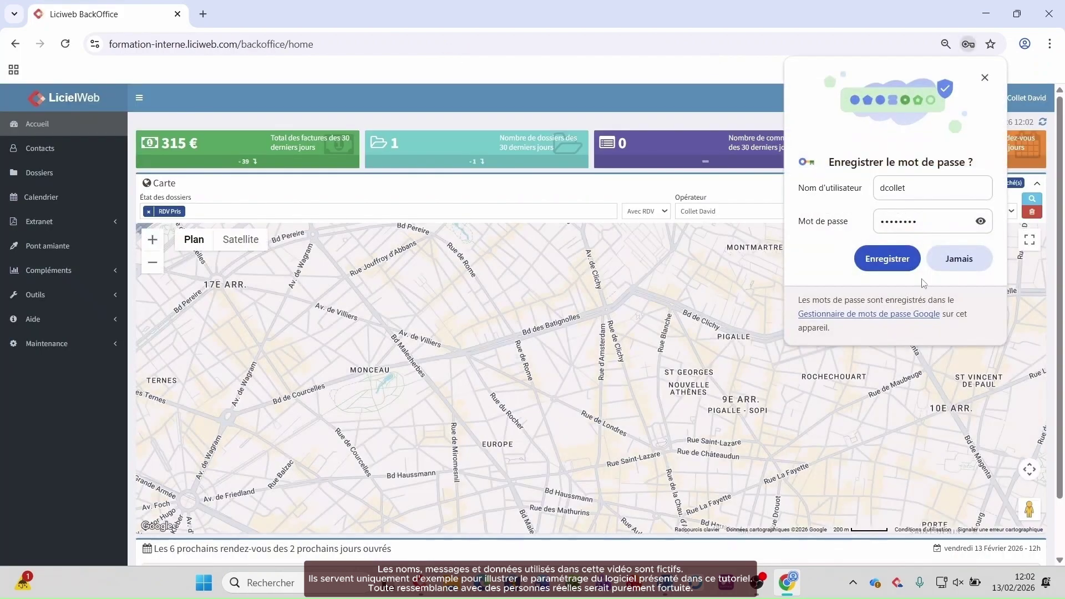
{"action": "left_click", "coordinate": [881, 264]}
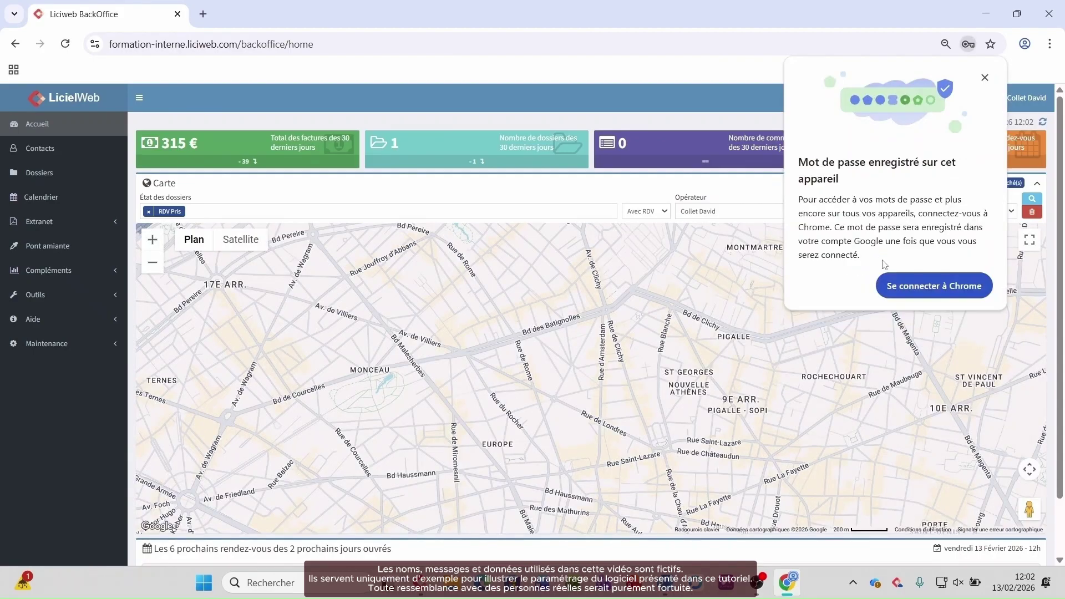
{"action": "left_click", "coordinate": [985, 77]}
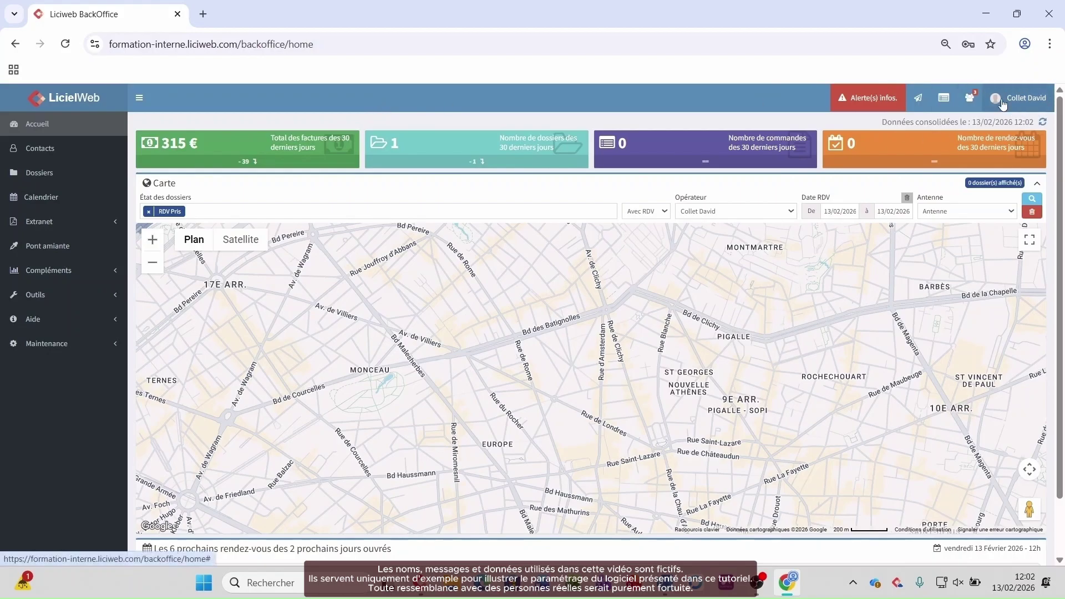
Step: Open Outils > Paramètres and edit the diagnostician, keeping the Diagnostiqueur role
{"action": "left_click", "coordinate": [89, 304]}
{"action": "left_click", "coordinate": [83, 366]}
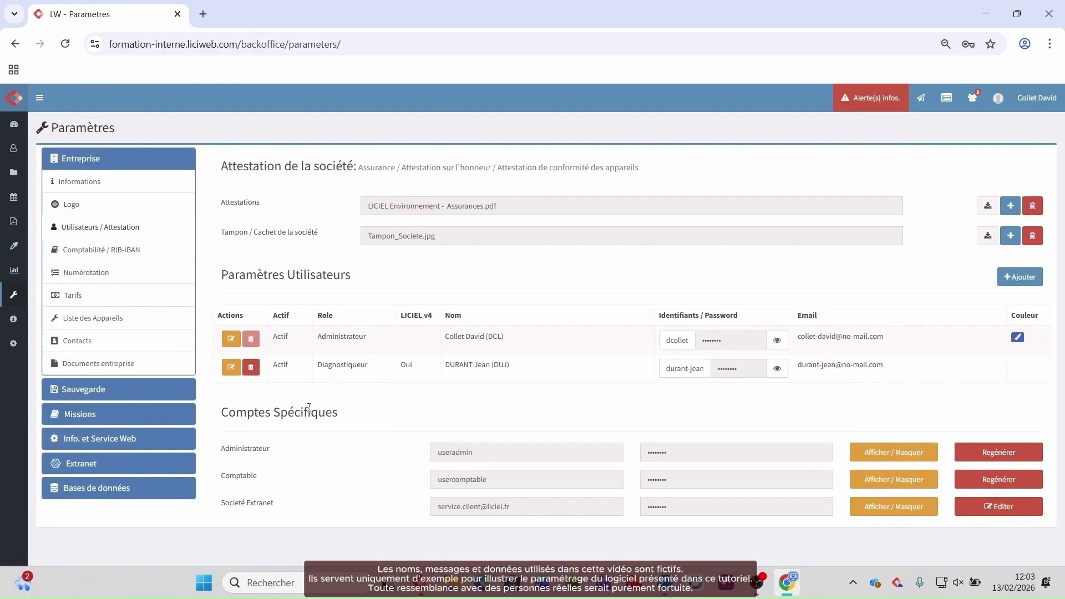
{"action": "left_click", "coordinate": [231, 368]}
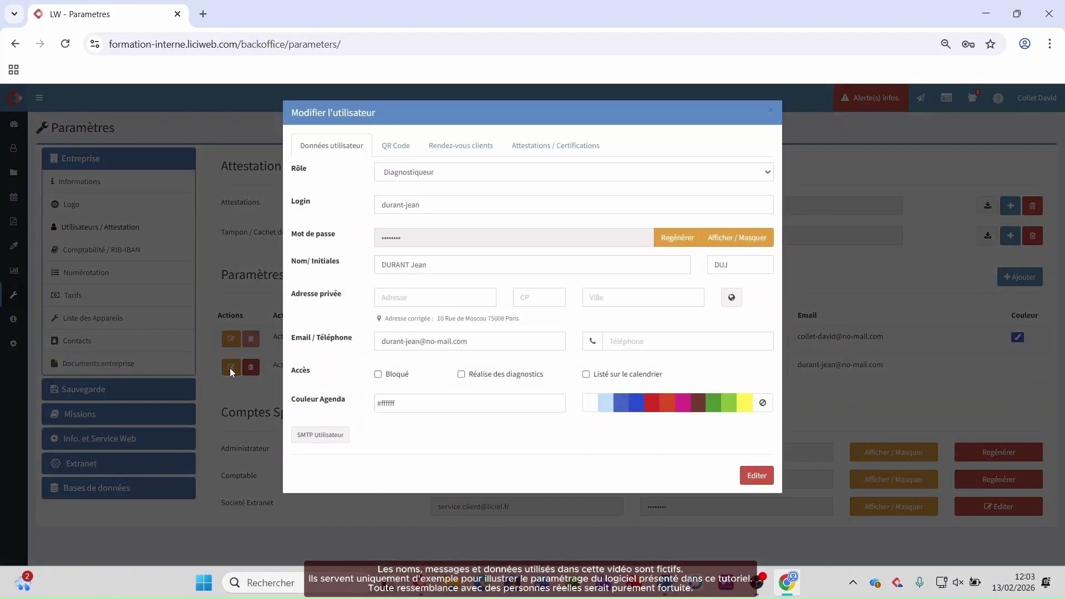
{"action": "left_click", "coordinate": [472, 178]}
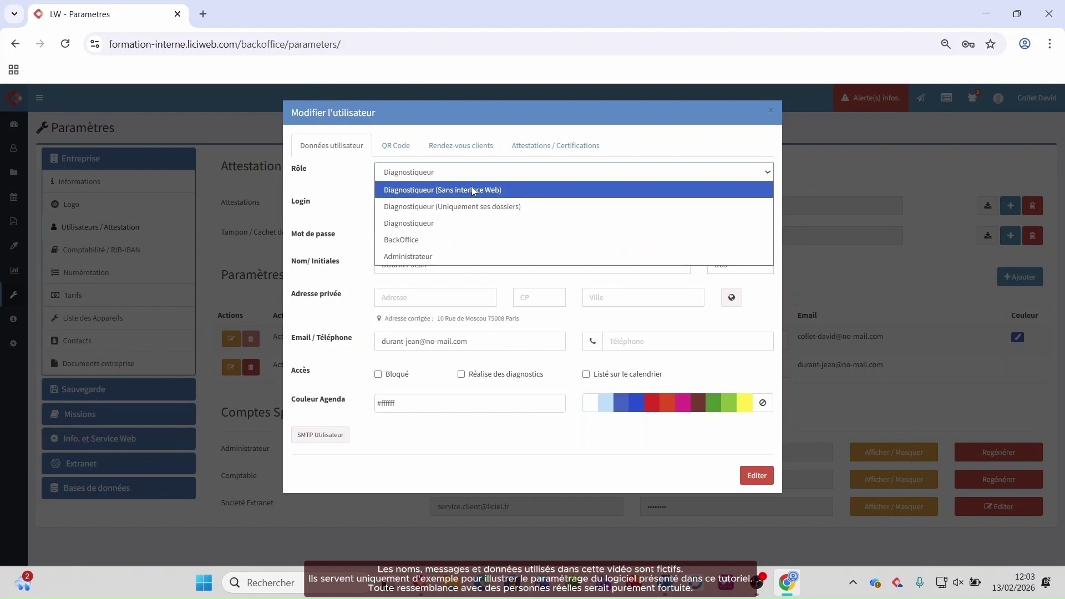
{"action": "left_click", "coordinate": [341, 200]}
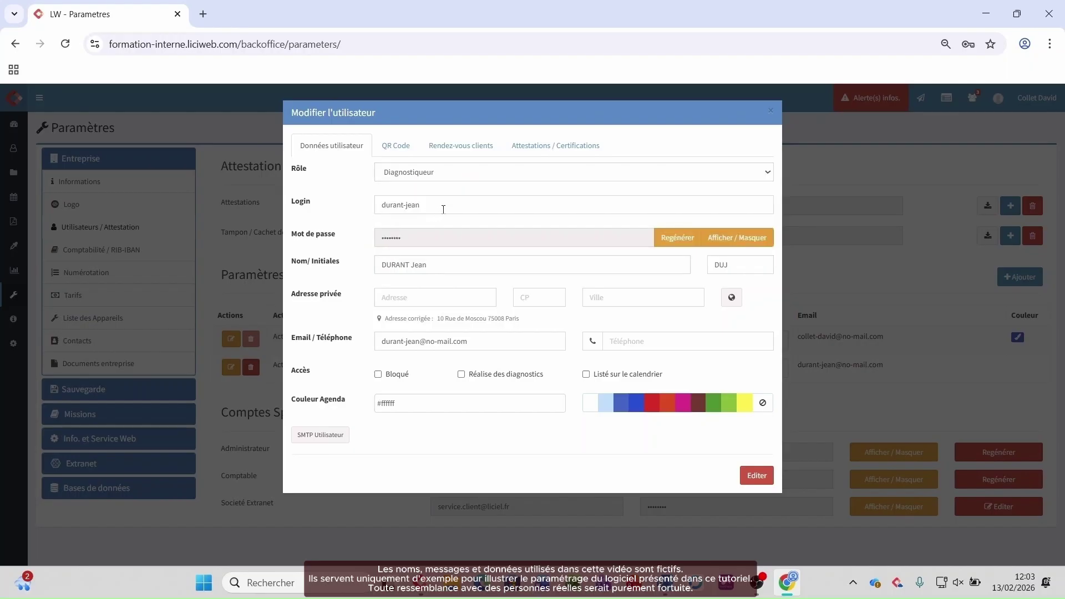
Step: Enter the diagnostician's private address with postcode 75000 and city Paris, then geocode it
{"action": "left_click", "coordinate": [428, 297]}
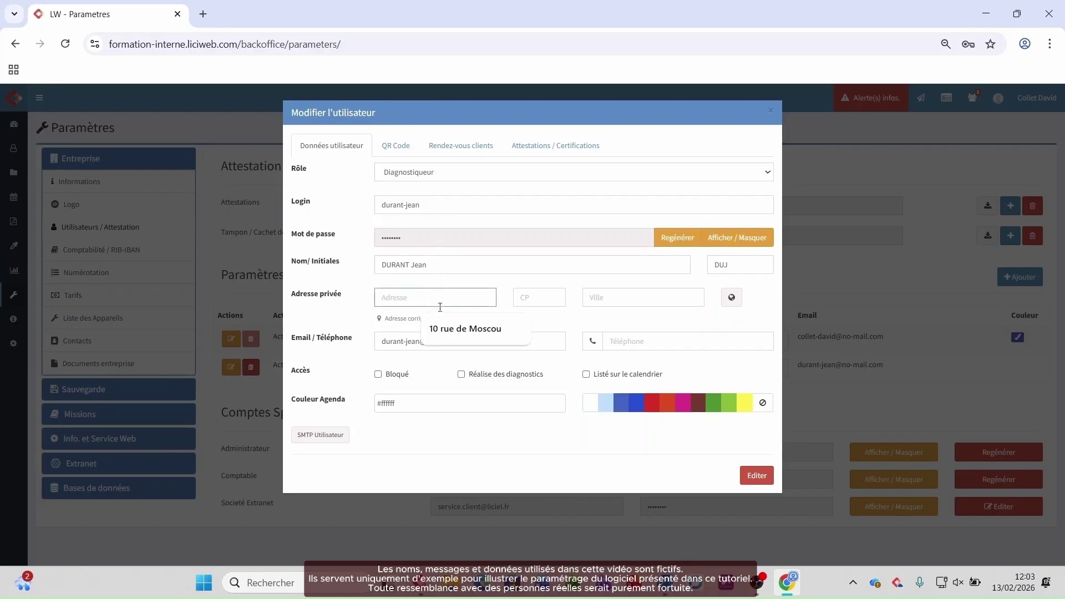
{"action": "left_click", "coordinate": [465, 328]}
{"action": "left_click", "coordinate": [524, 297]}
{"action": "type", "text": "75000"}
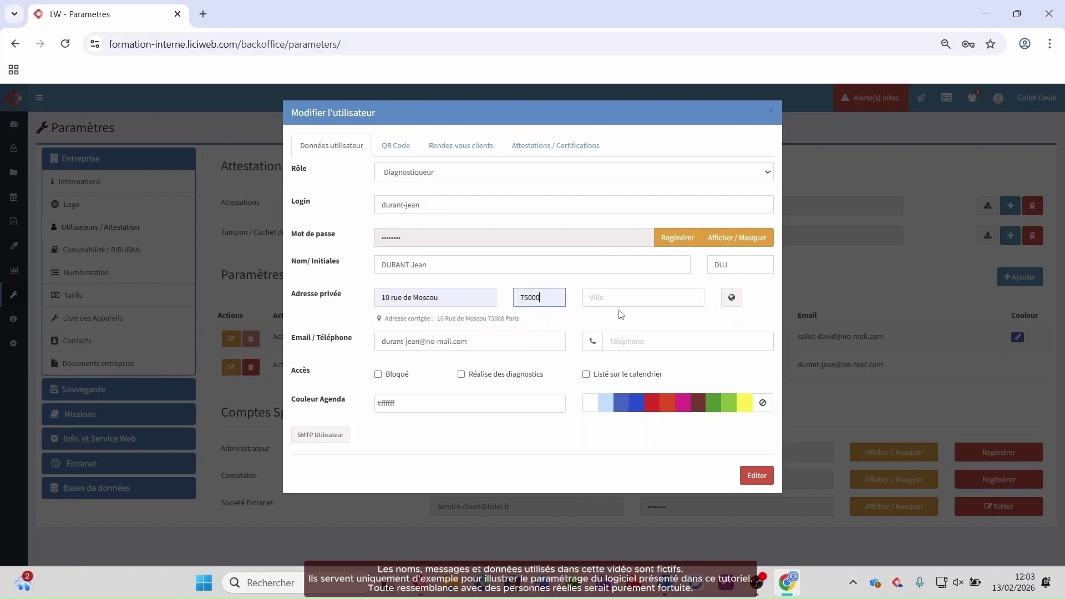
{"action": "left_click", "coordinate": [620, 299]}
{"action": "type", "text": "paris"}
{"action": "left_click", "coordinate": [732, 298]}
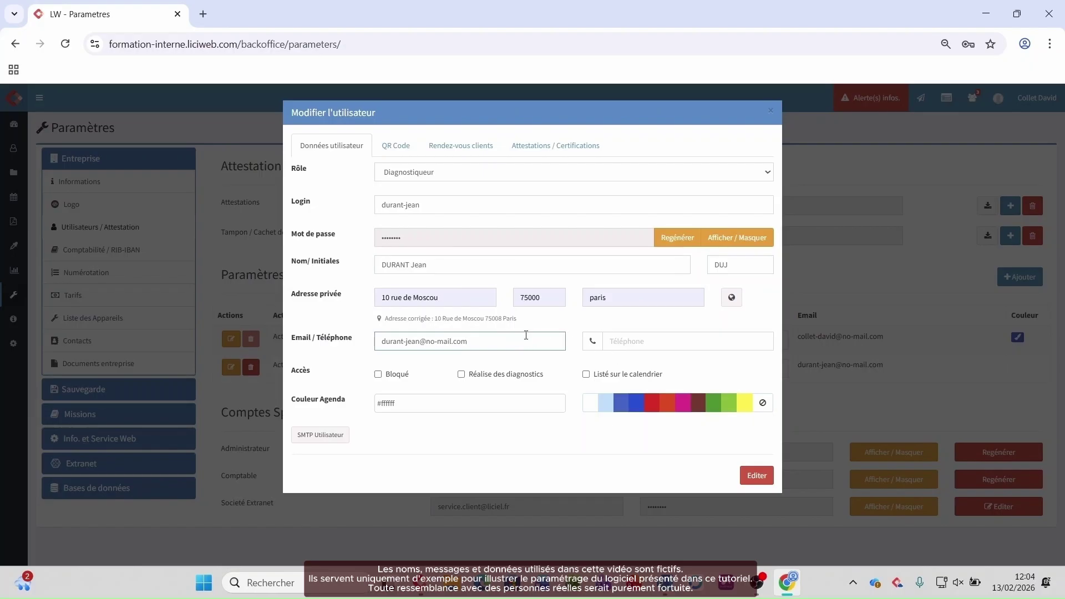
Step: Tick Réalise des diagnostics and Listé sur le calendrier, pick yellow, and save the user
{"action": "left_click", "coordinate": [629, 343]}
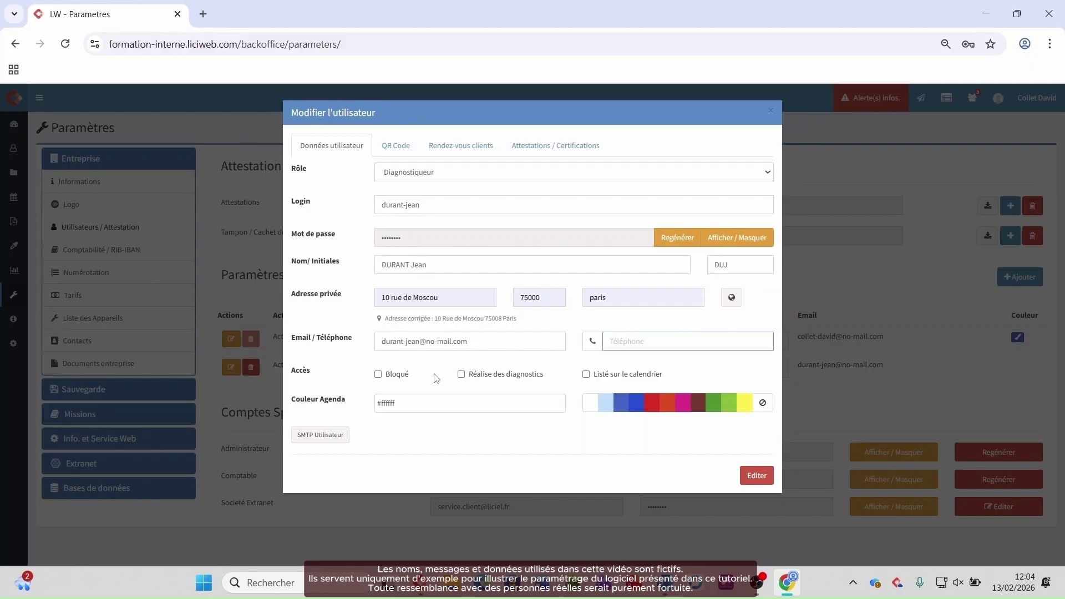
{"action": "left_click", "coordinate": [525, 335]}
{"action": "left_click", "coordinate": [628, 346]}
{"action": "left_click", "coordinate": [526, 335]}
{"action": "left_click", "coordinate": [629, 340]}
{"action": "left_click", "coordinate": [526, 335]}
{"action": "left_click", "coordinate": [629, 343]}
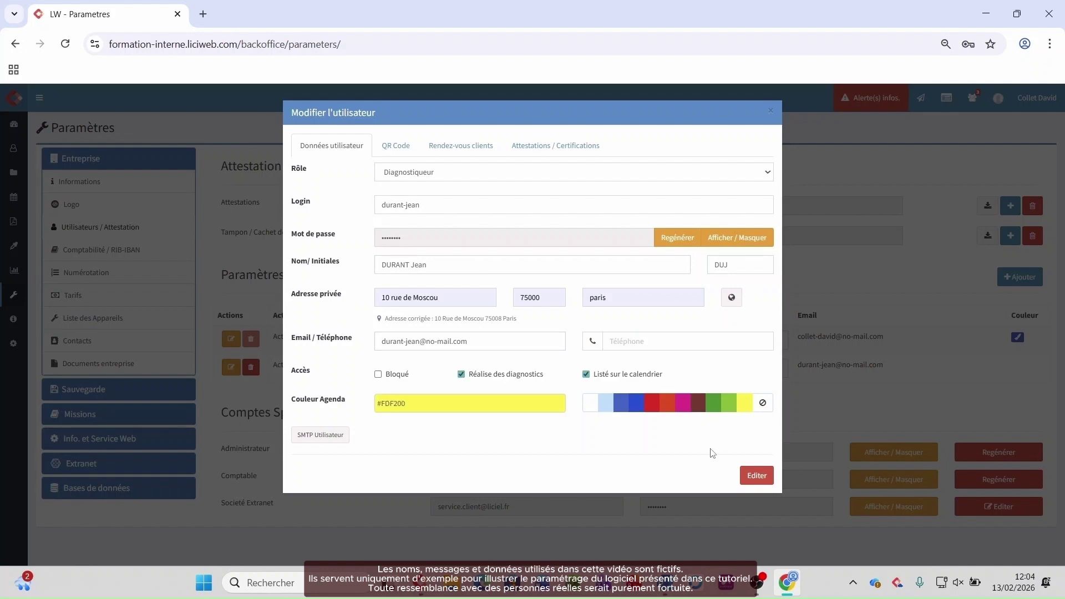
{"action": "left_click", "coordinate": [758, 478]}
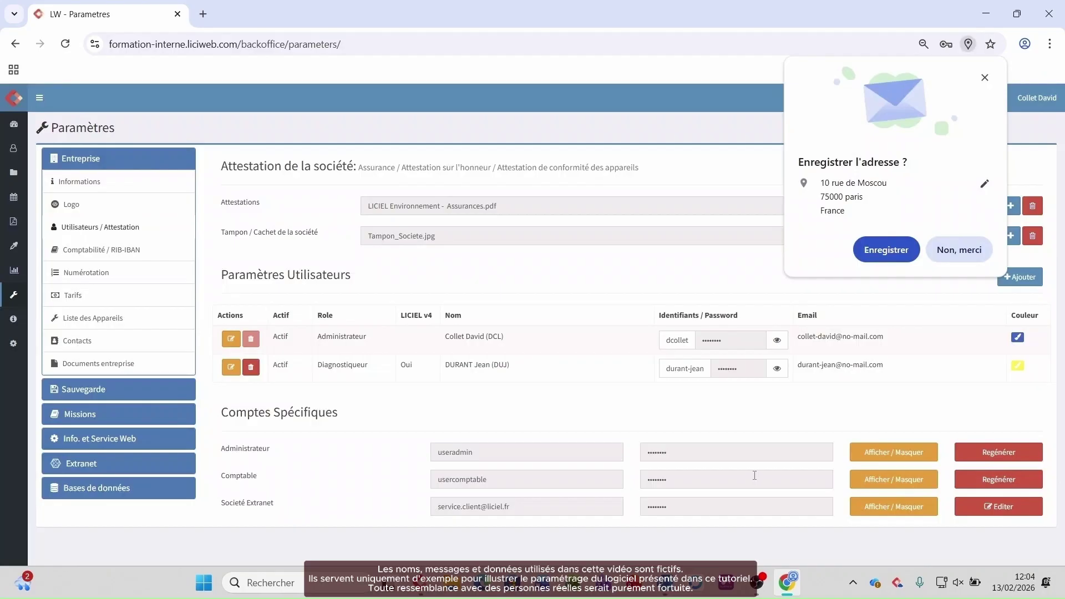
{"action": "left_click", "coordinate": [984, 78]}
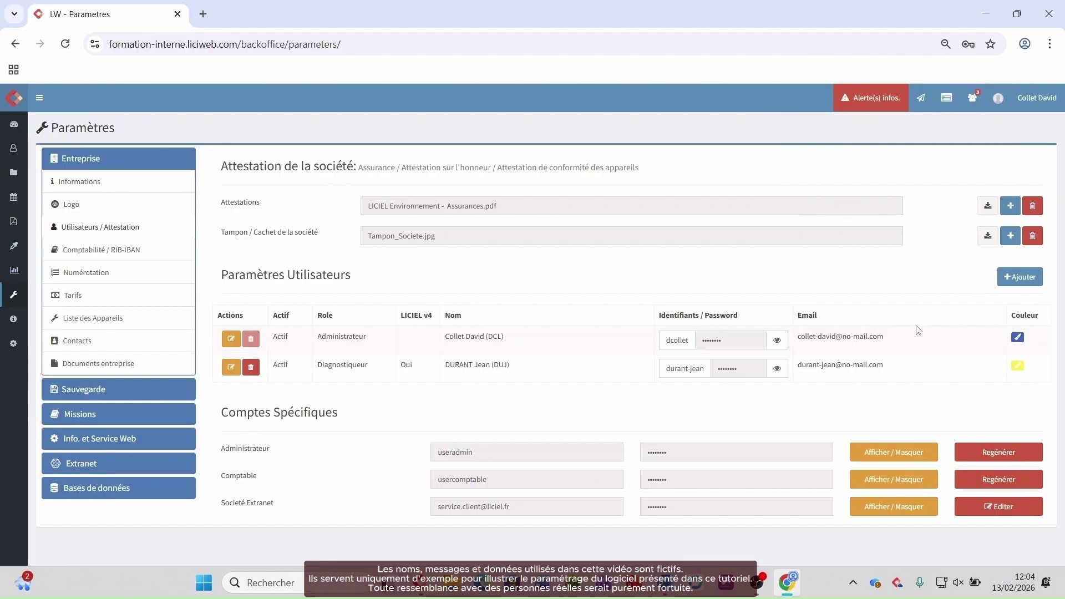
Step: Start a new BackOffice user and enter their login and full name
{"action": "left_click", "coordinate": [1007, 278]}
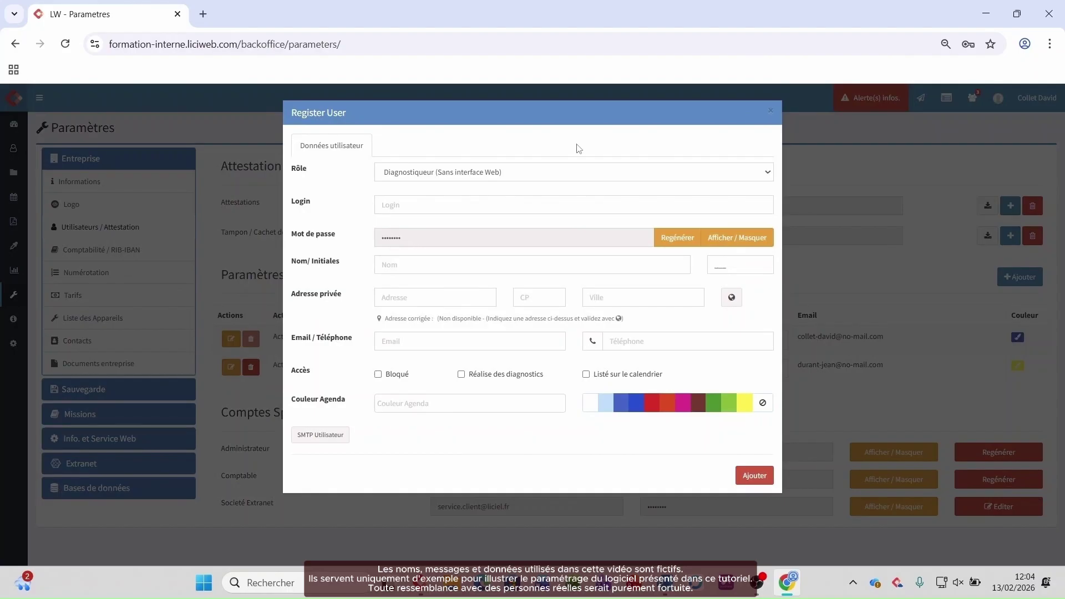
{"action": "left_click", "coordinate": [579, 176]}
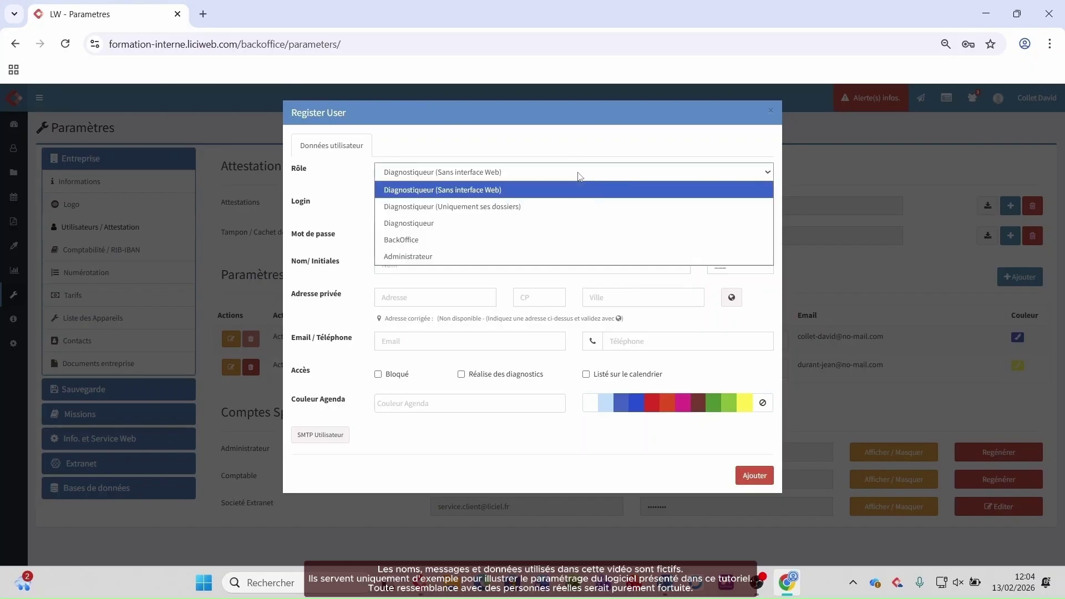
{"action": "left_click", "coordinate": [542, 240]}
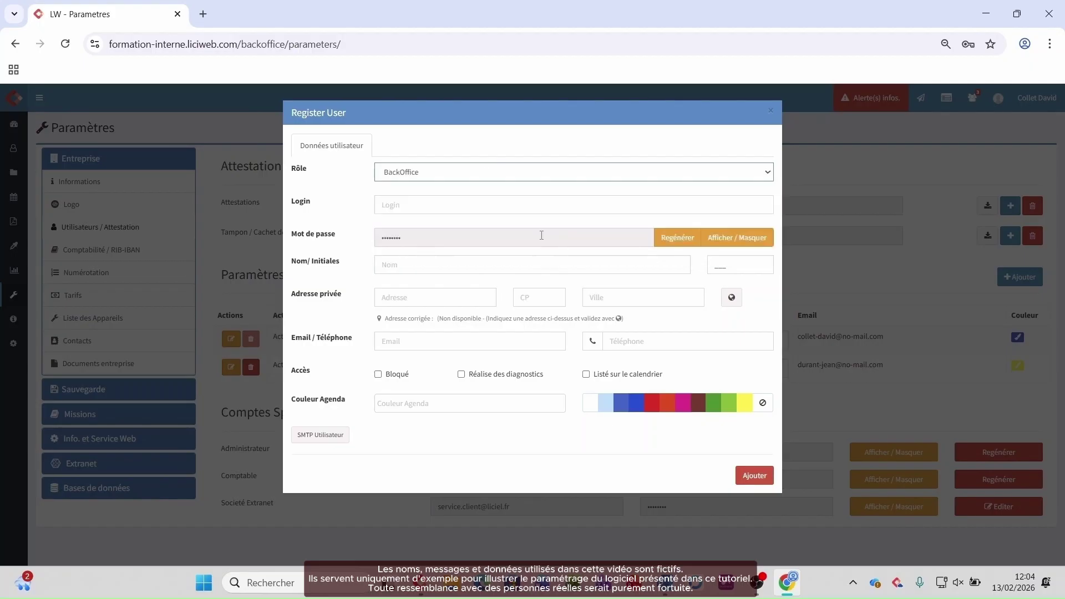
{"action": "left_click", "coordinate": [572, 204]}
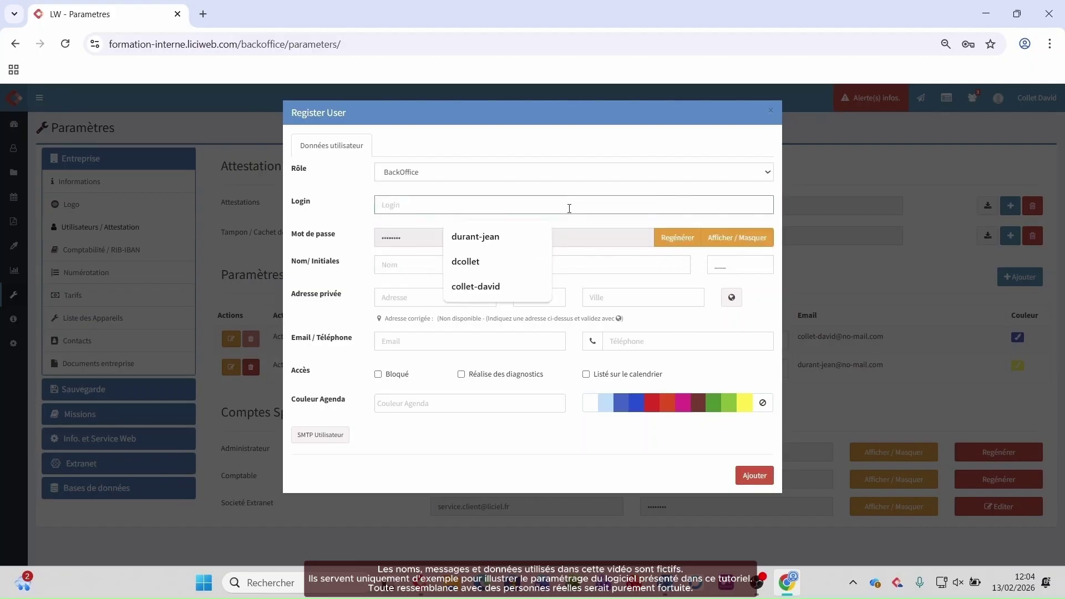
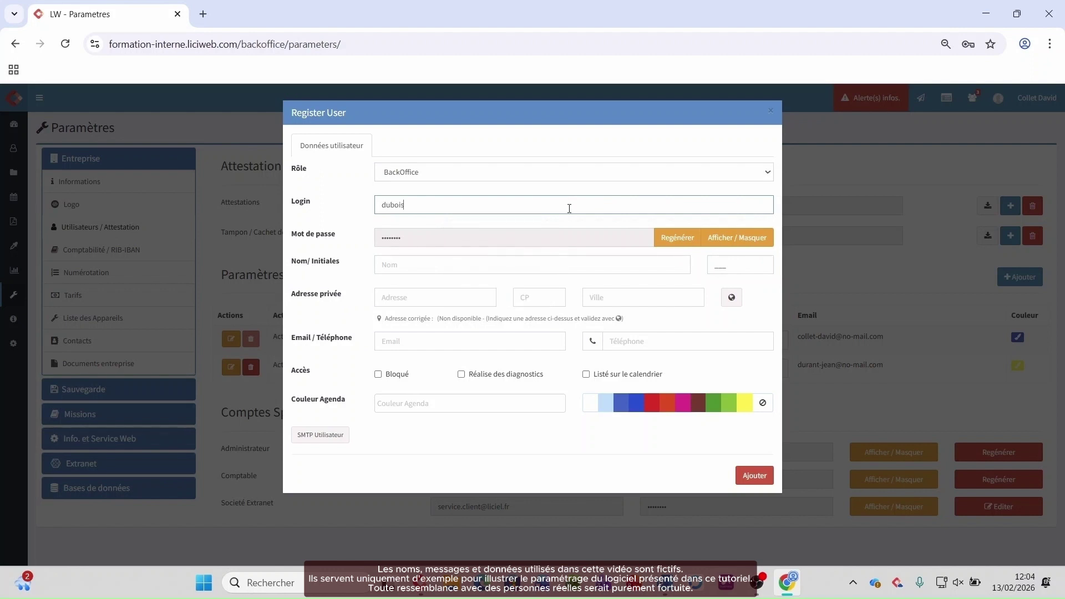
{"action": "left_click", "coordinate": [427, 270]}
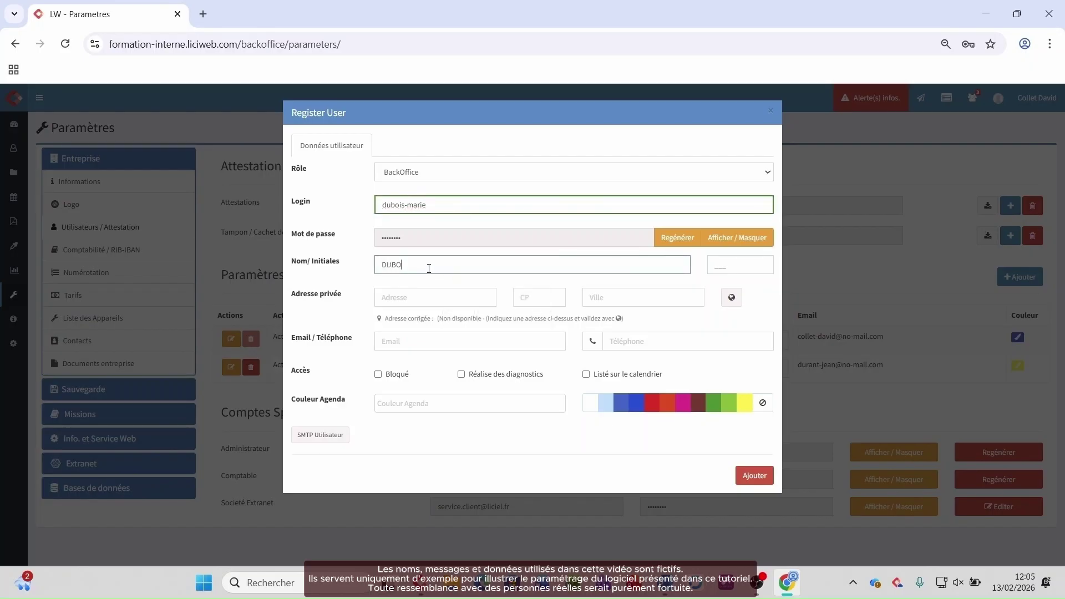
Step: Fill the new user's private address, postcode and city, and validate the address
{"action": "left_click", "coordinate": [430, 297]}
{"action": "left_click", "coordinate": [449, 333]}
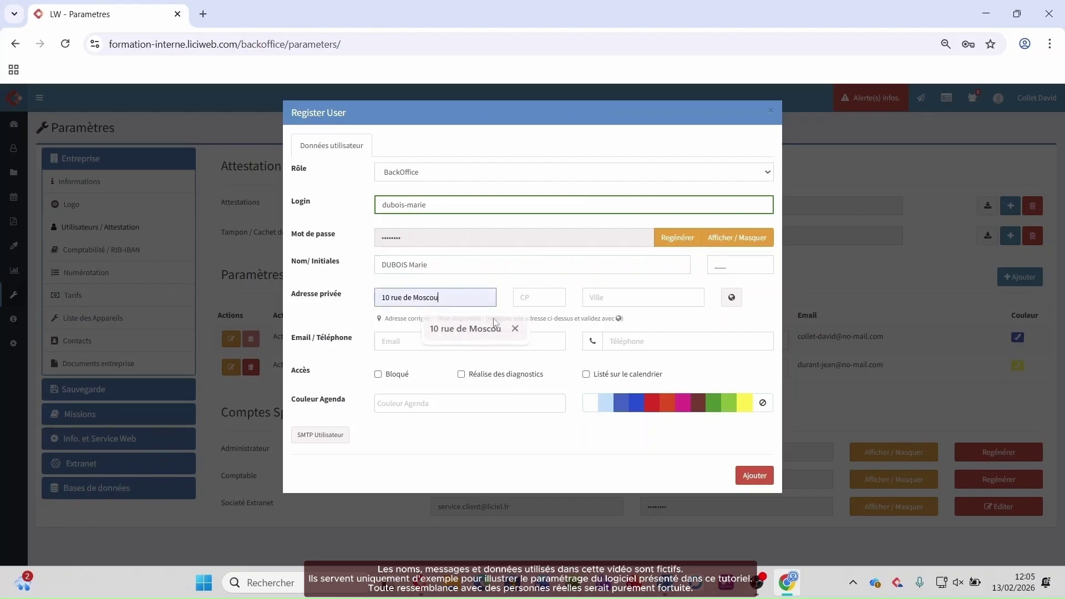
{"action": "left_click", "coordinate": [538, 297]}
{"action": "left_click", "coordinate": [547, 327]}
{"action": "left_click", "coordinate": [614, 298]}
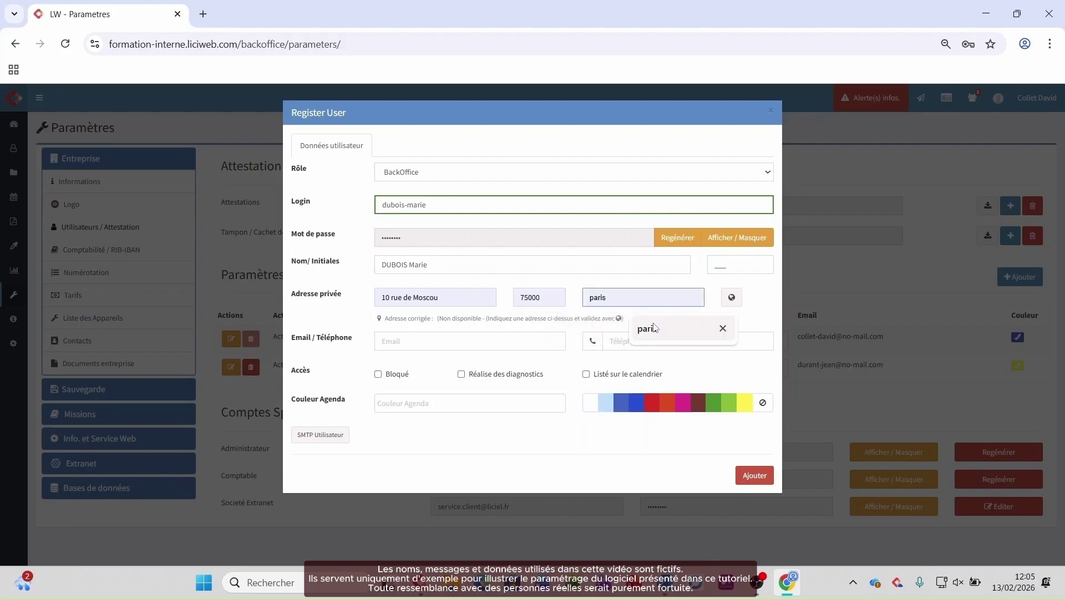
{"action": "left_click", "coordinate": [647, 328]}
{"action": "left_click", "coordinate": [731, 298]}
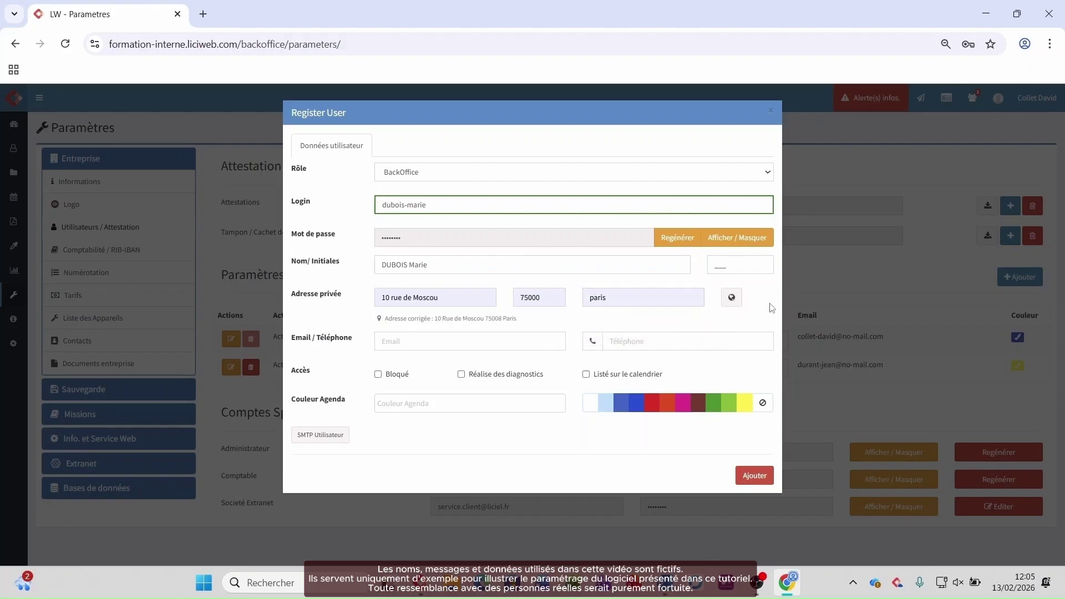
Step: Build the e-mail address from the copied login plus the domain, then create the account
{"action": "left_click", "coordinate": [410, 347]}
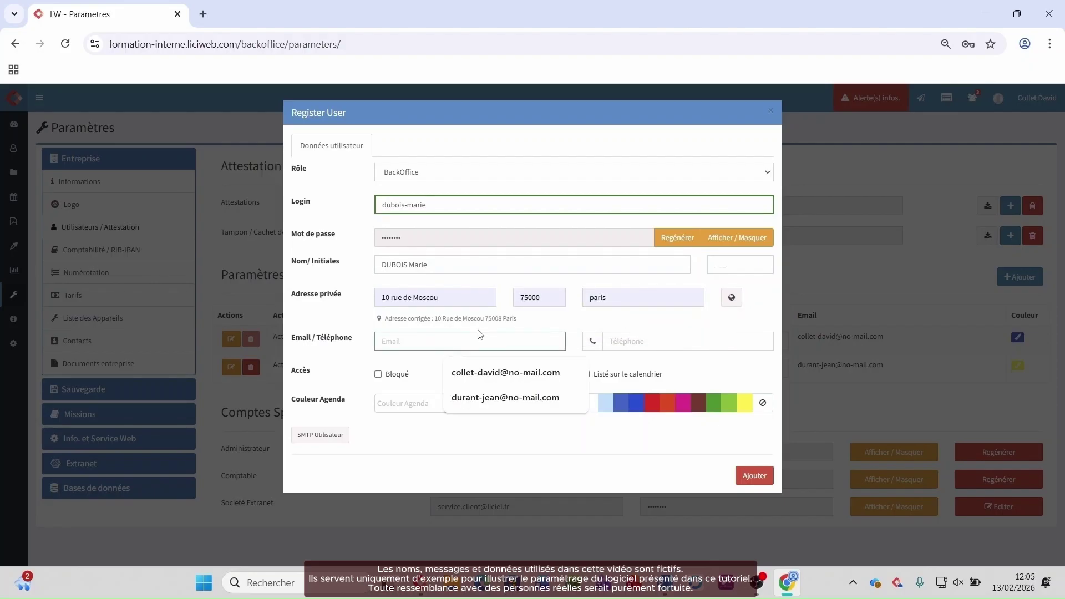
{"action": "triple_click", "coordinate": [451, 208]}
{"action": "key", "text": "ctrl+c"}
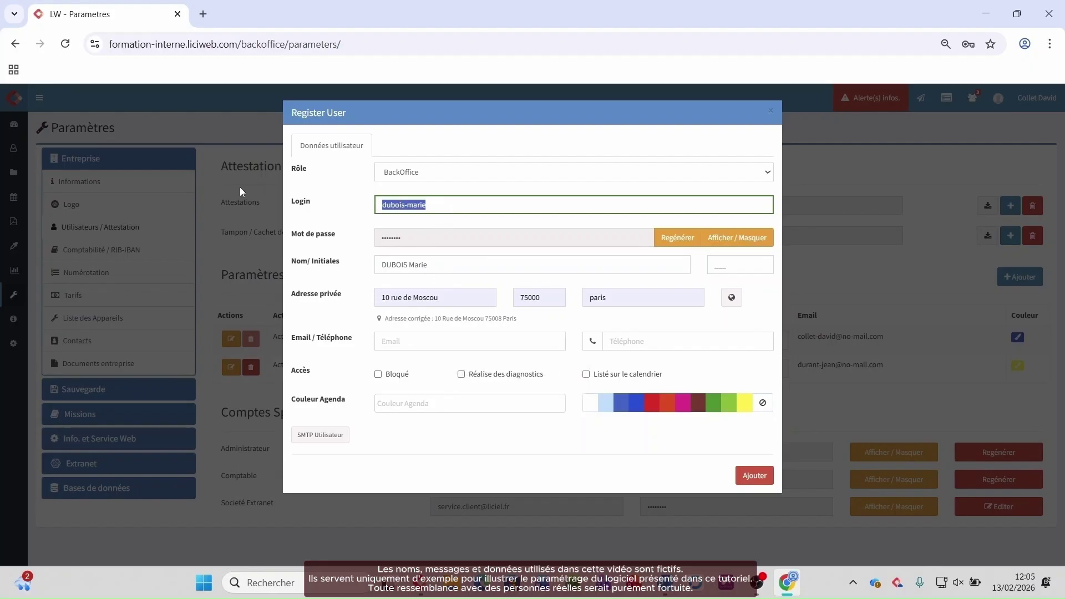
{"action": "left_click", "coordinate": [456, 342]}
{"action": "key", "text": "ctrl+v"}
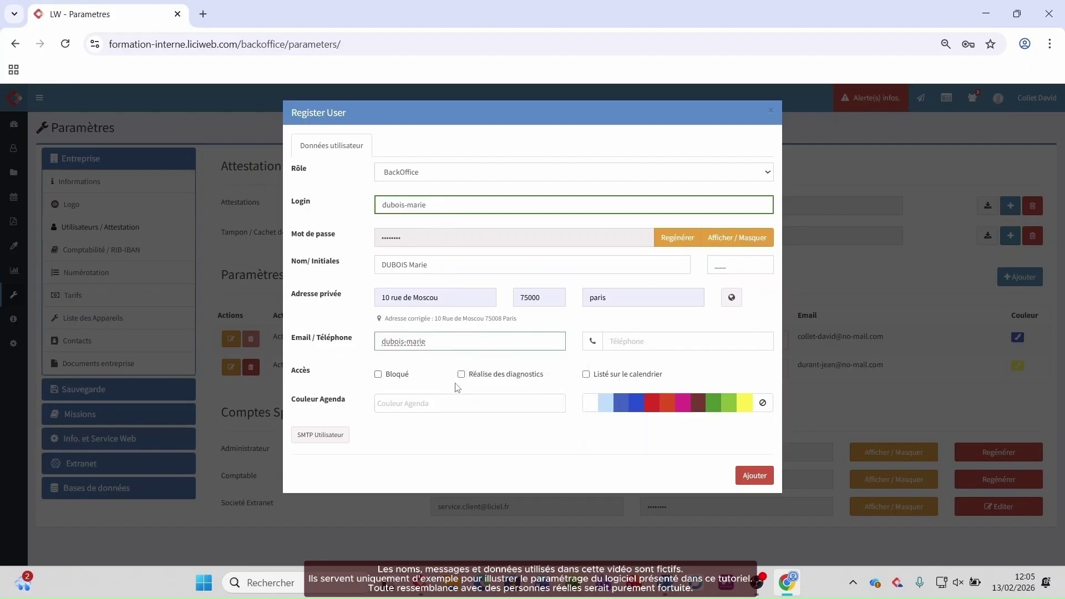
{"action": "type", "text": "@NOMA"}
{"action": "key", "text": "BackSpace"}
{"action": "key", "text": "BackSpace"}
{"action": "type", "text": "oma"}
{"action": "left_click", "coordinate": [542, 436]}
{"action": "key", "text": "Tab"}
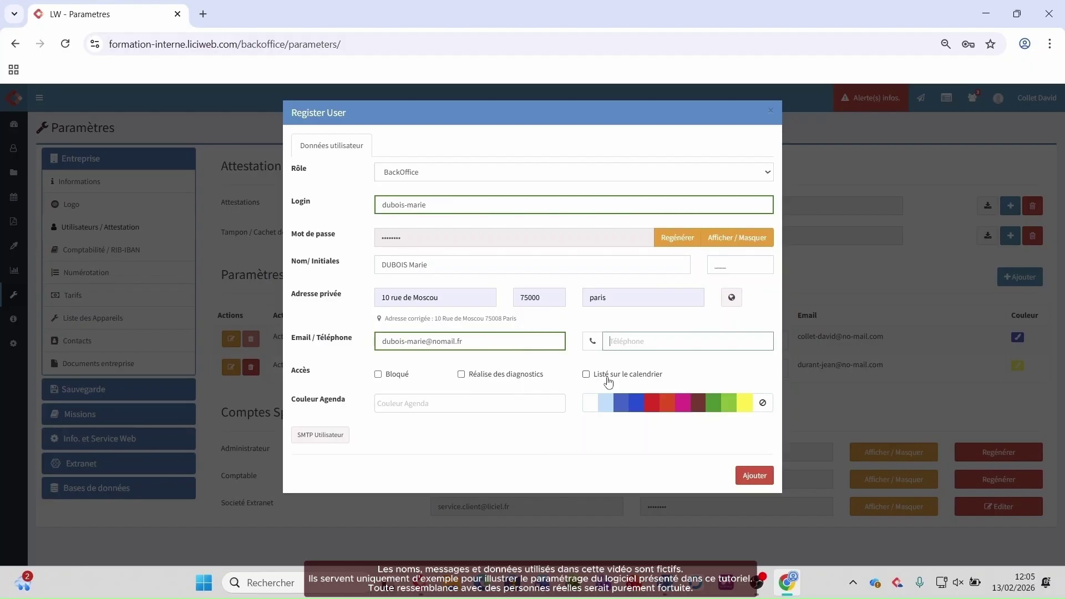
{"action": "left_click", "coordinate": [758, 478]}
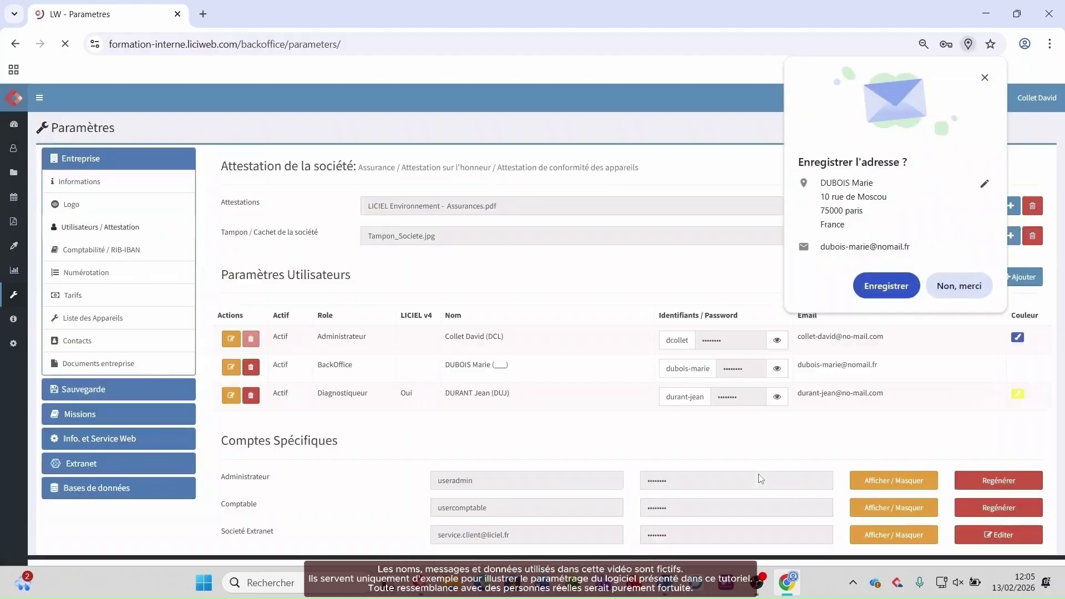
Step: Close the save-address prompt, copy the administrator's login, reveal the password, and go to LICIEL V4
{"action": "left_click", "coordinate": [985, 77]}
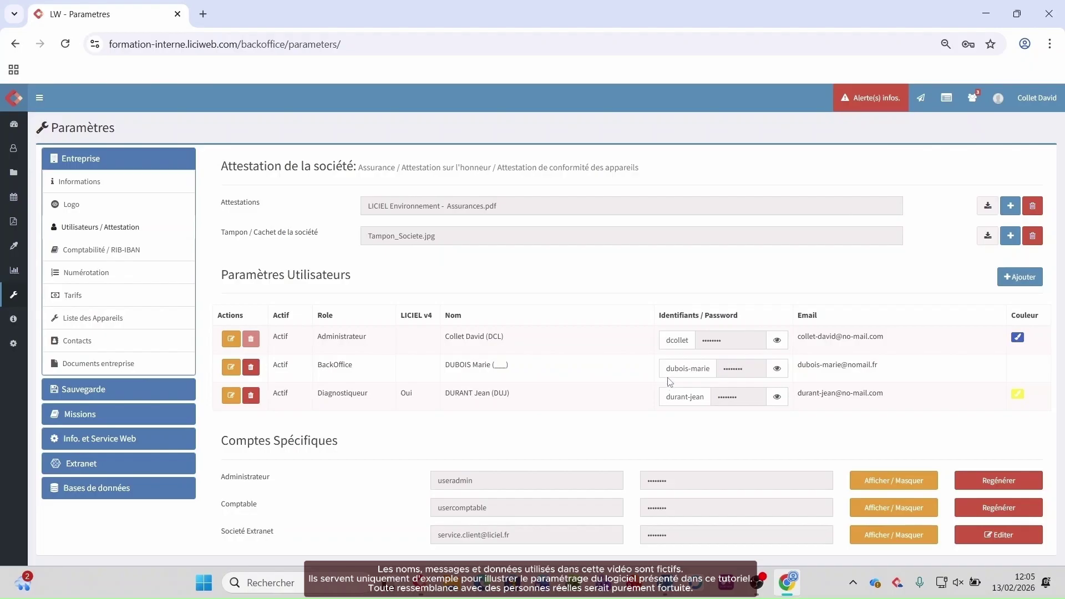
{"action": "left_click_drag", "start_coordinate": [666, 340], "coordinate": [711, 344]}
{"action": "left_click", "coordinate": [777, 340]}
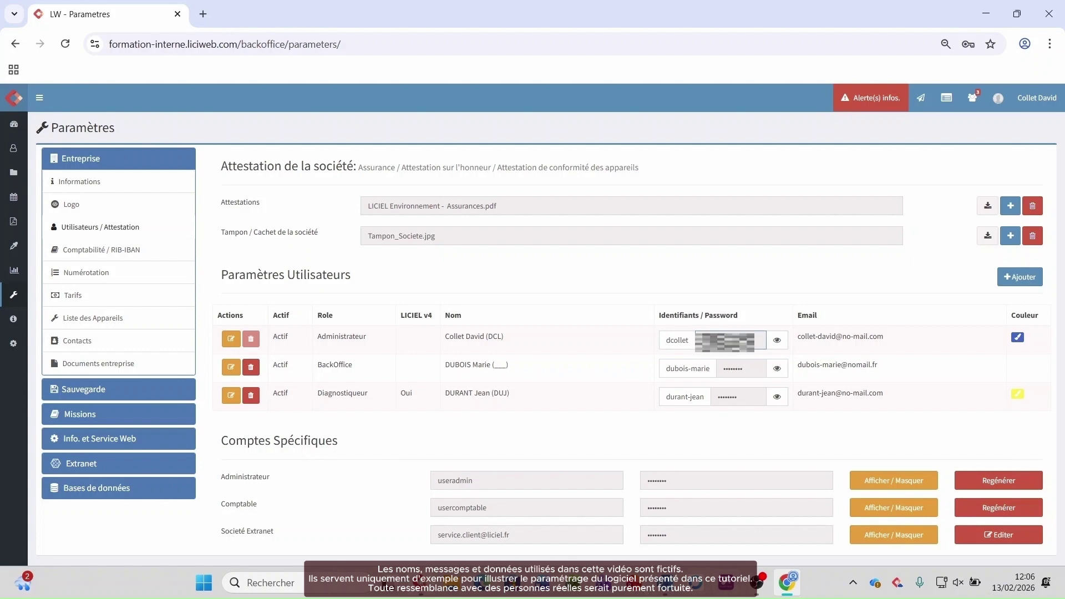
{"action": "key", "text": "alt+Tab"}
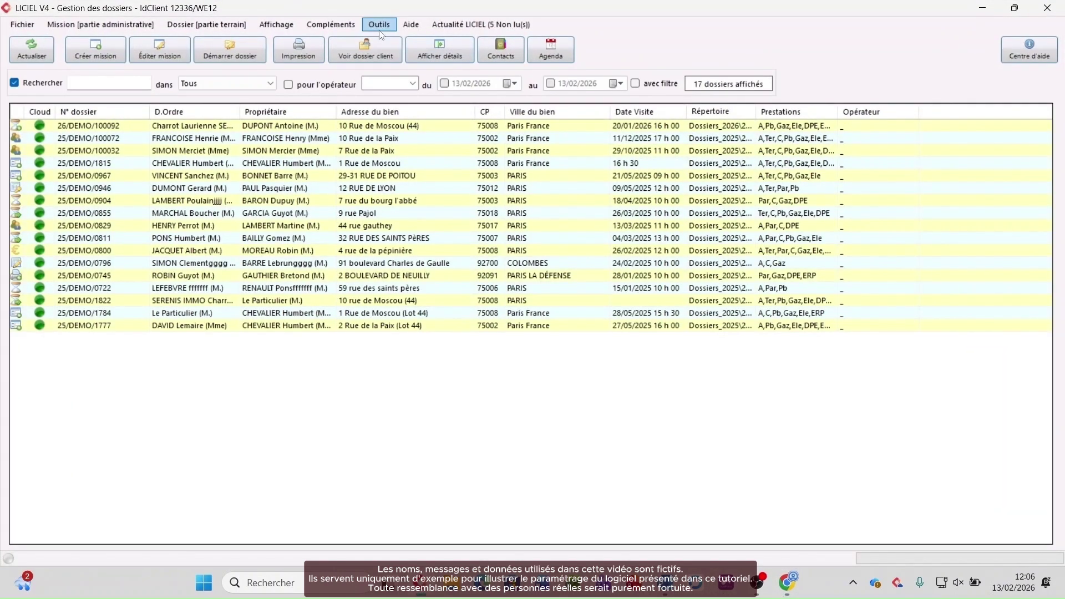
Step: In Paramètres du logiciel > Services Web, paste the administrator's login as Identifiant
{"action": "left_click", "coordinate": [380, 28]}
{"action": "left_click", "coordinate": [415, 147]}
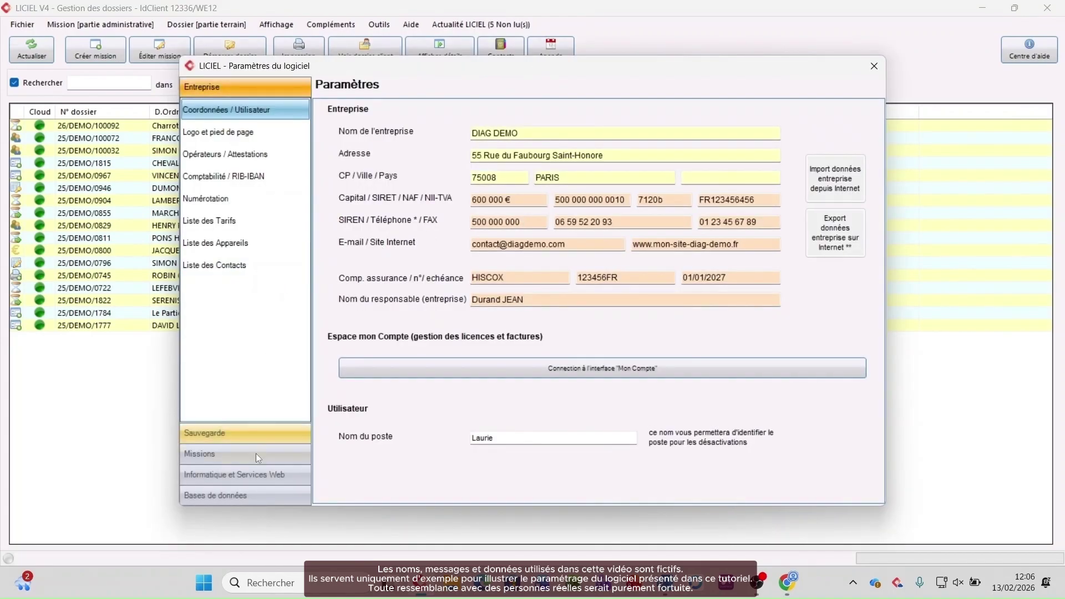
{"action": "left_click", "coordinate": [253, 477]}
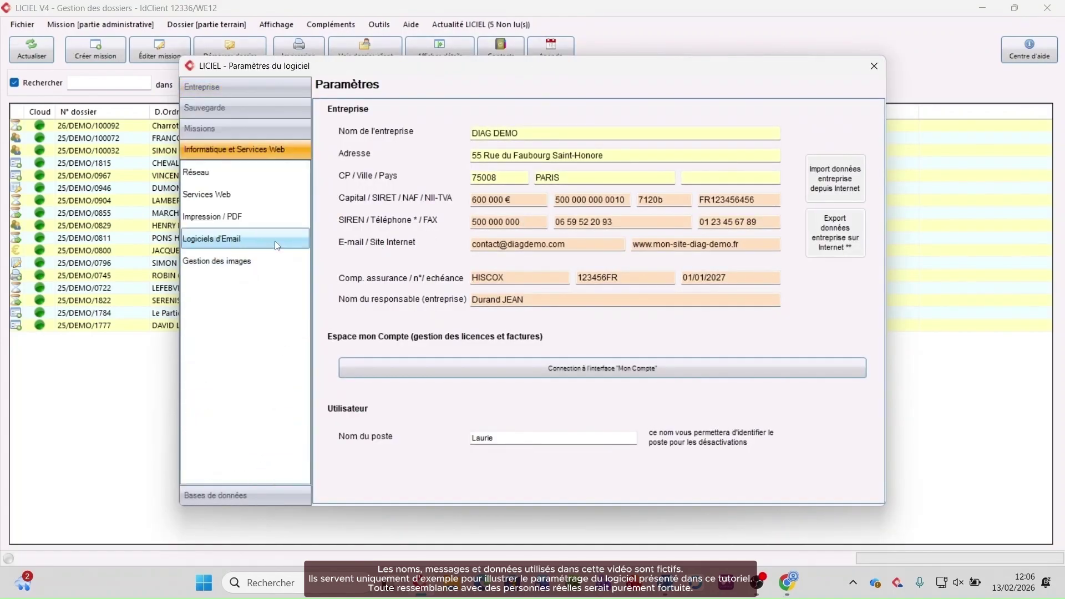
{"action": "left_click", "coordinate": [246, 198]}
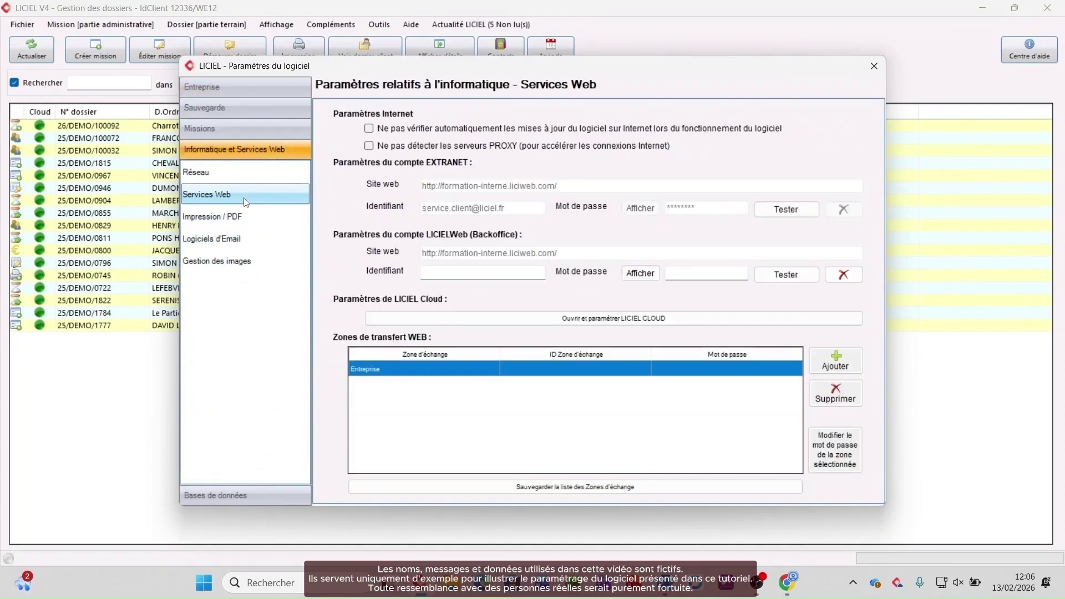
{"action": "left_click", "coordinate": [445, 271]}
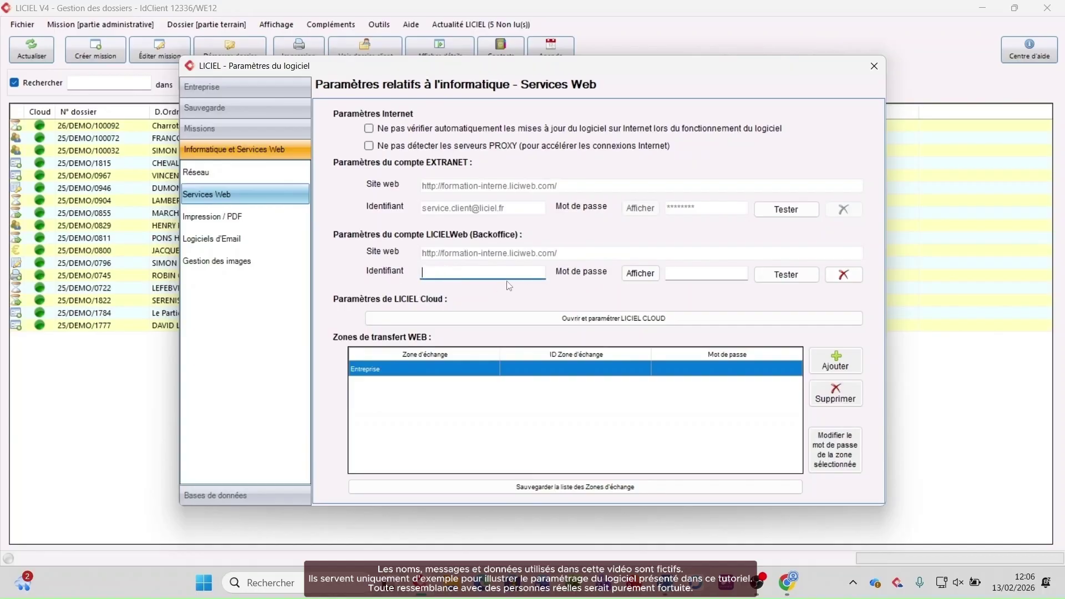
{"action": "key", "text": "super+v"}
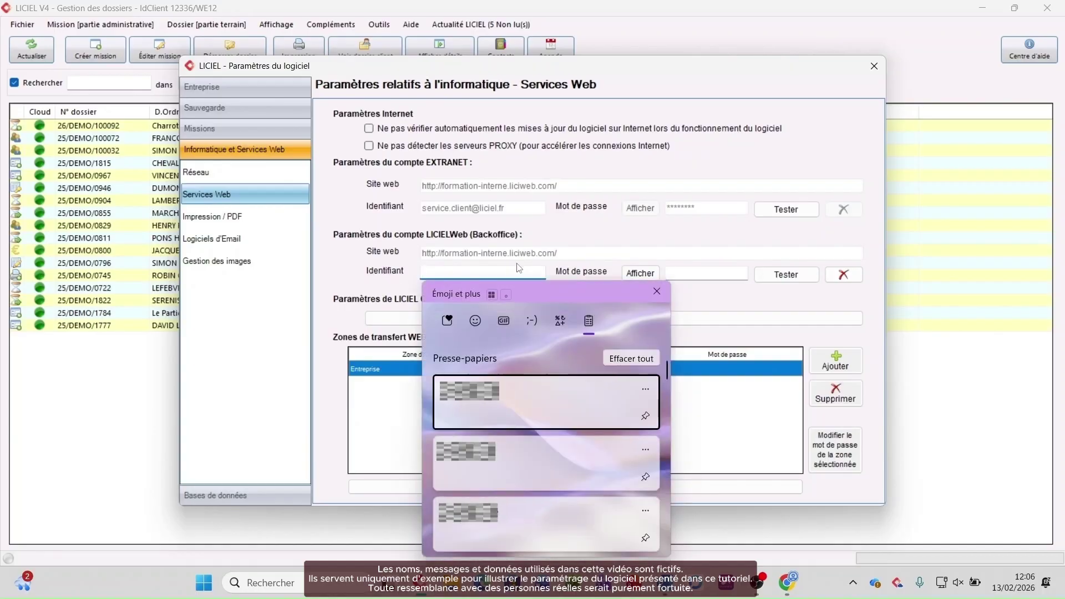
{"action": "left_click", "coordinate": [495, 458]}
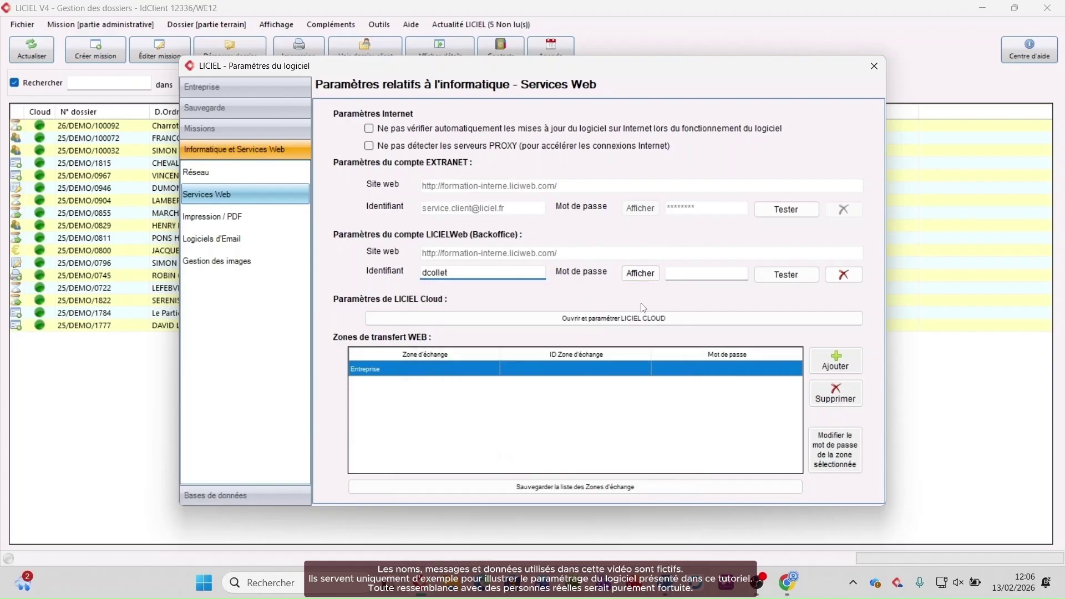
Step: Paste the administrator's password, confirm the credentials test passes, and save the settings
{"action": "left_click", "coordinate": [682, 272]}
{"action": "key", "text": "super+v"}
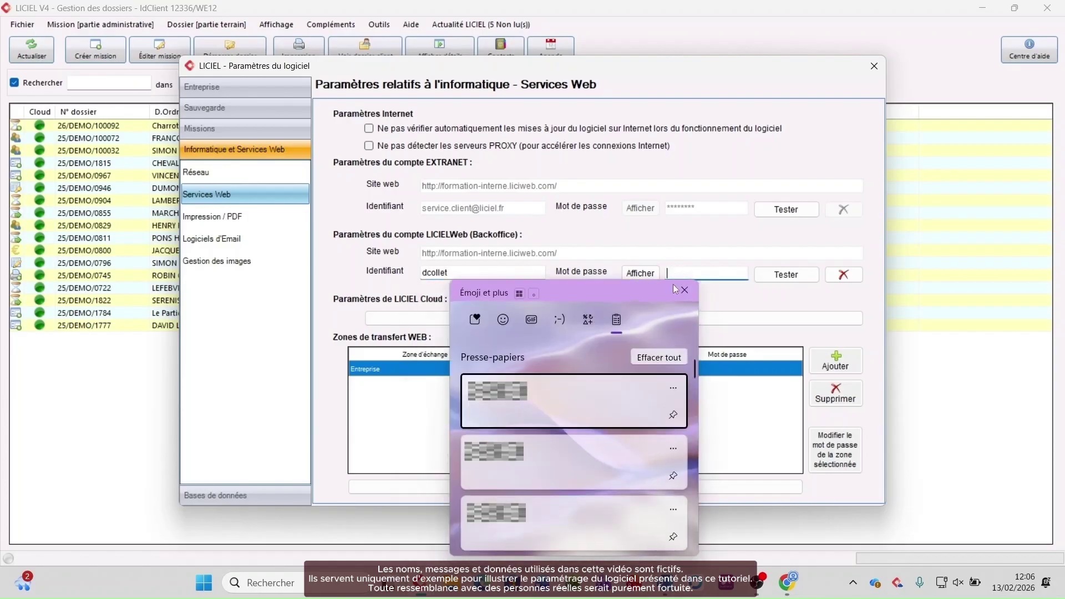
{"action": "left_click", "coordinate": [531, 400]}
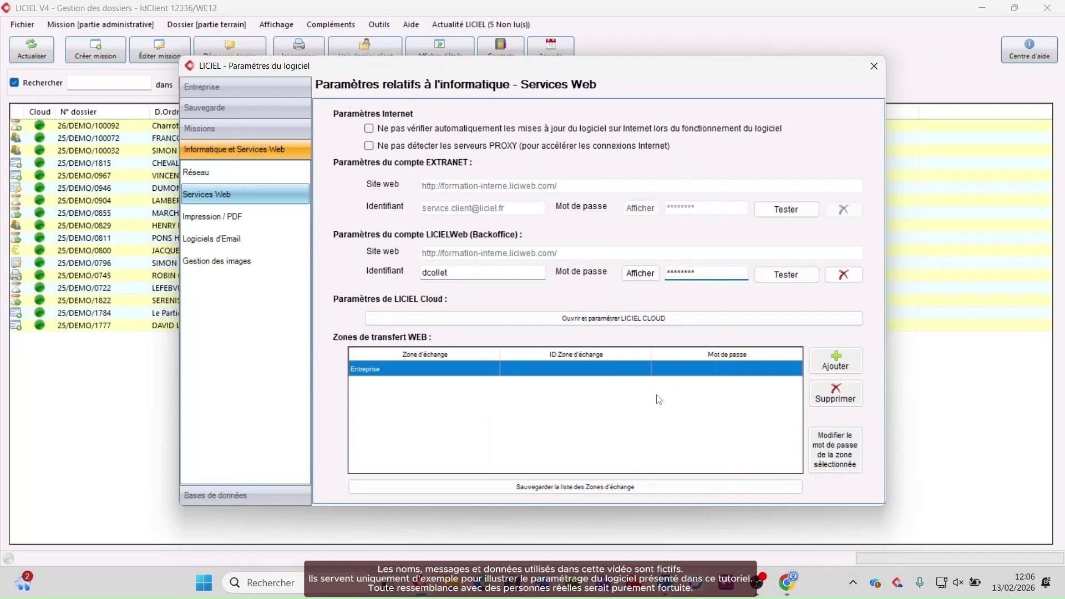
{"action": "left_click", "coordinate": [643, 272]}
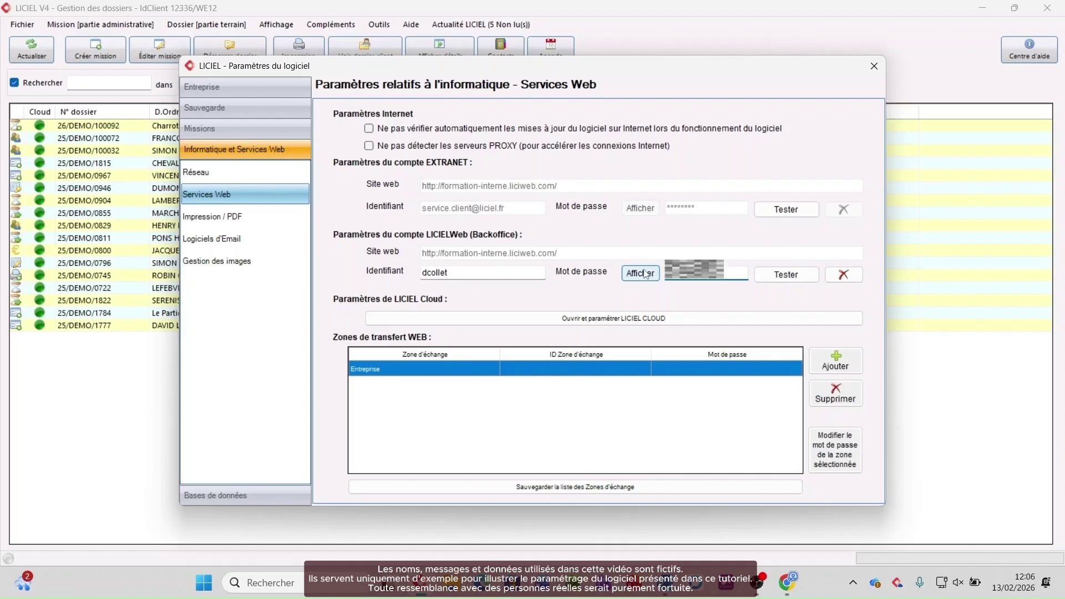
{"action": "left_click", "coordinate": [789, 278]}
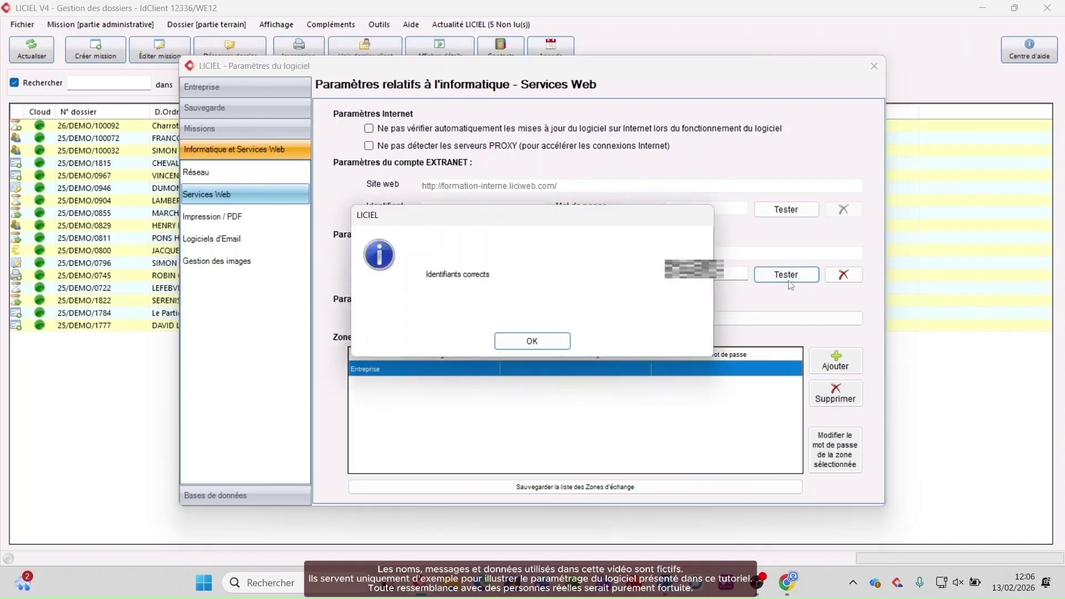
{"action": "left_click", "coordinate": [532, 341]}
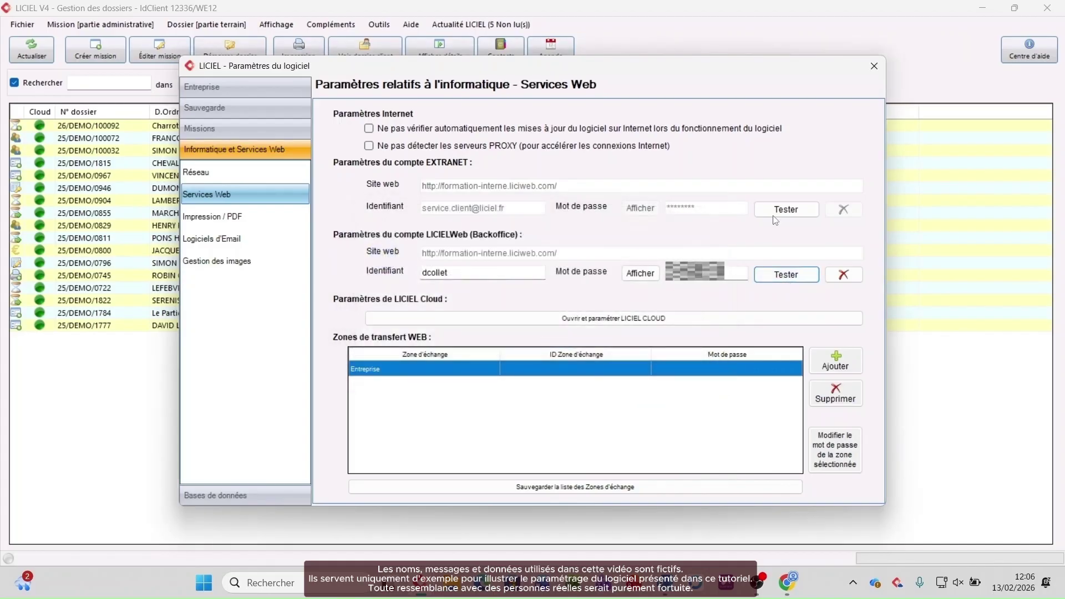
{"action": "left_click", "coordinate": [874, 67]}
{"action": "left_click", "coordinate": [452, 344]}
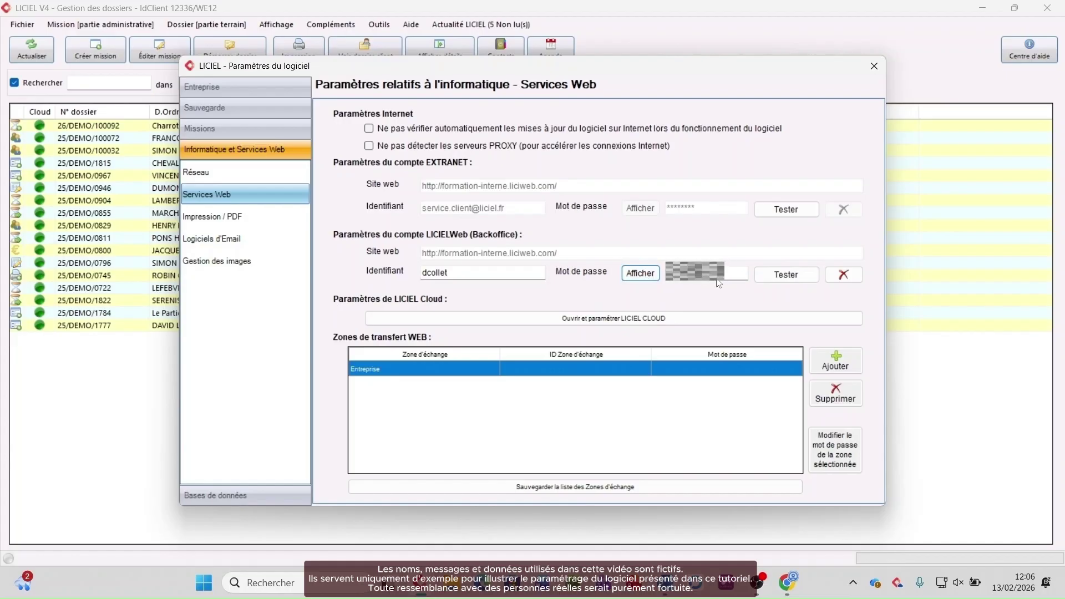
{"action": "key", "text": "Escape"}
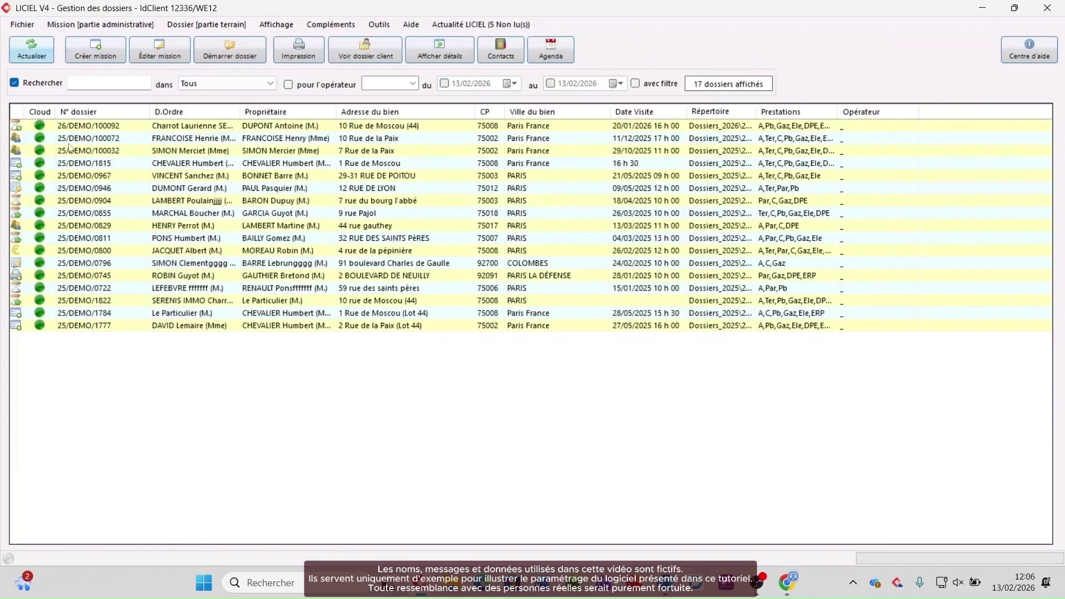
Step: Set Entreprise as the active web exchange zone, then close the Zone d'échange panel
{"action": "left_click", "coordinate": [22, 24]}
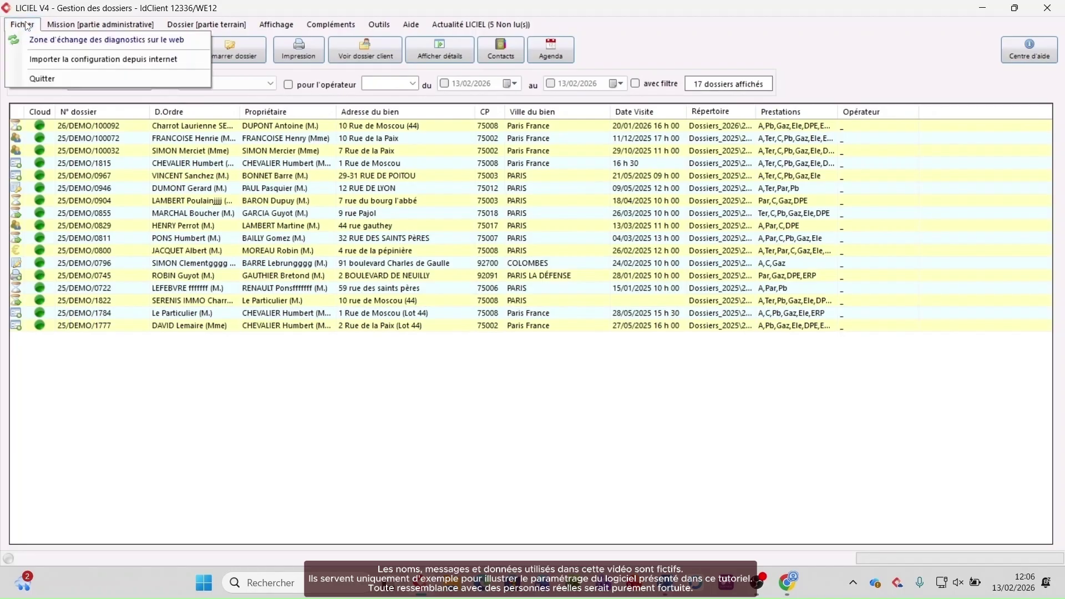
{"action": "left_click", "coordinate": [41, 45]}
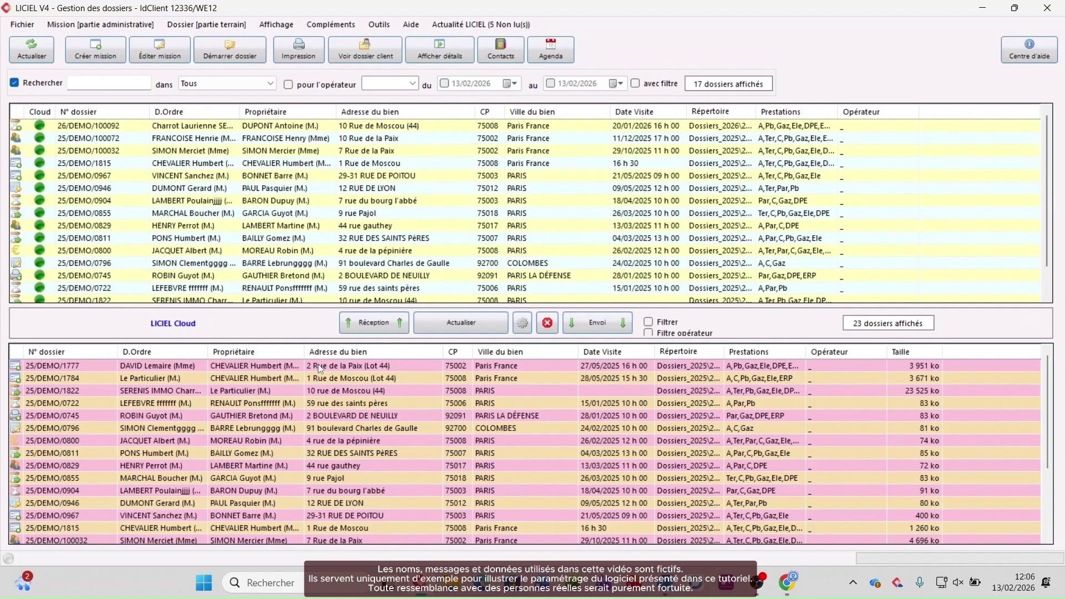
{"action": "left_click", "coordinate": [522, 323]}
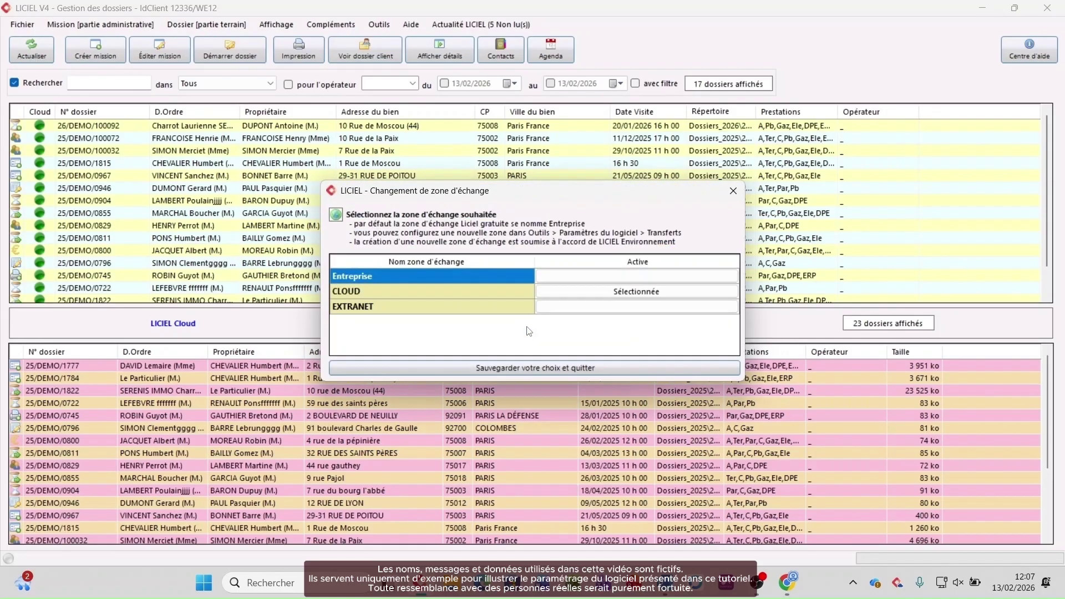
{"action": "double_click", "coordinate": [572, 277]}
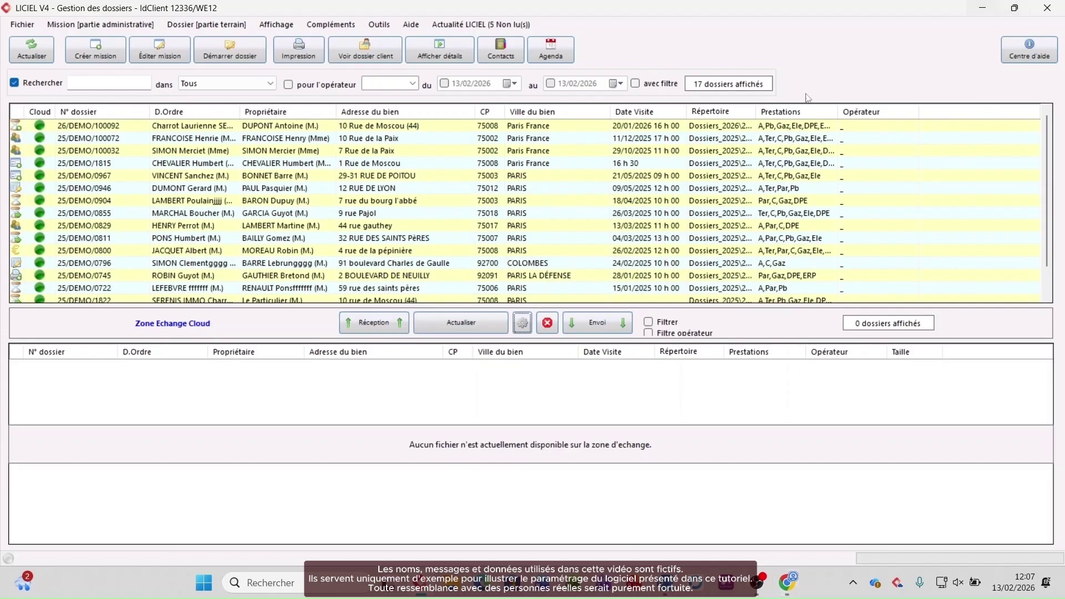
{"action": "left_click", "coordinate": [22, 25]}
{"action": "left_click", "coordinate": [50, 40]}
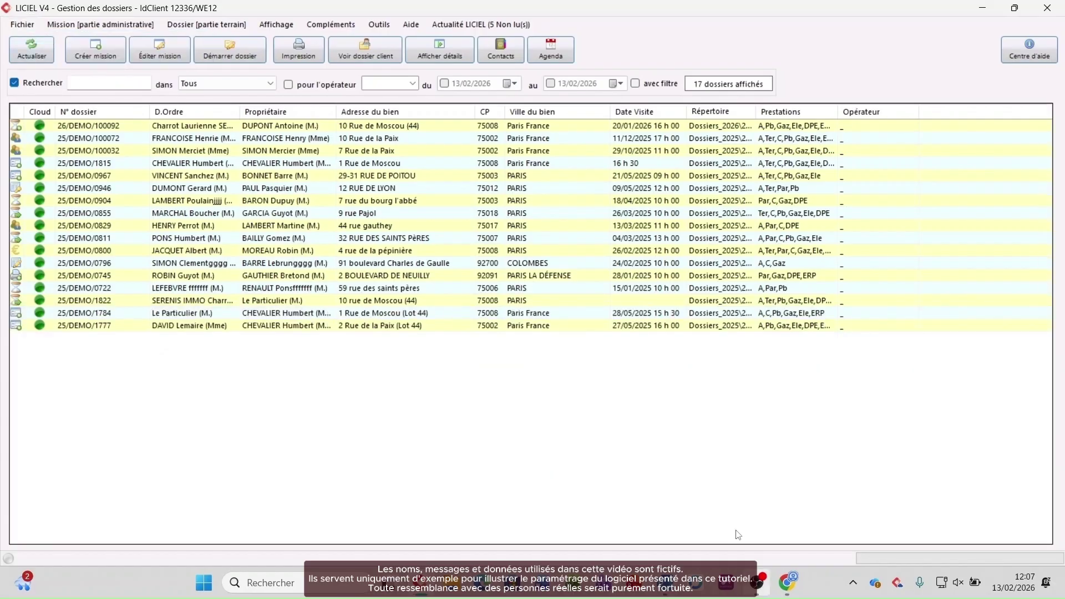
Step: Enable 'Créer automatiquement un numéro de dossier' on LicielWeb's Numérotation page
{"action": "left_click", "coordinate": [784, 593]}
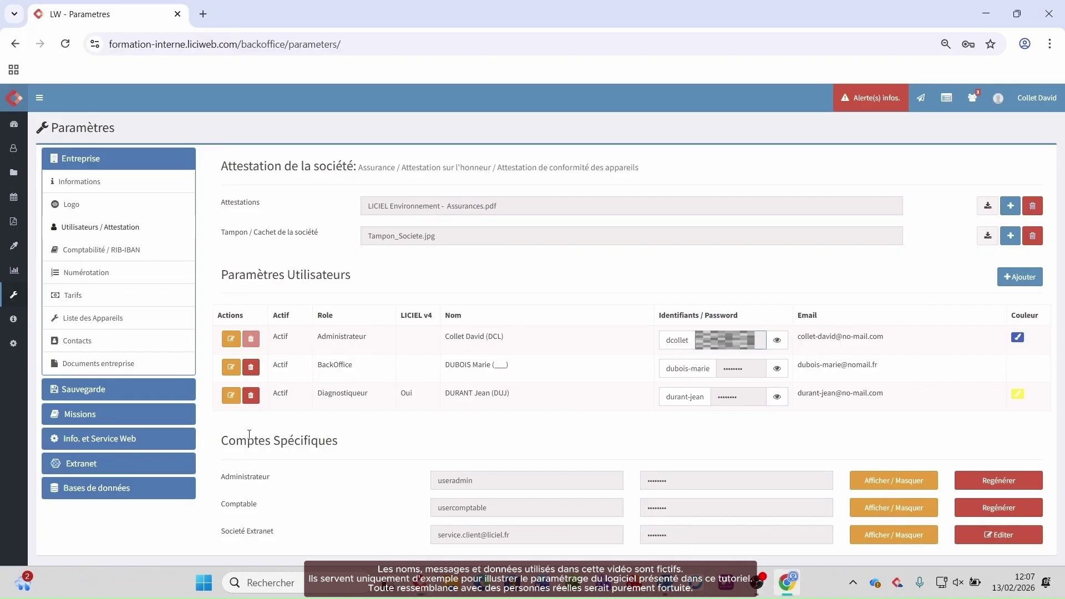
{"action": "mouse_move", "coordinate": [14, 295]}
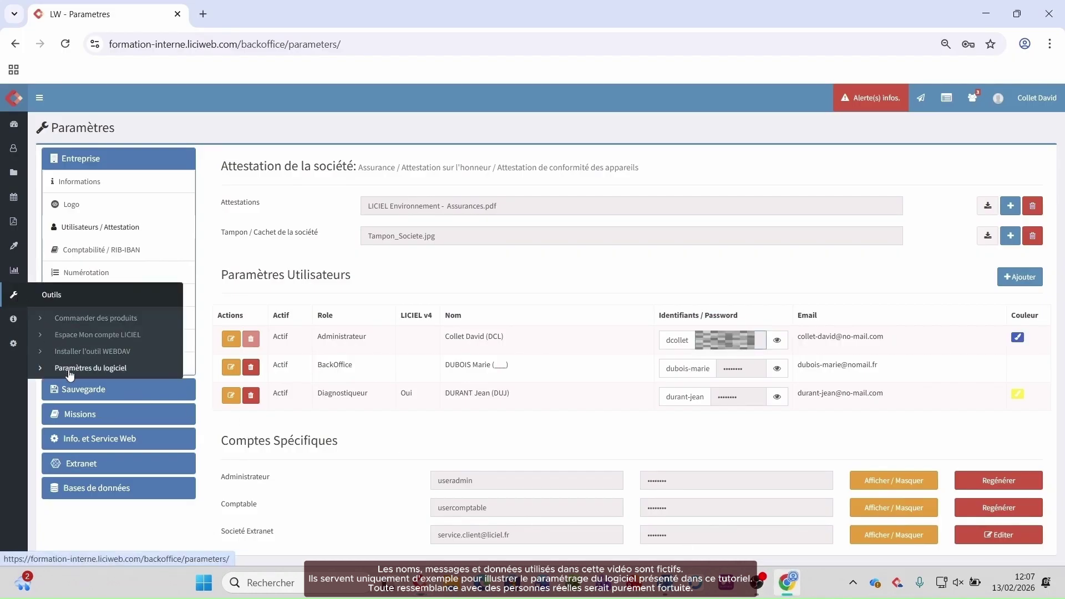
{"action": "left_click", "coordinate": [102, 272]}
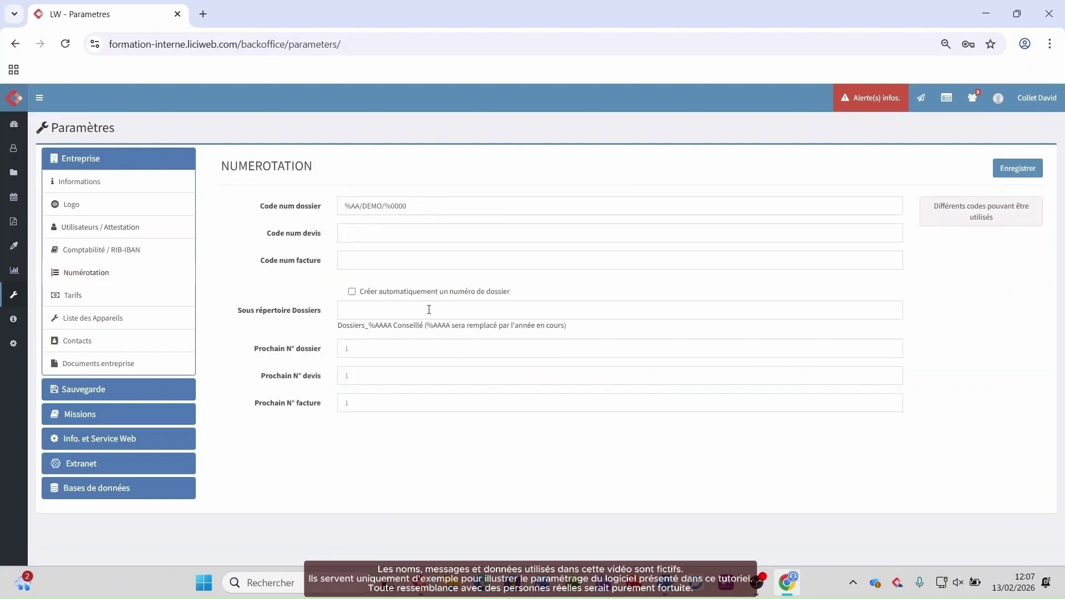
{"action": "left_click", "coordinate": [435, 292]}
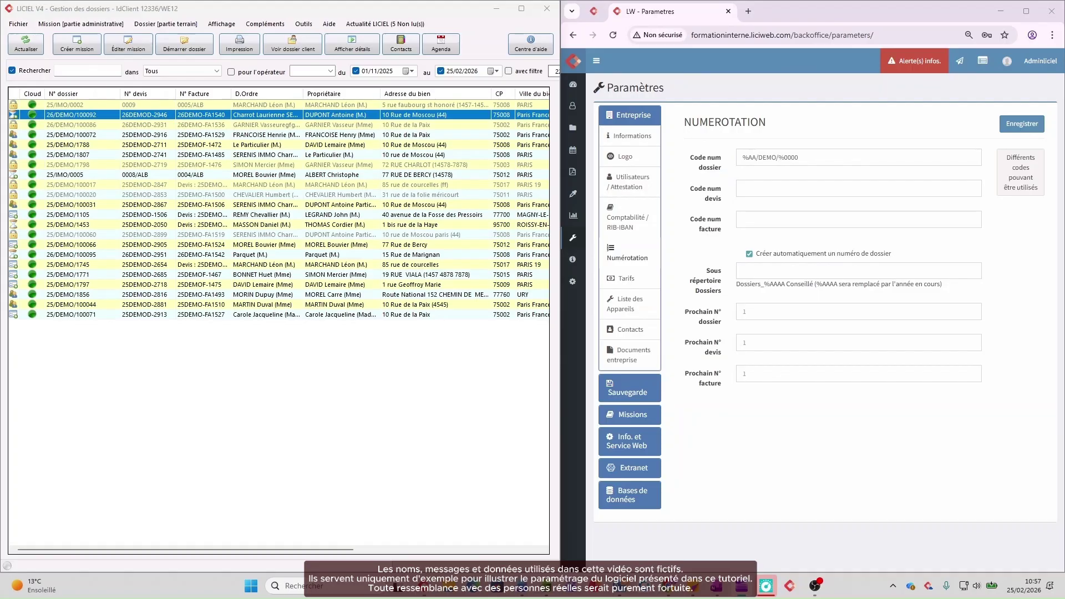
Step: Open LICIEL V4's Numérotation settings beside the browser, focusing dossier code %AA/DEMO/%0000
{"action": "left_click", "coordinate": [304, 23]}
{"action": "left_click", "coordinate": [321, 118]}
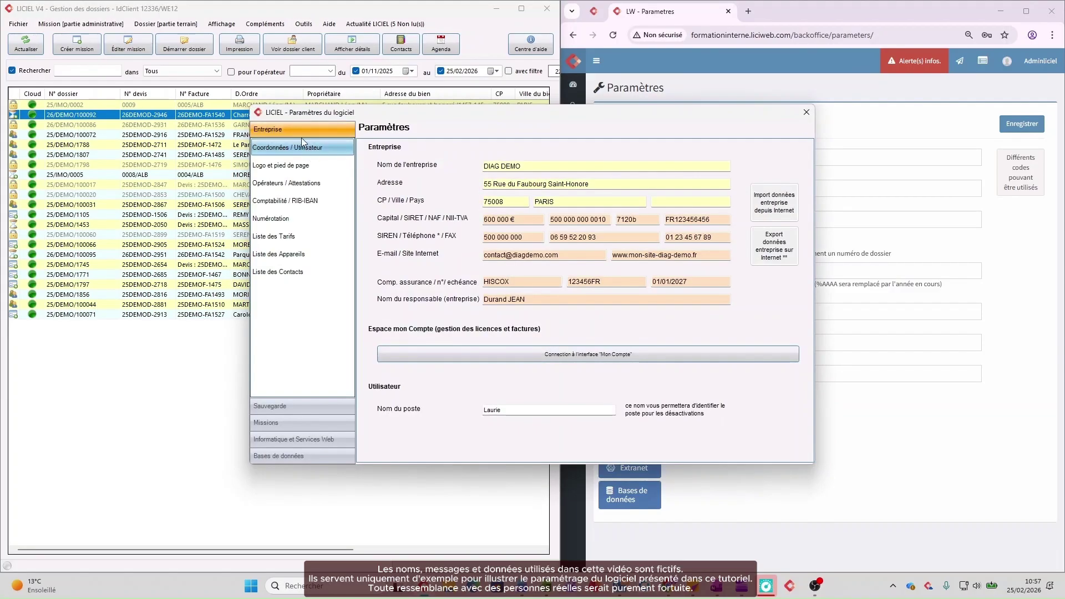
{"action": "left_click", "coordinate": [281, 220]}
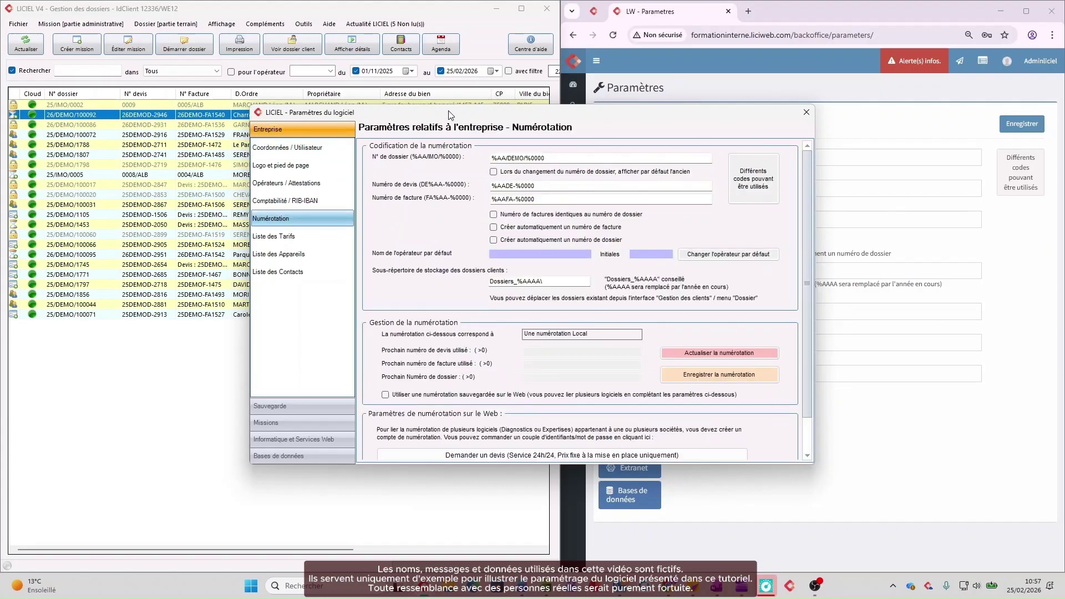
{"action": "left_click_drag", "start_coordinate": [452, 115], "coordinate": [194, 149]}
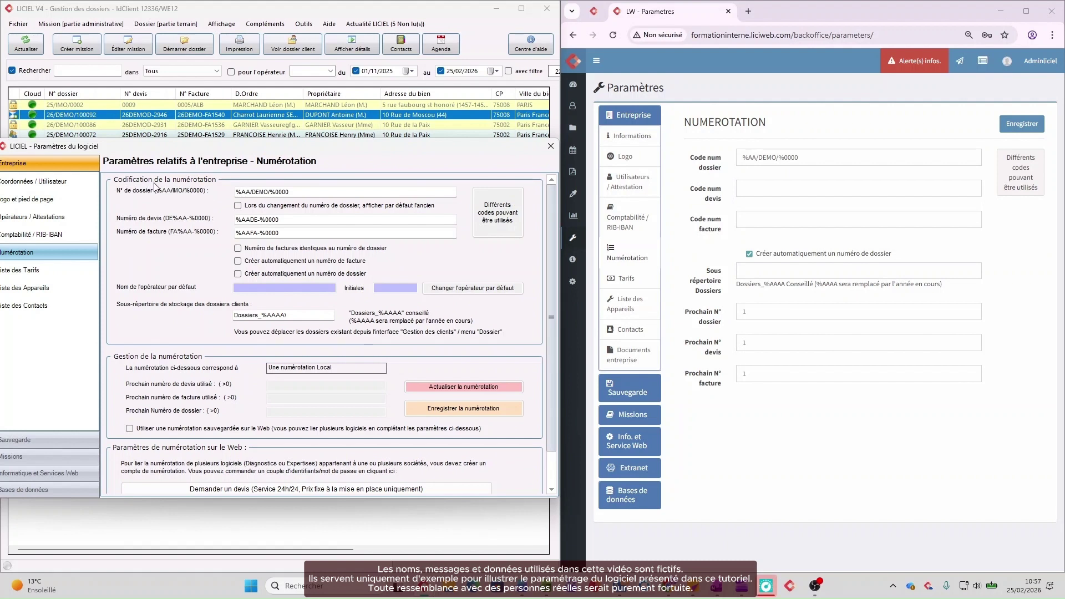
{"action": "left_click", "coordinate": [252, 191]}
Step: Copy the LICIEL quote code %AADE-%0000 into LicielWeb's quote number code
{"action": "left_click", "coordinate": [775, 157]}
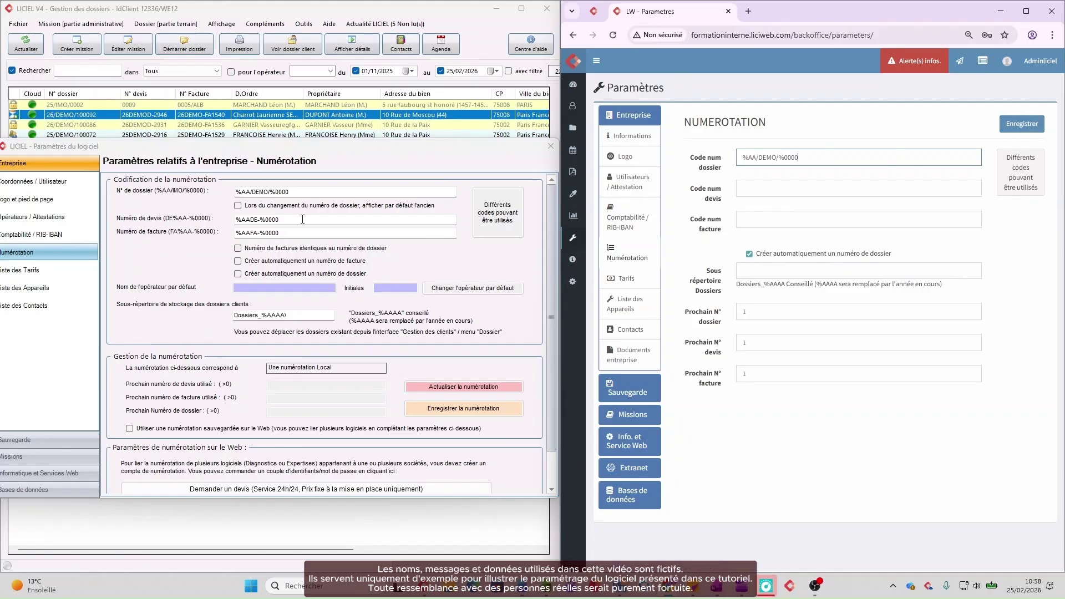
{"action": "left_click", "coordinate": [292, 220]}
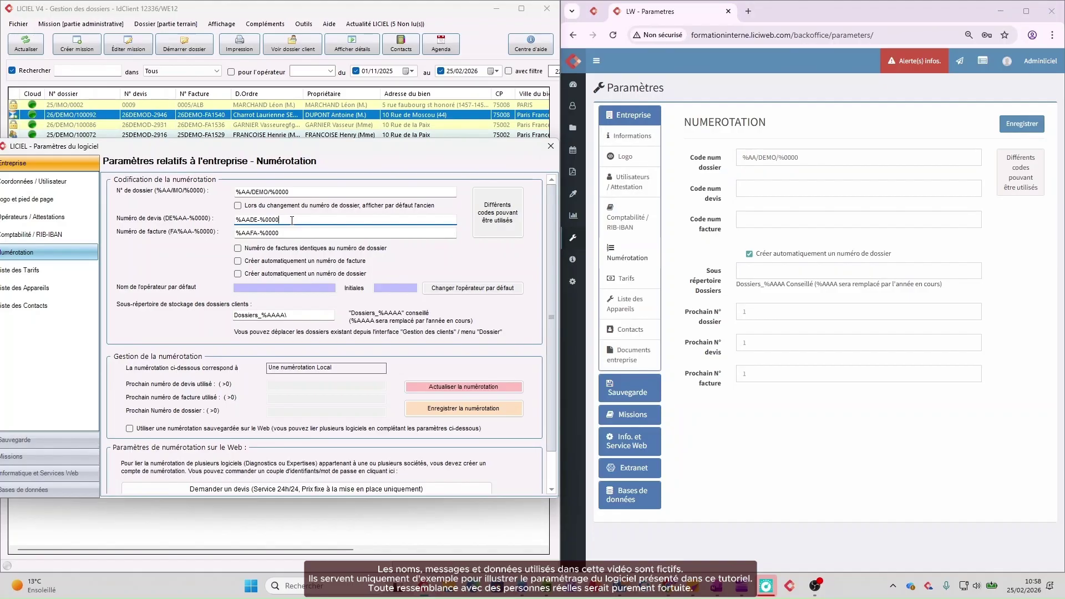
{"action": "left_click_drag", "start_coordinate": [292, 220], "coordinate": [219, 222]}
{"action": "key", "text": "ctrl+c"}
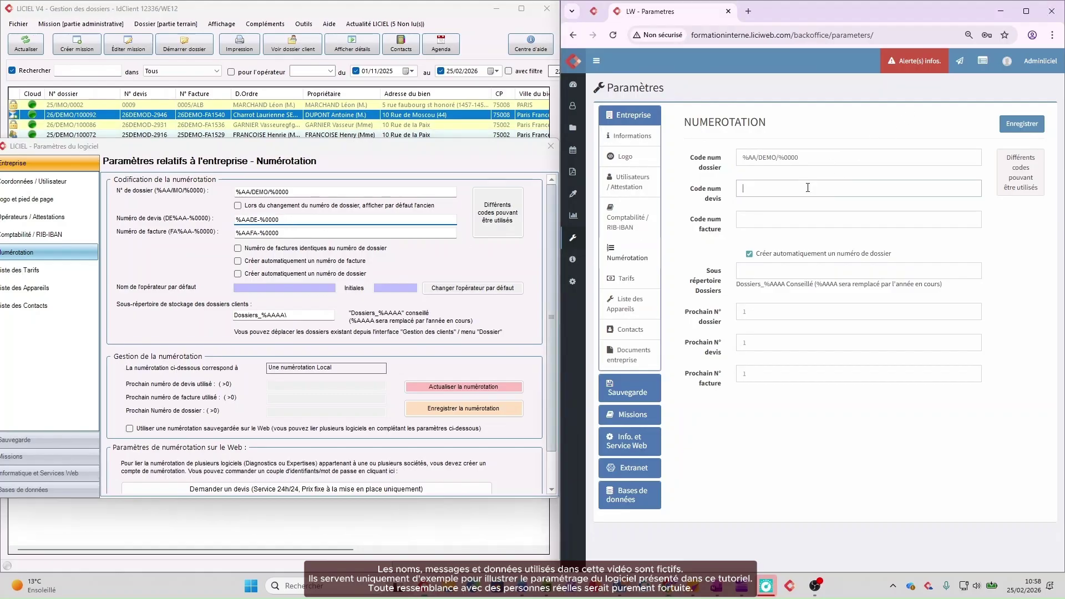
{"action": "left_click", "coordinate": [777, 188]}
{"action": "key", "text": "ctrl+v"}
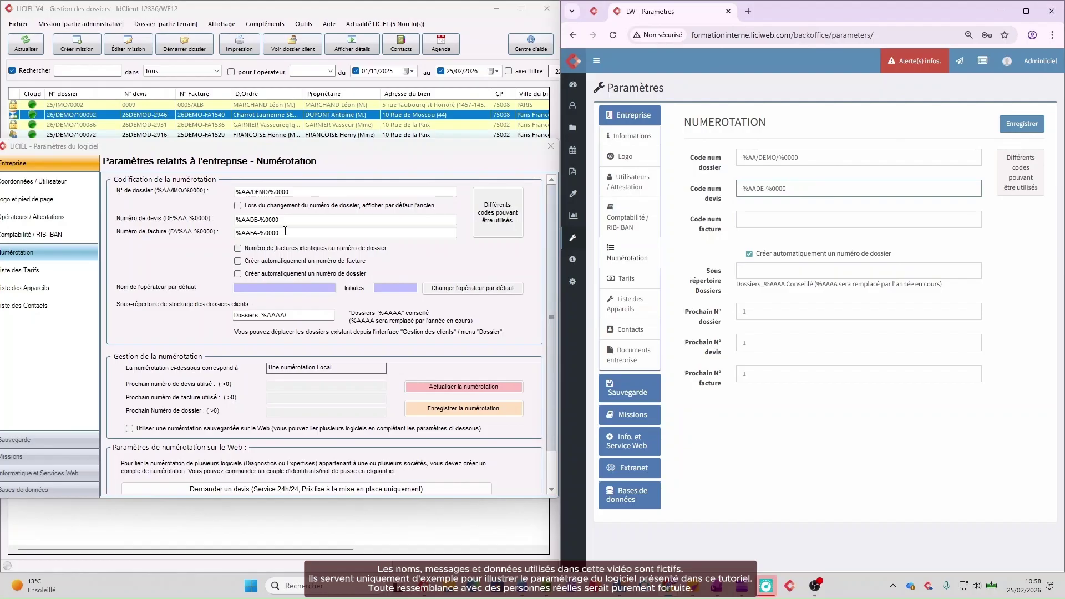
Step: Copy invoice code %AAFA-%0000 and sub-directory Dossiers_%AAAA\ into LicielWeb, then save
{"action": "left_click_drag", "start_coordinate": [280, 233], "coordinate": [237, 235]}
{"action": "key", "text": "ctrl+c"}
{"action": "left_click", "coordinate": [766, 216]}
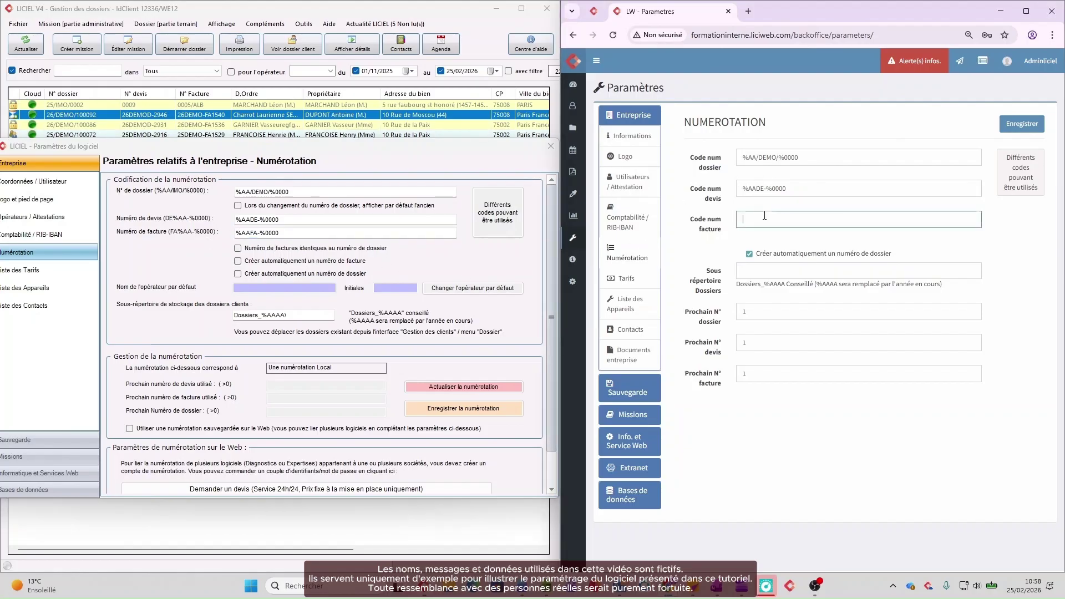
{"action": "key", "text": "ctrl+v"}
{"action": "left_click", "coordinate": [284, 315]}
{"action": "left_click_drag", "start_coordinate": [284, 315], "coordinate": [201, 320]}
{"action": "key", "text": "ctrl+c"}
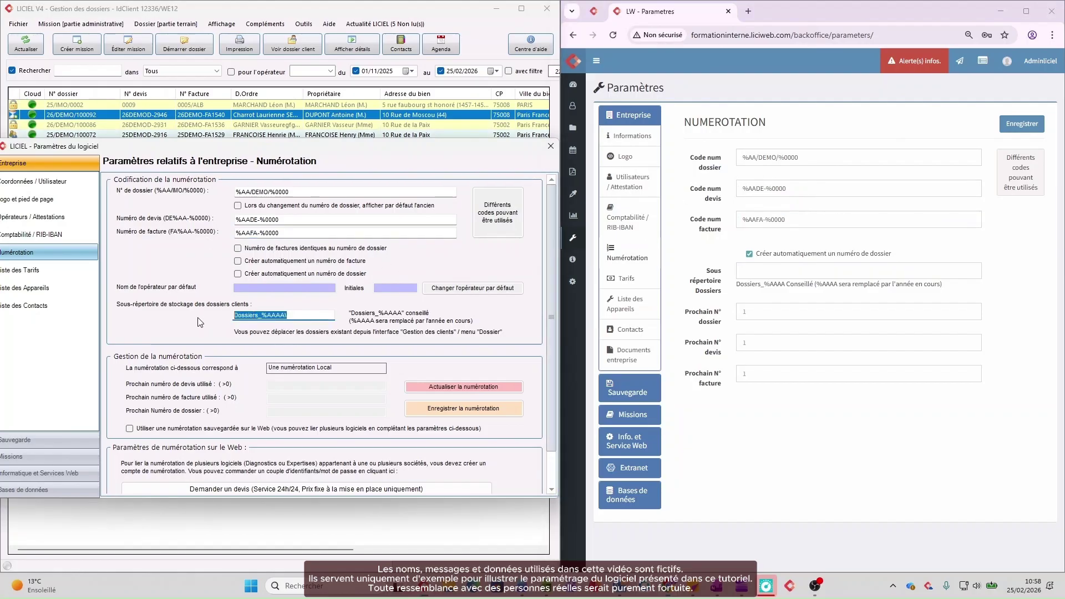
{"action": "left_click", "coordinate": [763, 272]}
{"action": "key", "text": "ctrl+v"}
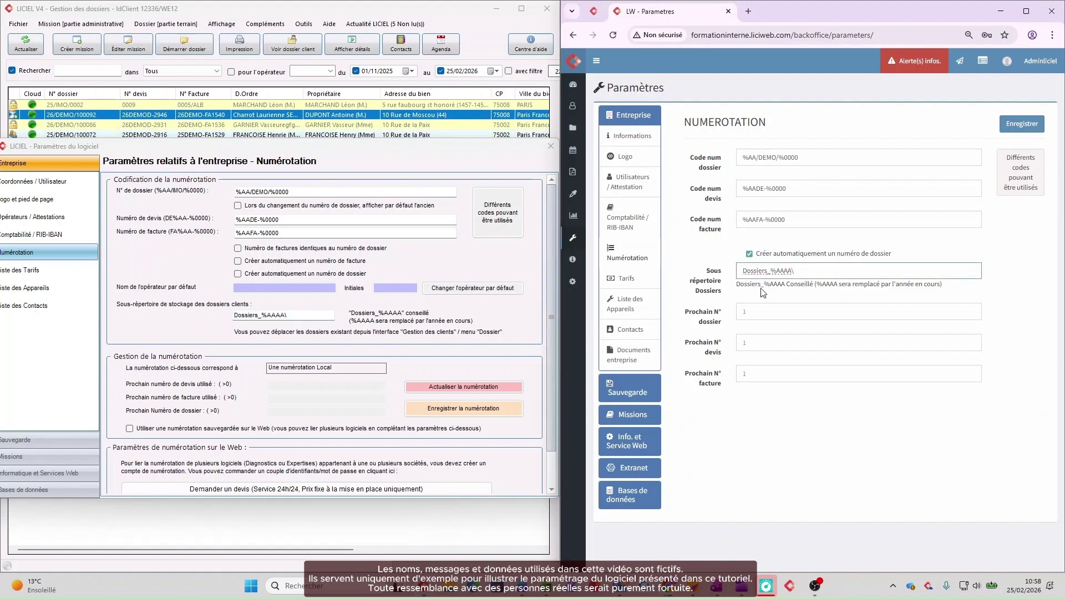
{"action": "left_click", "coordinate": [1019, 127]}
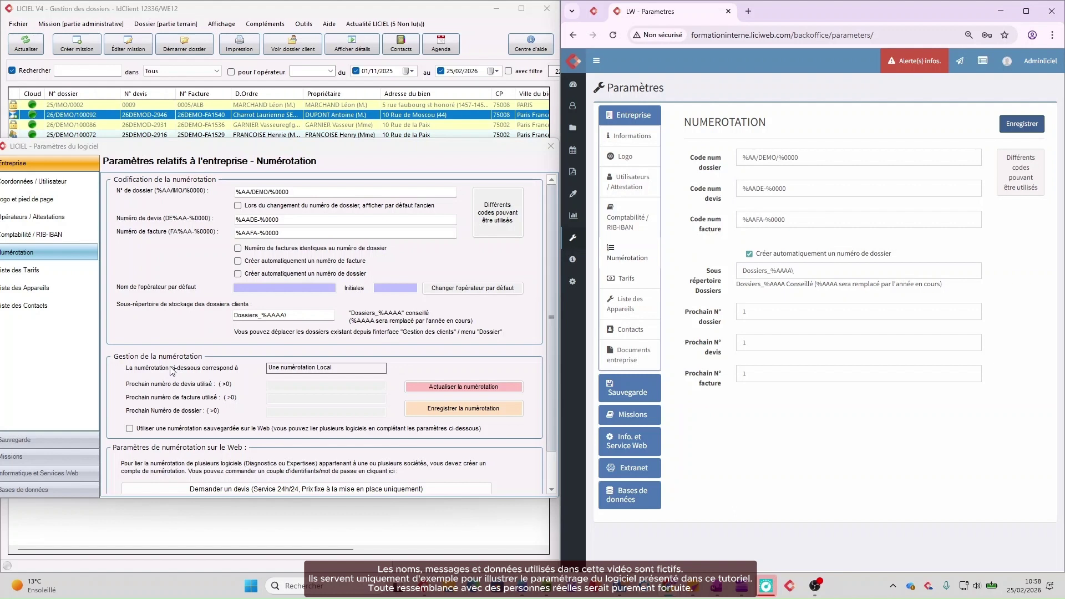
Step: Enable web-saved numbering in LICIEL V4, refresh to quote 35, invoice 575, file 4546, and save
{"action": "left_click", "coordinate": [439, 390]}
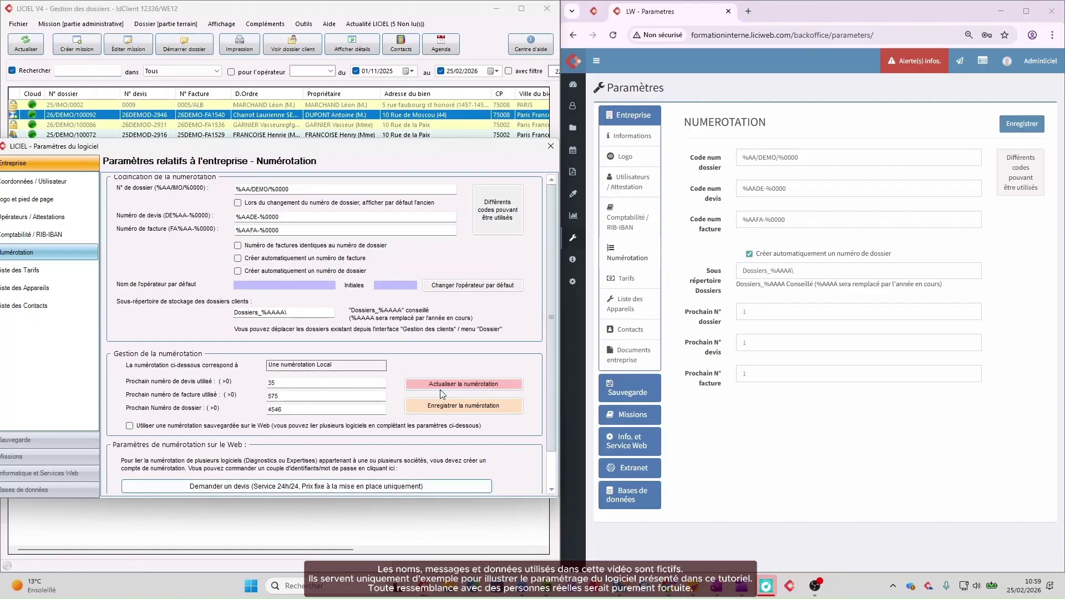
{"action": "left_click", "coordinate": [130, 426]}
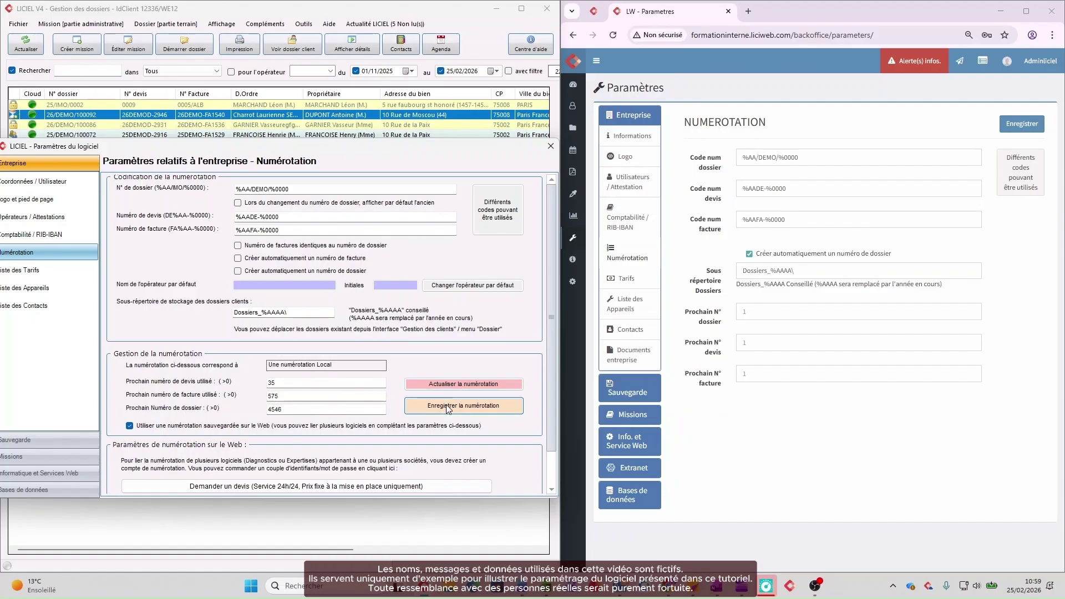
{"action": "left_click", "coordinate": [453, 388]}
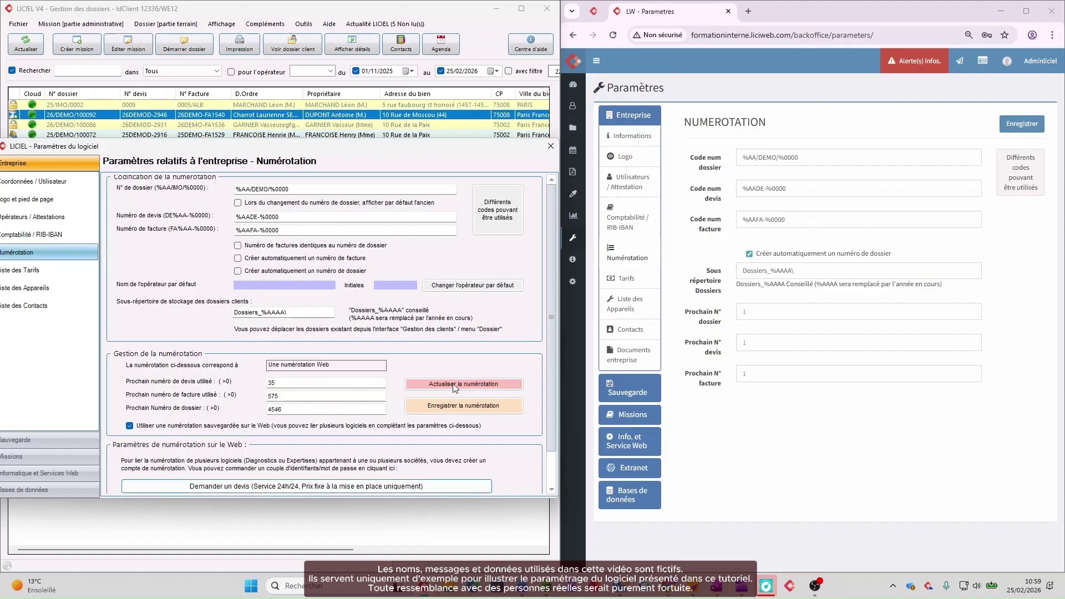
{"action": "left_click", "coordinate": [435, 409]}
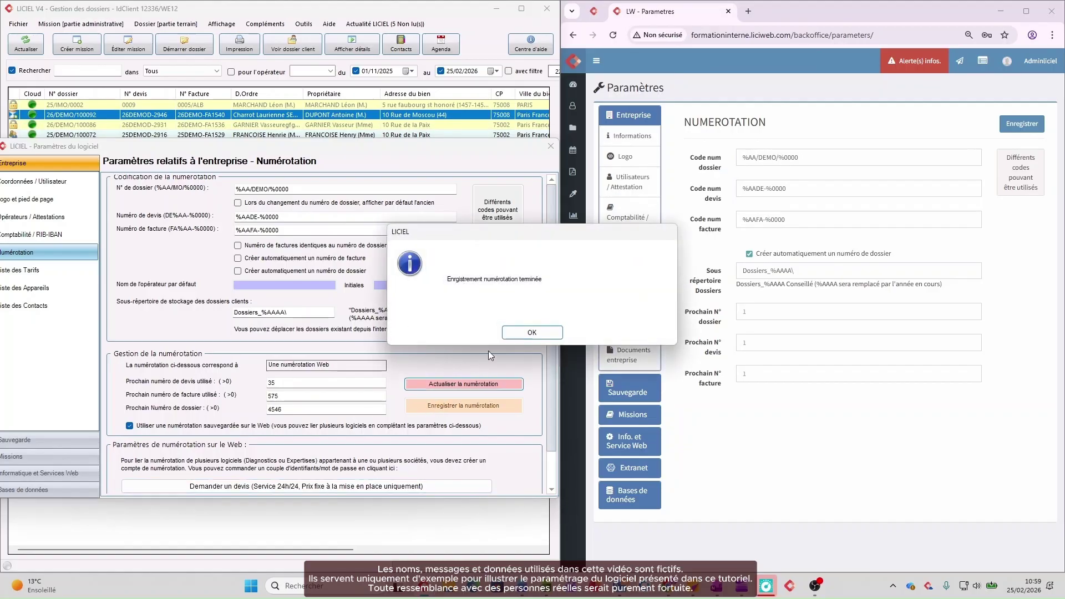
Step: Save next numbers 4546, 35 and 575 in LicielWeb and go to the Tarifs page
{"action": "left_click", "coordinate": [513, 334]}
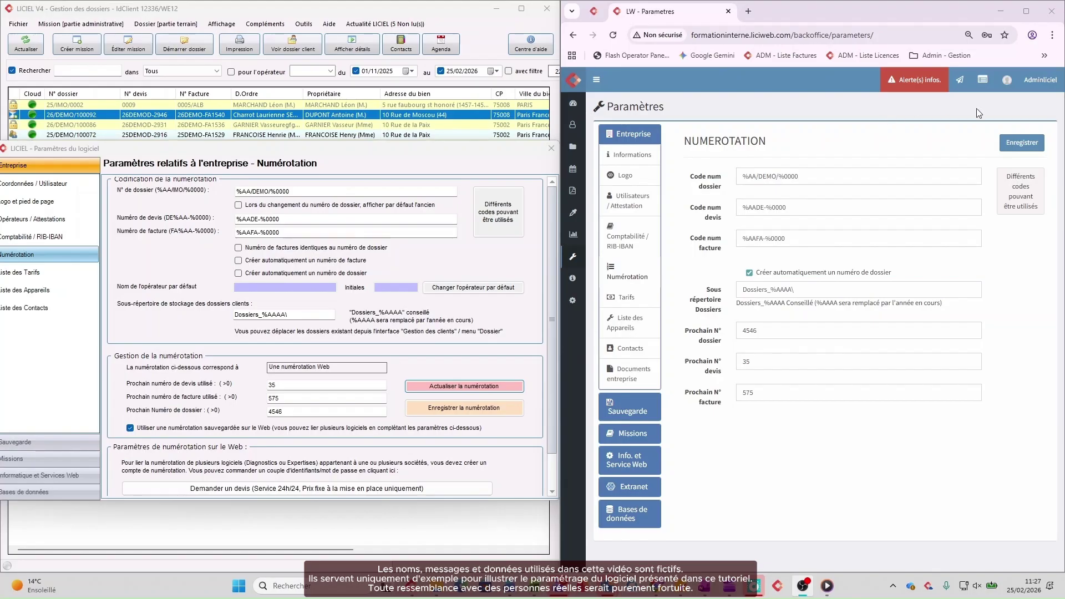
{"action": "left_click", "coordinate": [1019, 147]}
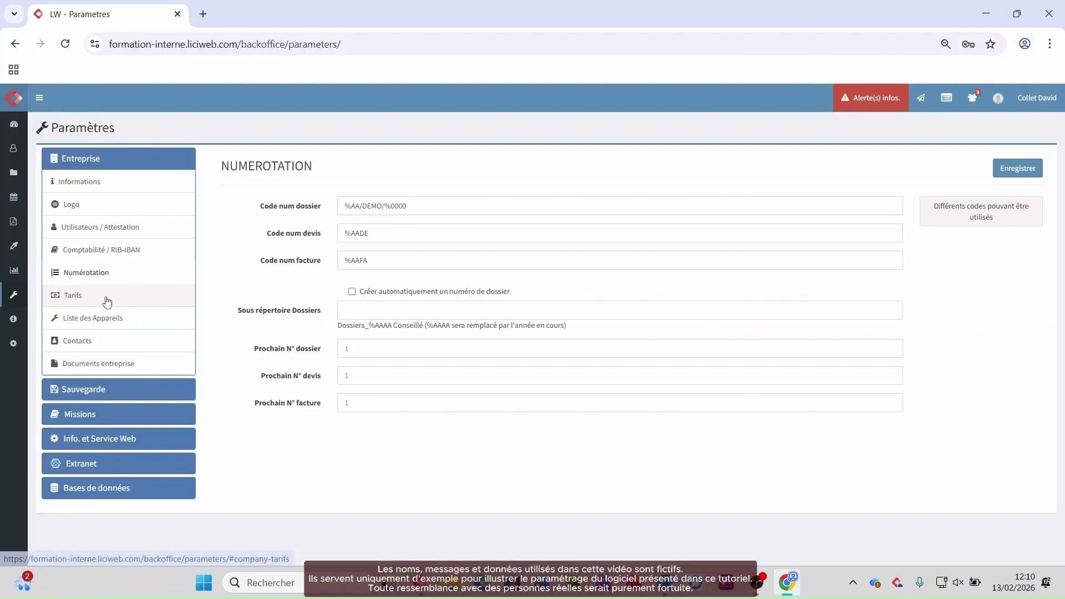
{"action": "left_click", "coordinate": [104, 298]}
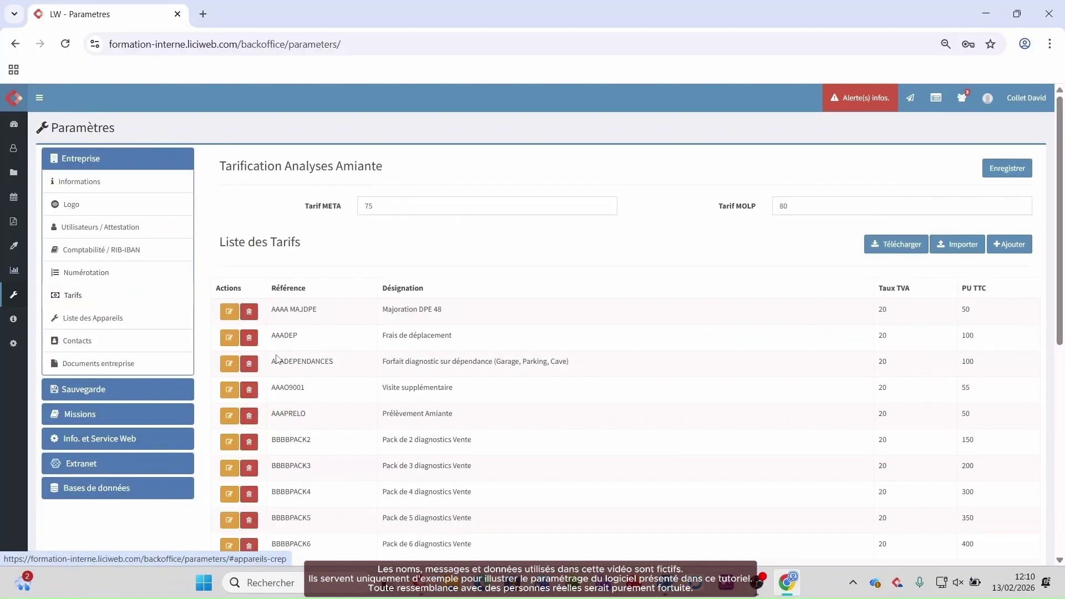
Step: Scroll through the Liste des Tarifs, then switch to the Contacts list
{"action": "scroll", "coordinate": [512, 406], "scroll_direction": "down", "scroll_amount": 7}
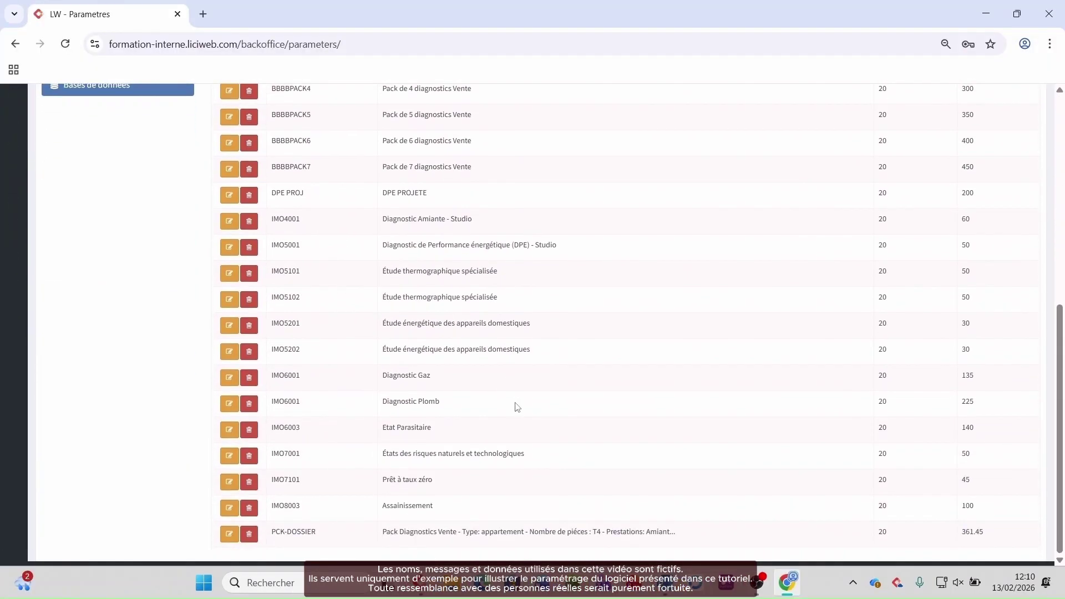
{"action": "scroll", "coordinate": [516, 407], "scroll_direction": "up", "scroll_amount": 7}
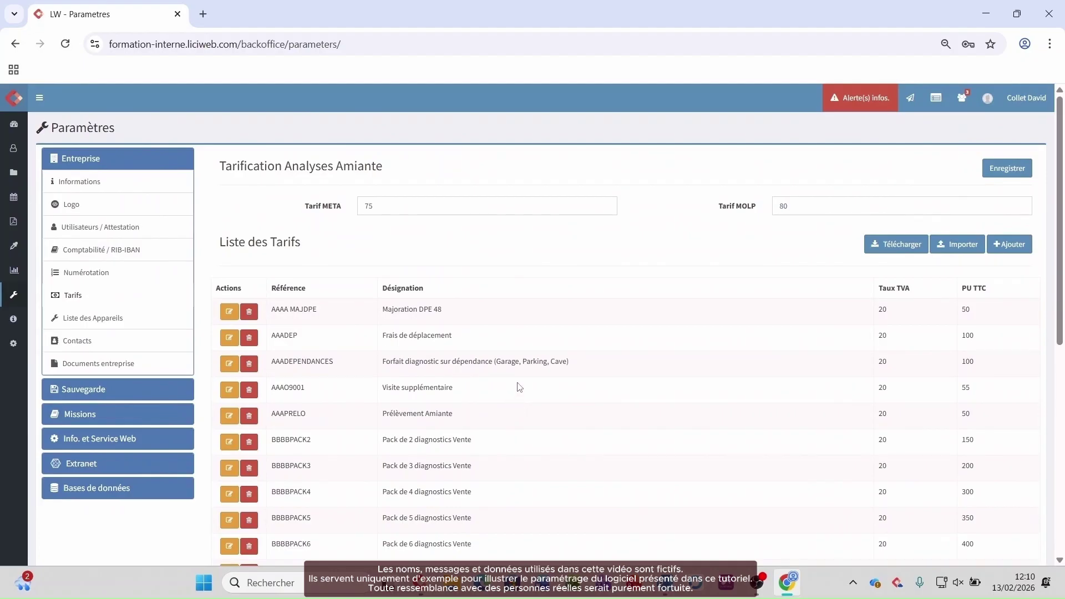
{"action": "left_click", "coordinate": [16, 151]}
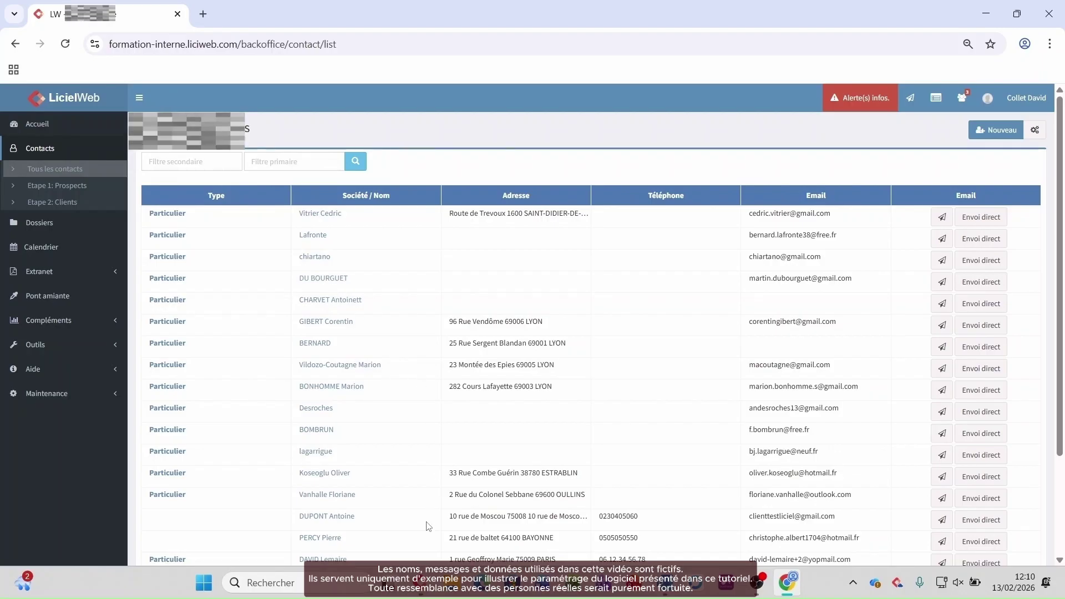
Step: Export the LICIEL V4 contacts to Liste des contacts.xlsx without opening the file
{"action": "left_click", "coordinate": [423, 594]}
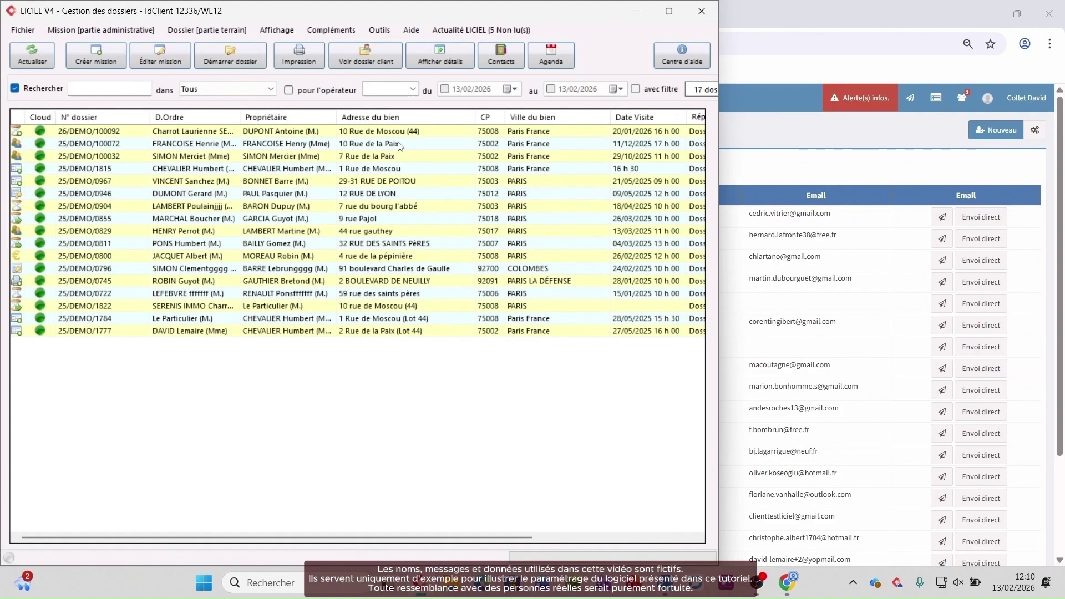
{"action": "left_click", "coordinate": [379, 30]}
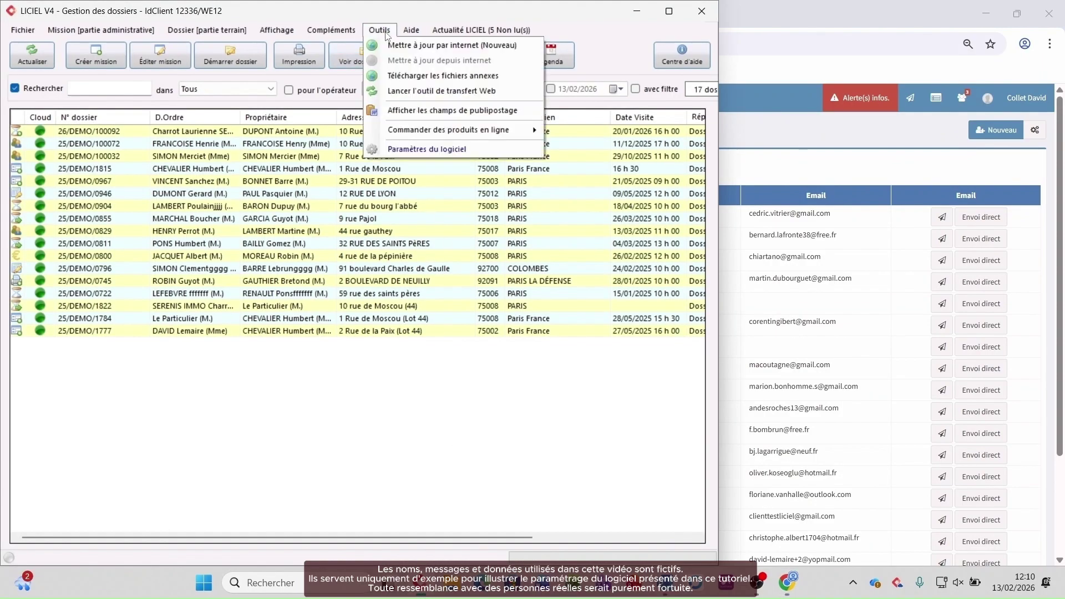
{"action": "left_click", "coordinate": [410, 148]}
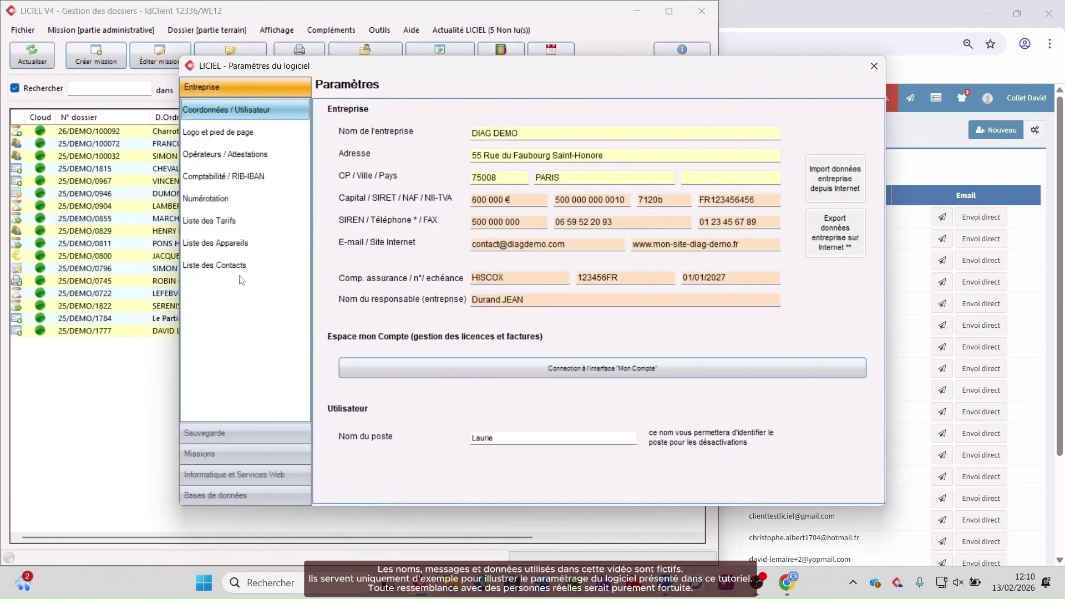
{"action": "left_click", "coordinate": [244, 267]}
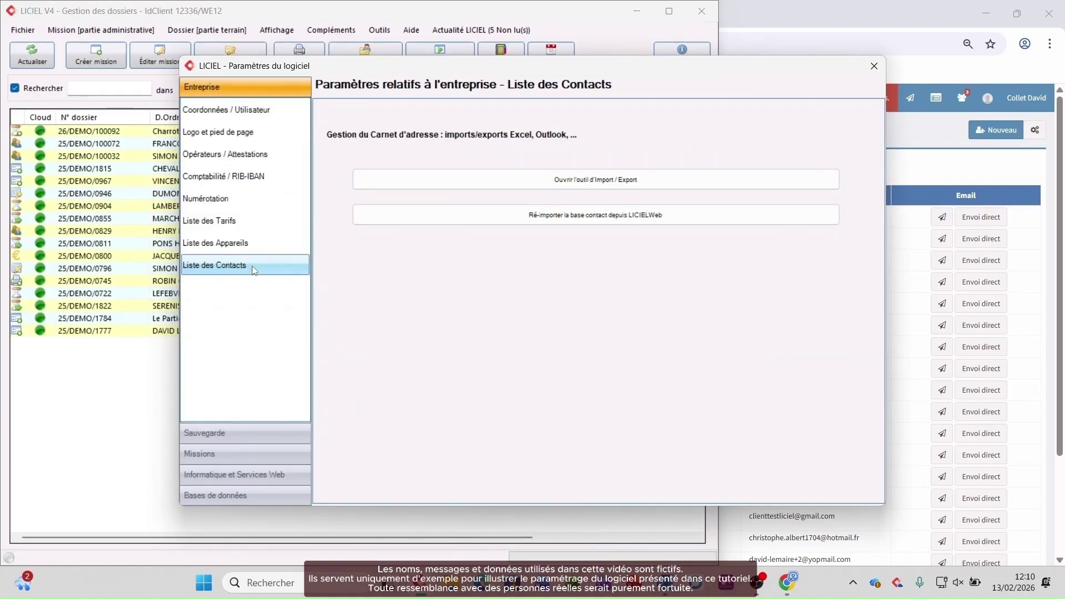
{"action": "left_click", "coordinate": [524, 183]}
{"action": "left_click", "coordinate": [23, 24]}
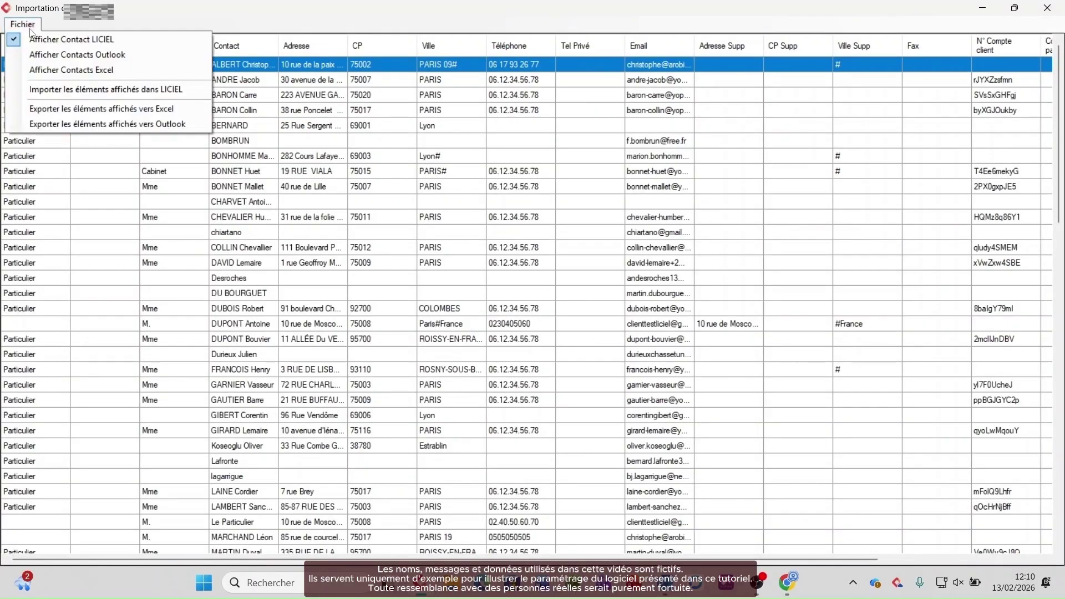
{"action": "left_click", "coordinate": [62, 109]}
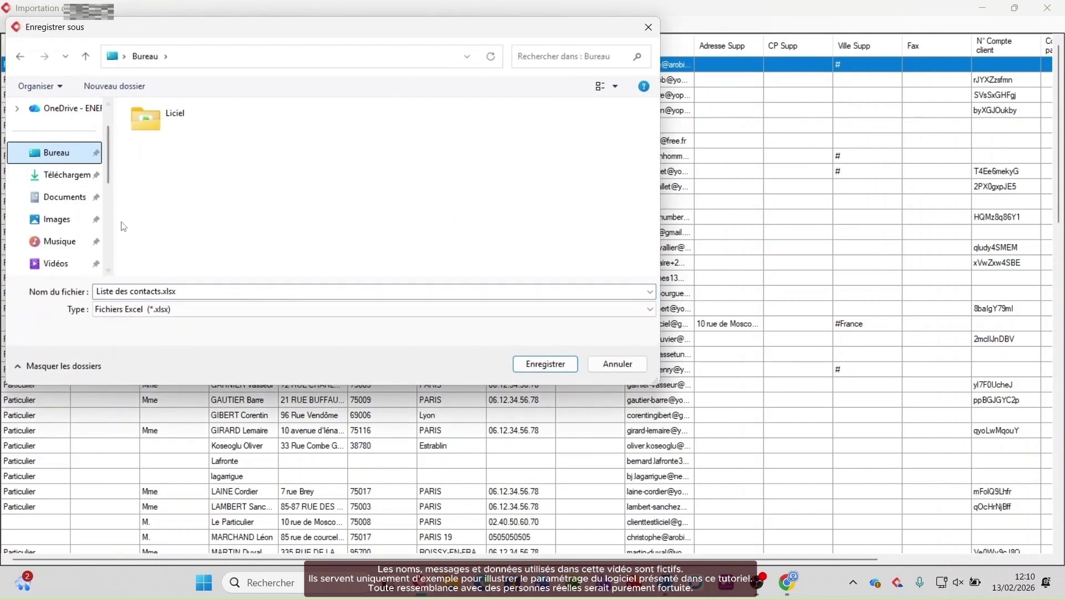
{"action": "left_click", "coordinate": [570, 370]}
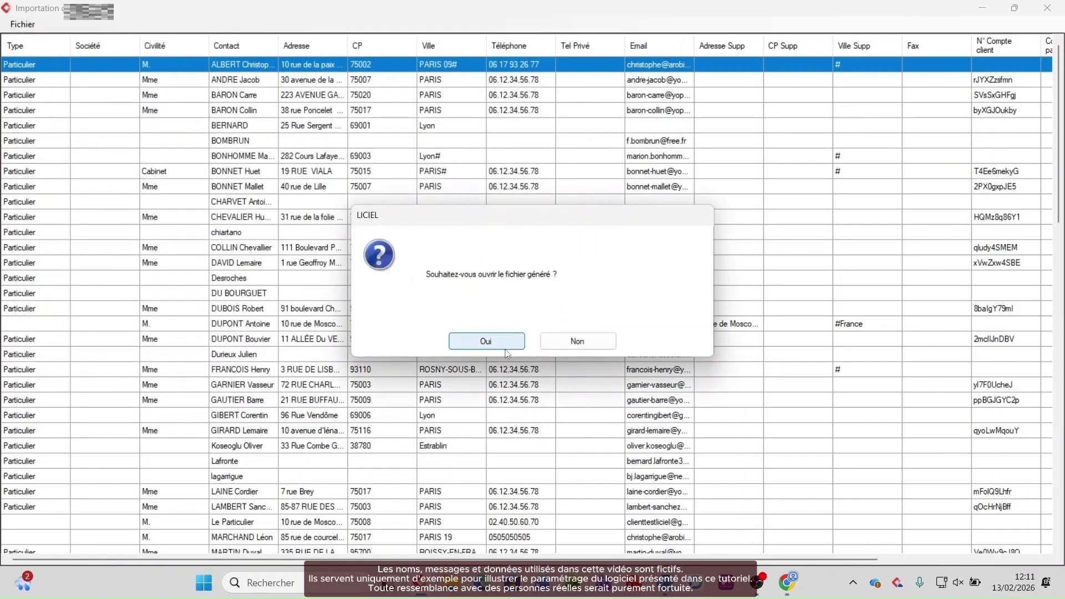
{"action": "left_click", "coordinate": [570, 348]}
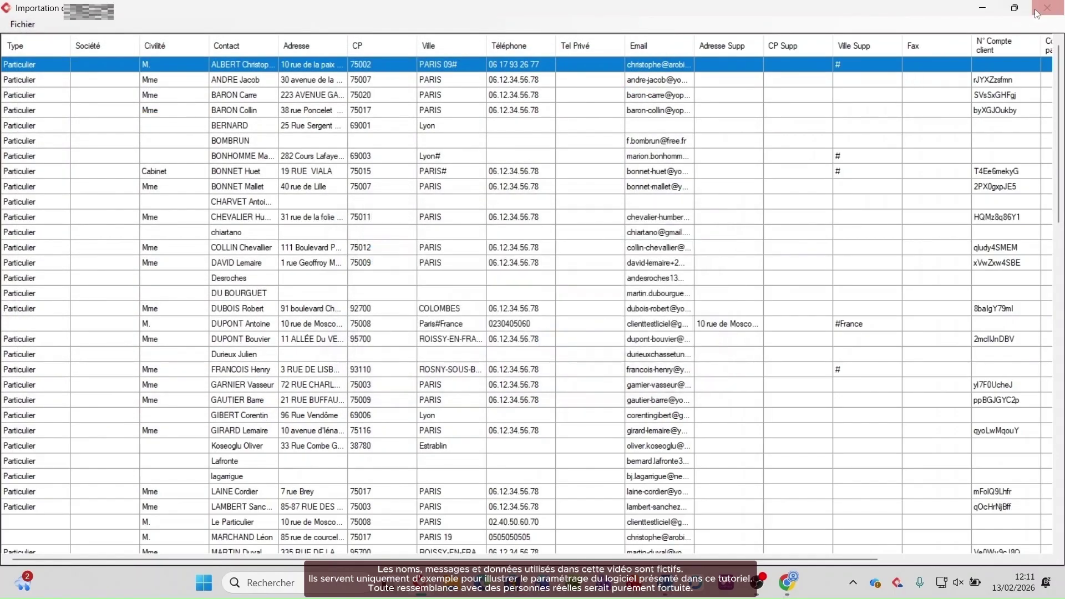
Step: Close the import/export tool and LICIEL settings, keeping changes, and return to LicielWeb
{"action": "left_click", "coordinate": [1047, 8]}
{"action": "left_click", "coordinate": [874, 66]}
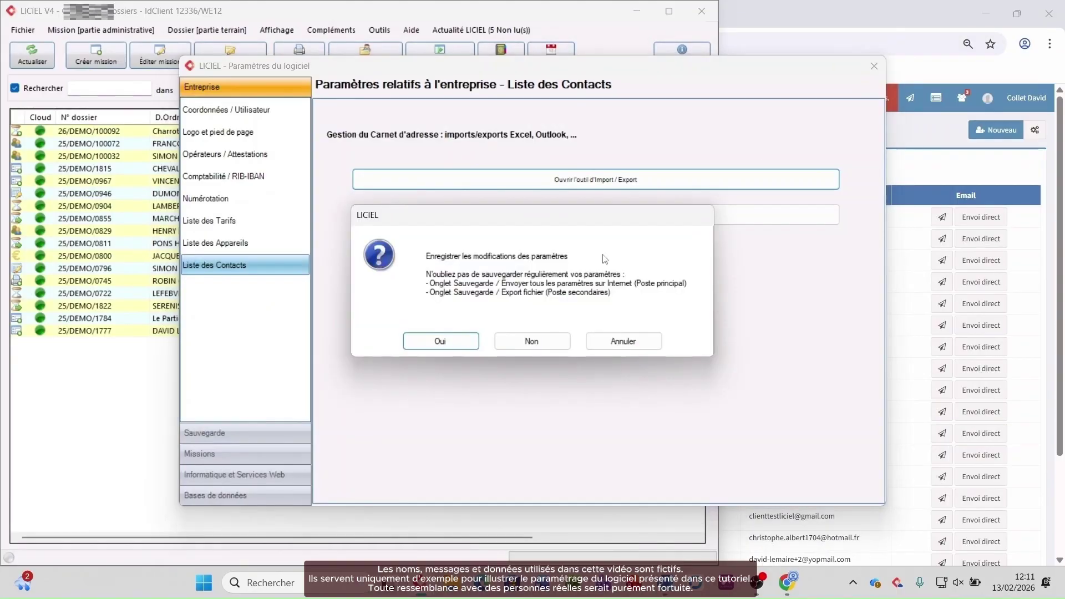
{"action": "left_click", "coordinate": [467, 347]}
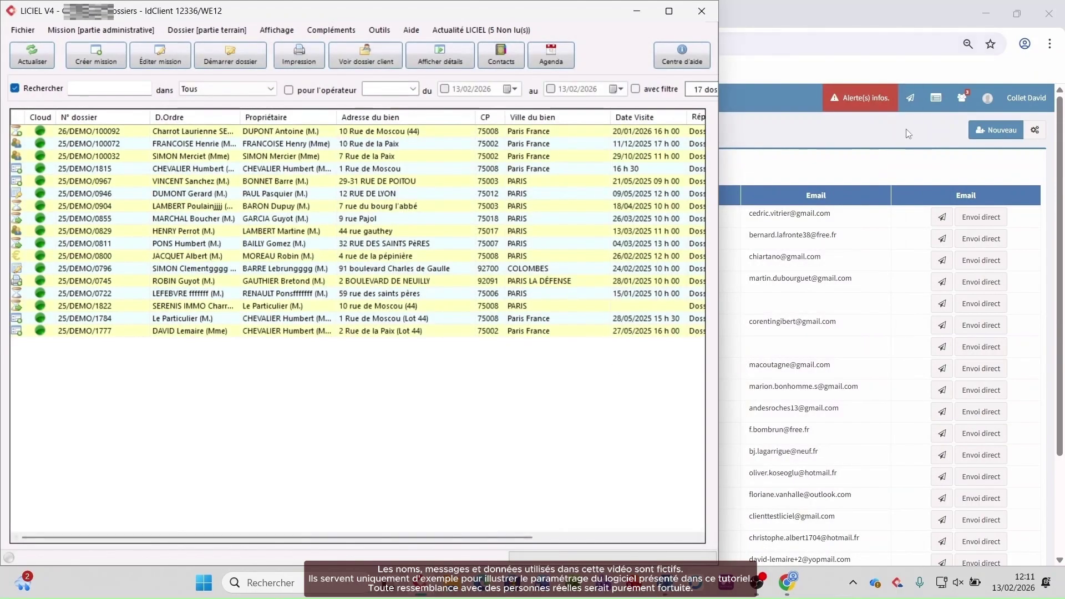
{"action": "left_click", "coordinate": [891, 145]}
{"action": "left_click", "coordinate": [61, 344]}
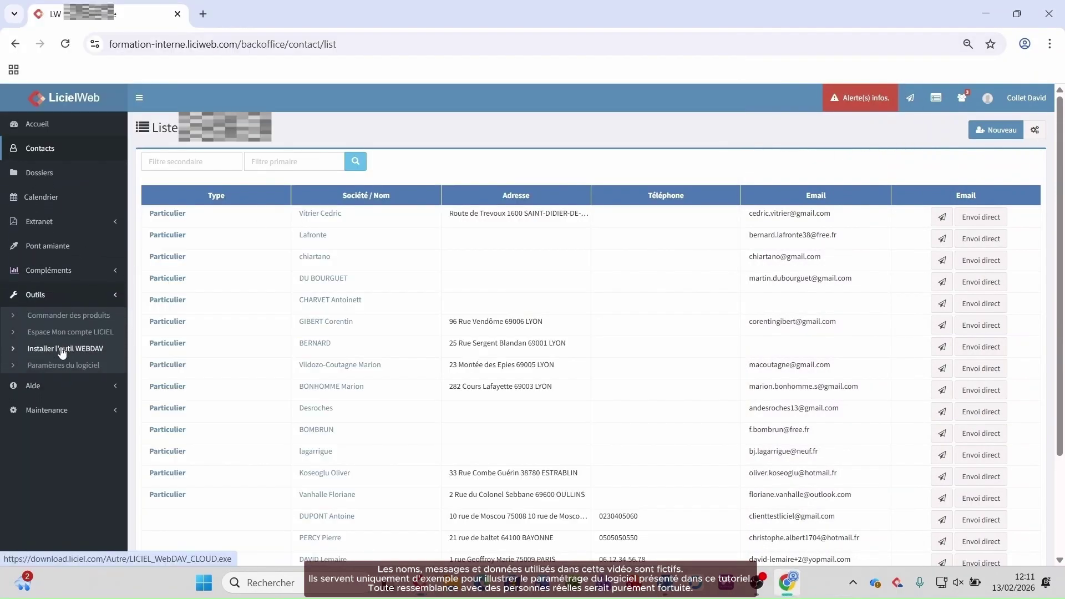
Step: Import Liste des contacts.xlsx into LicielWeb, review the Contacts list, then go to Accueil
{"action": "left_click", "coordinate": [63, 366]}
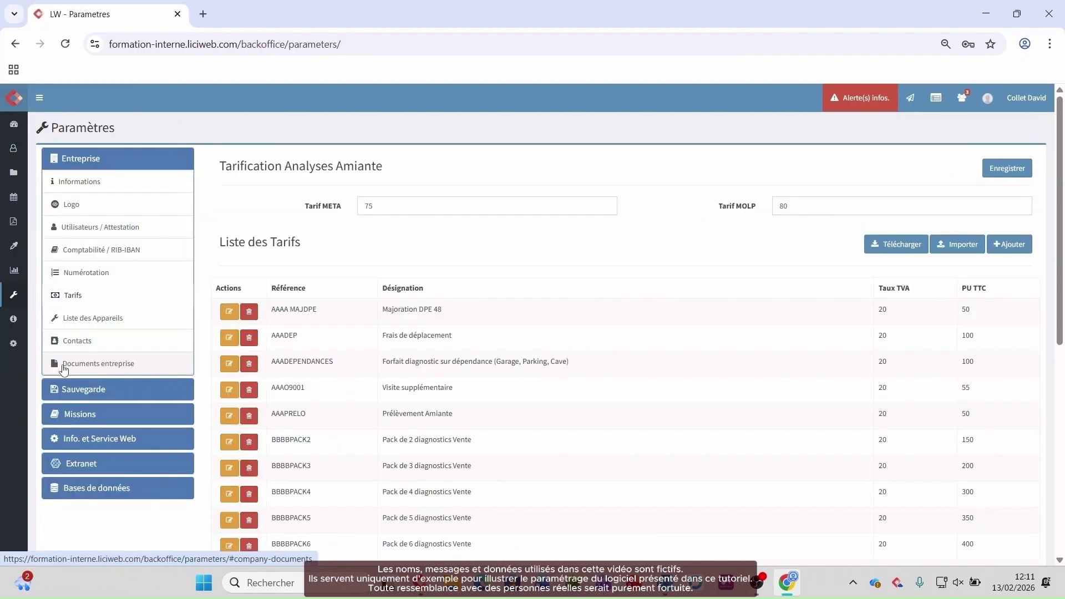
{"action": "left_click", "coordinate": [83, 341]}
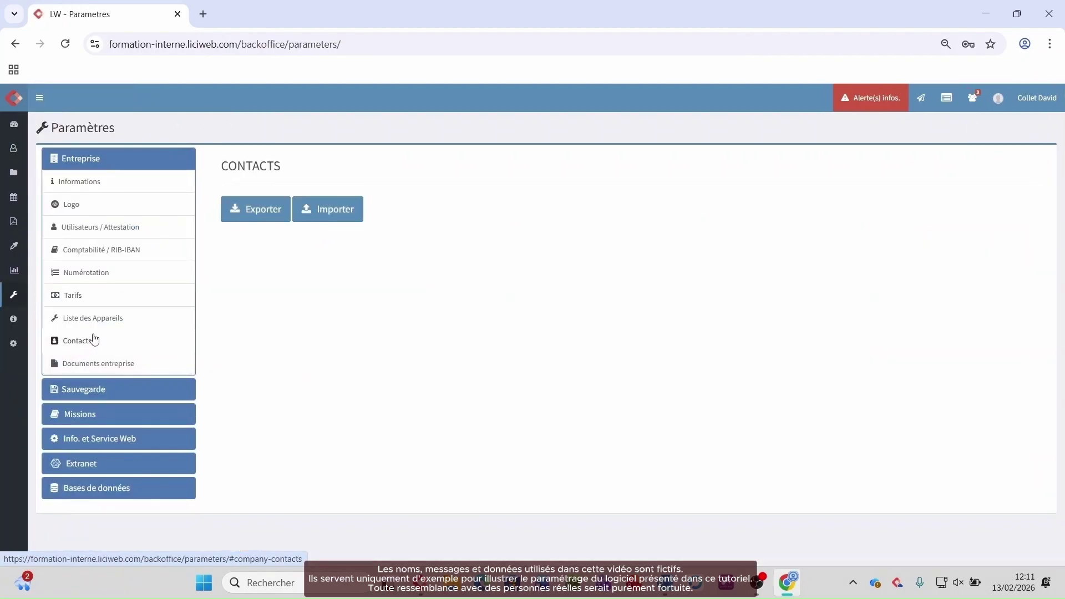
{"action": "left_click", "coordinate": [351, 218]}
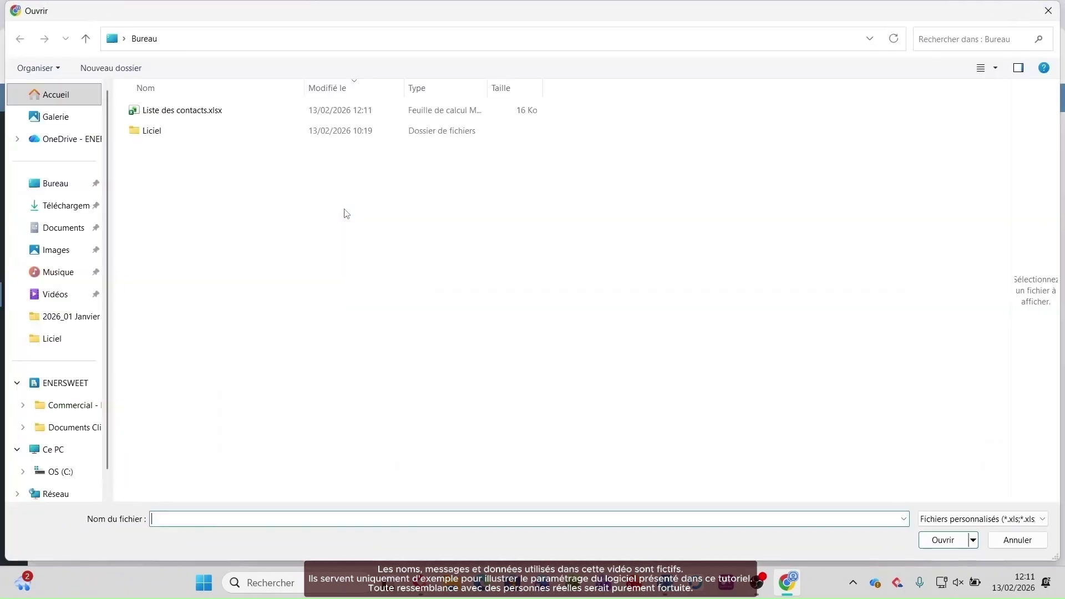
{"action": "left_click", "coordinate": [213, 114]}
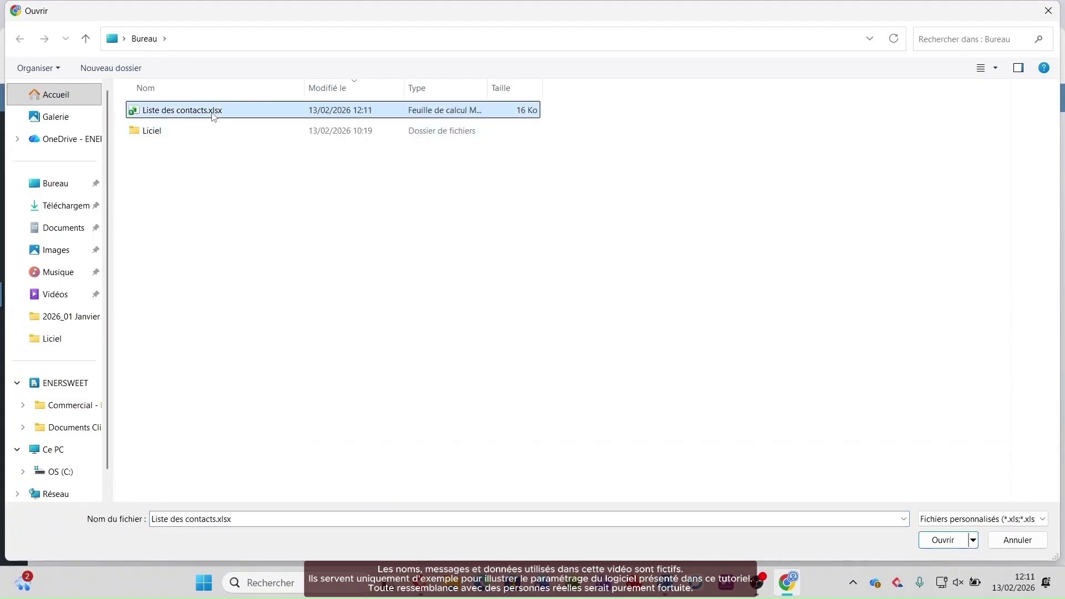
{"action": "left_click", "coordinate": [937, 540]}
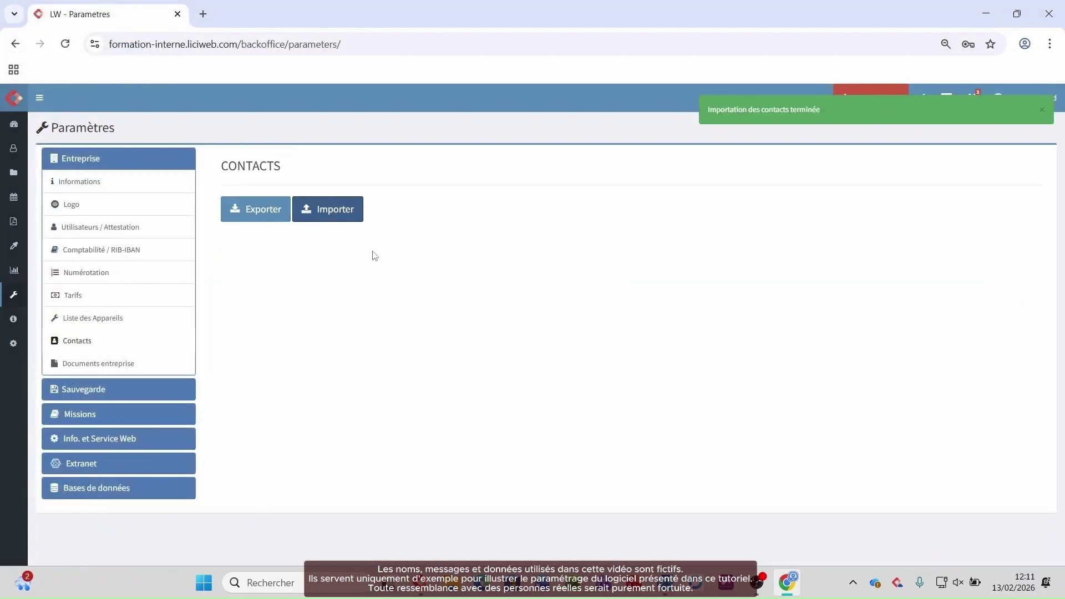
{"action": "left_click", "coordinate": [12, 151]}
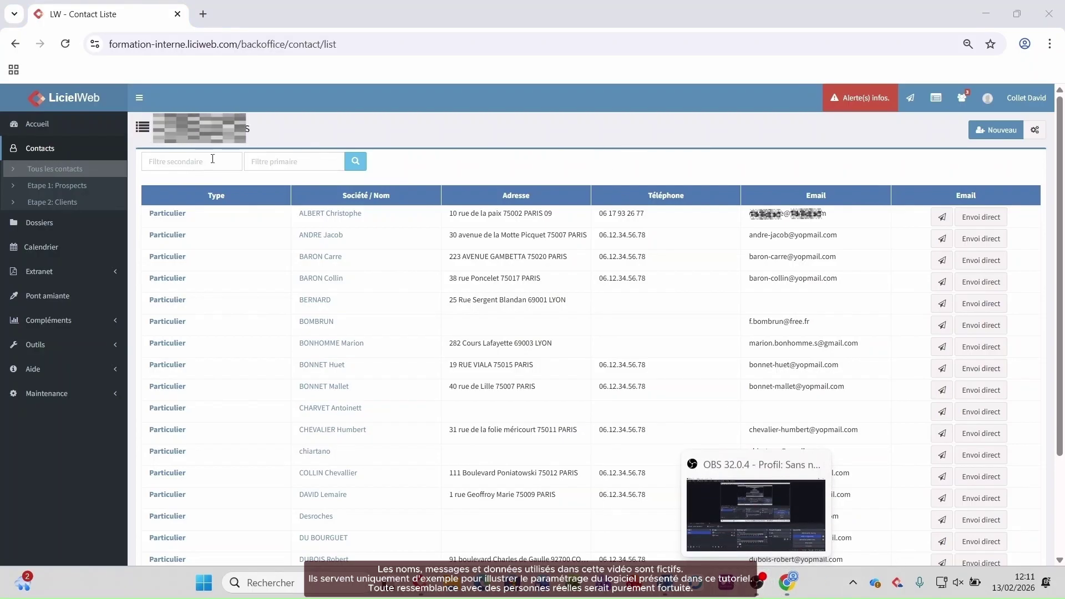
{"action": "left_click", "coordinate": [39, 123]}
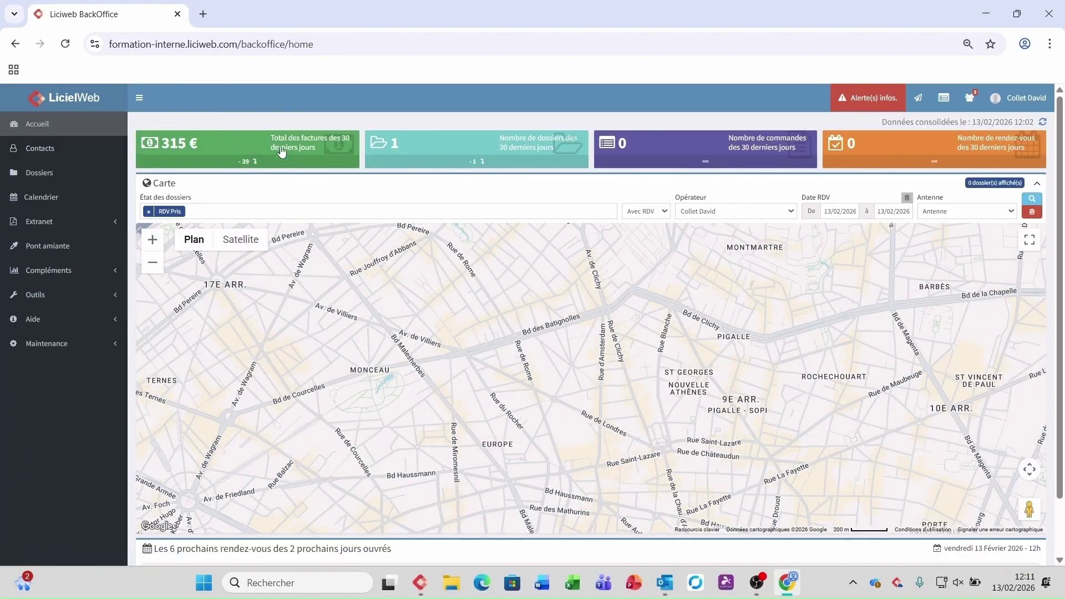